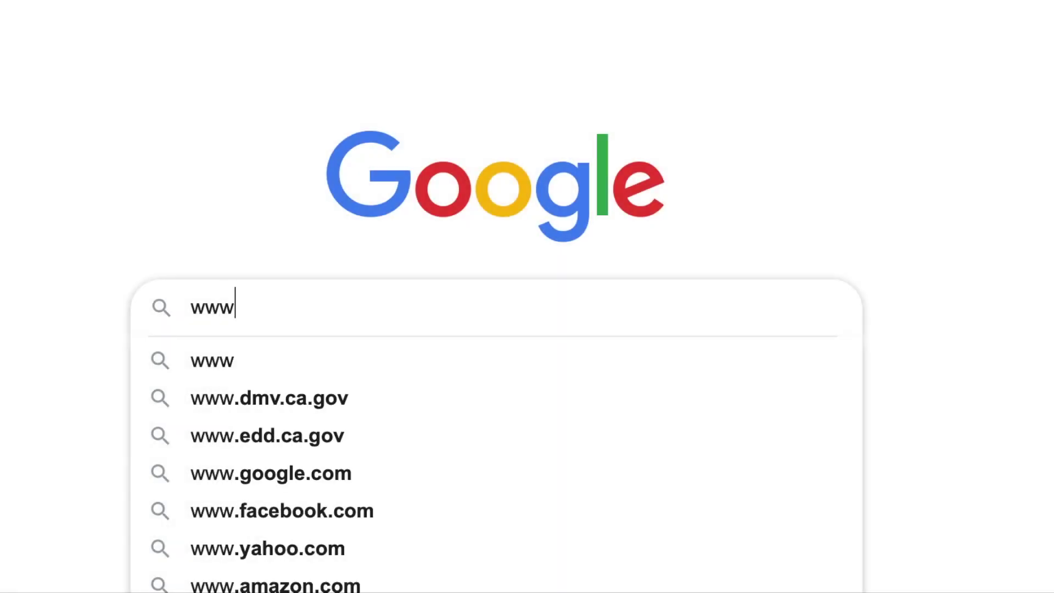
{"action": "type", "text": ".valleyc"}
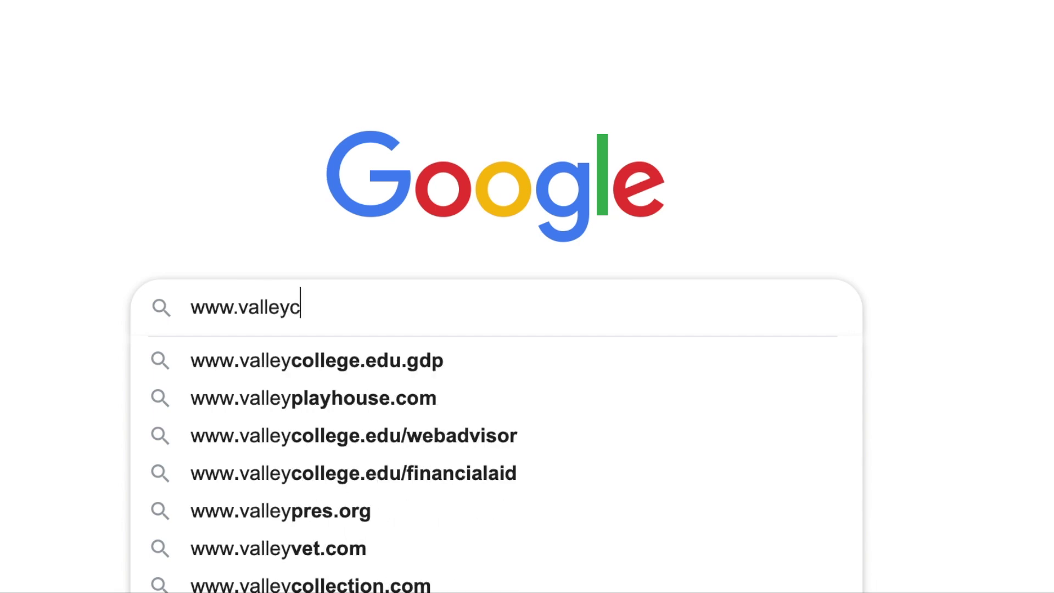
{"action": "type", "text": "ollege.ed"}
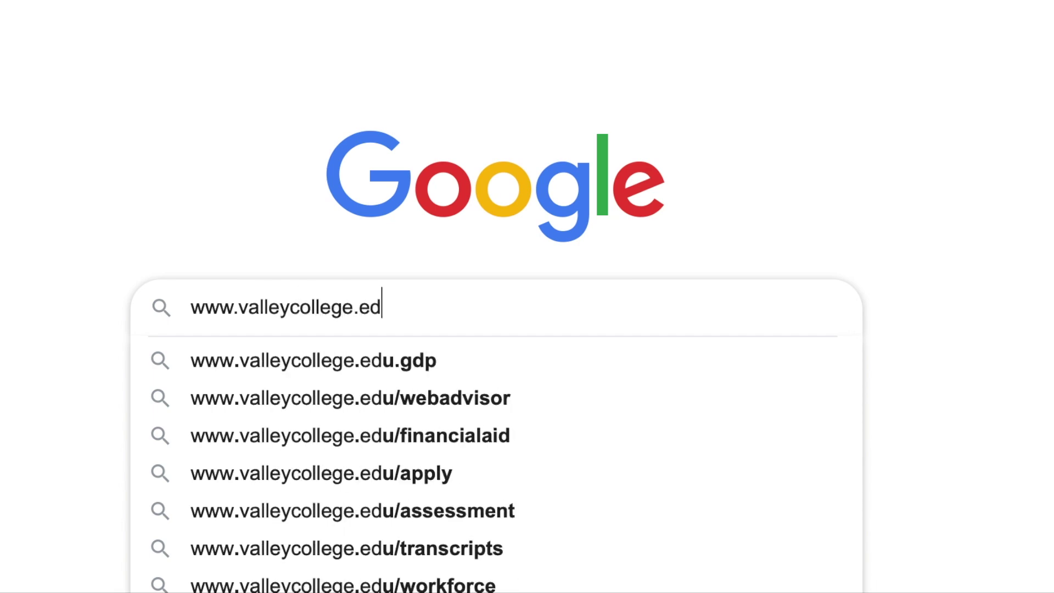
{"action": "type", "text": "u"}
{"action": "key", "text": "Return"}
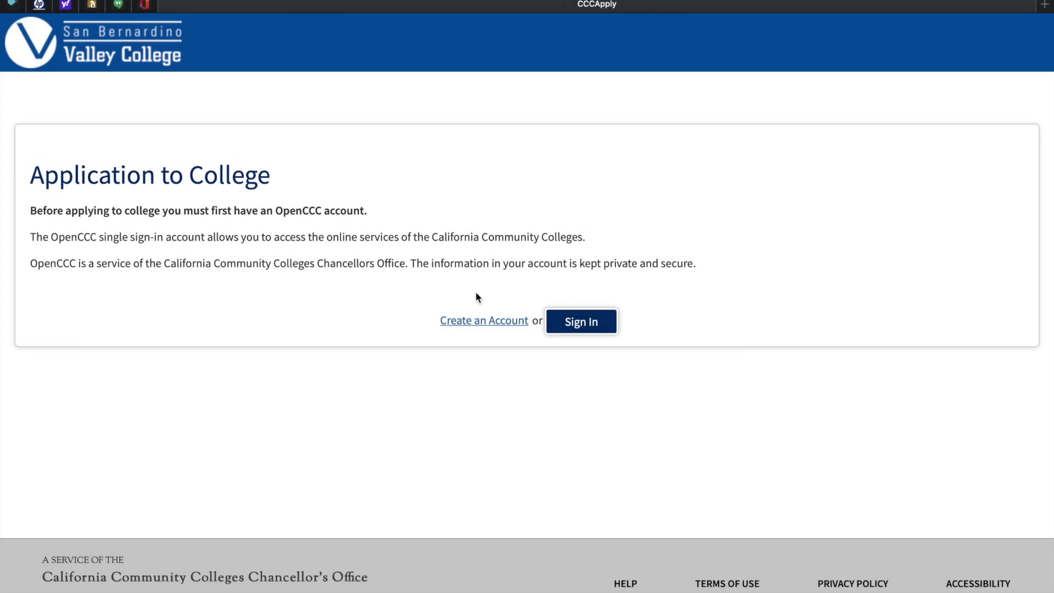
- Begin creating a new OpenCCC account from the Application to College page
{"action": "left_click", "coordinate": [477, 326]}
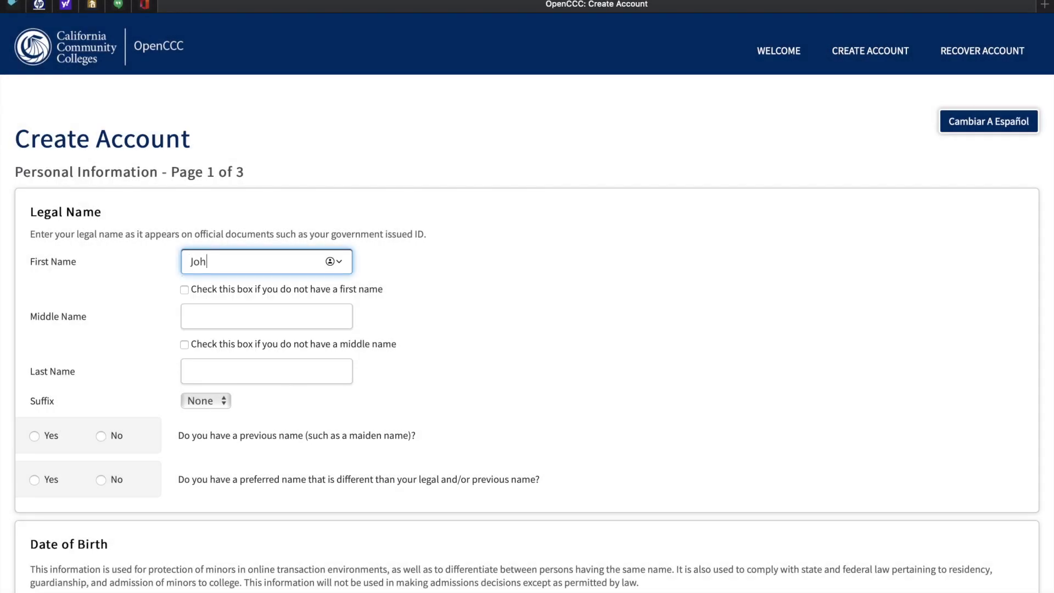
- Enter the applicant's first, middle and last names with Suffix None, and answer No to previous and preferred names
{"action": "type", "text": "n"}
{"action": "left_click", "coordinate": [193, 316]}
{"action": "type", "text": "Mark"}
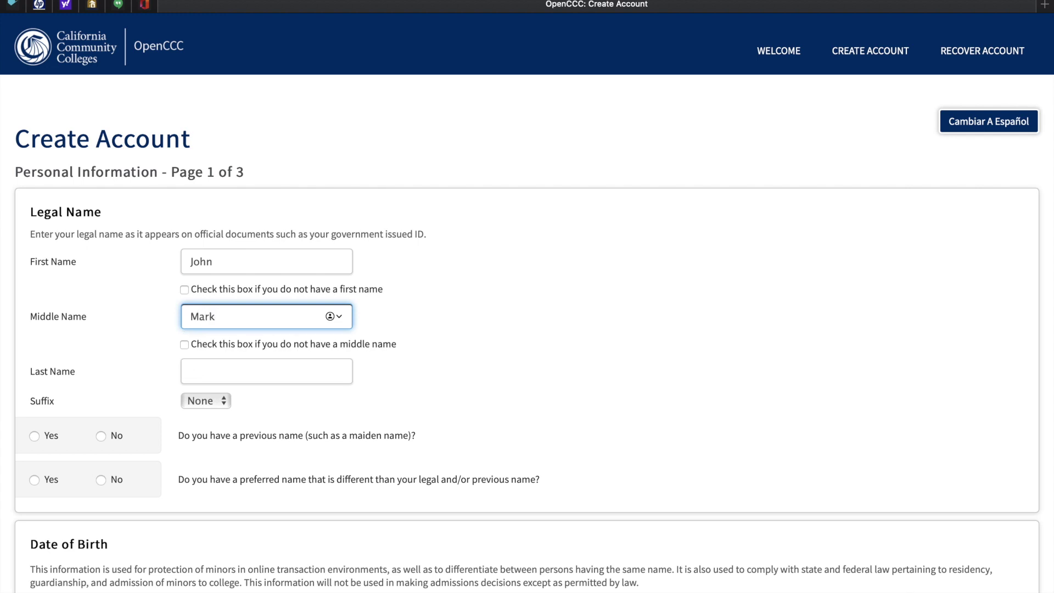
{"action": "left_click", "coordinate": [193, 372]}
{"action": "type", "text": "Doe"}
{"action": "left_click", "coordinate": [194, 403]}
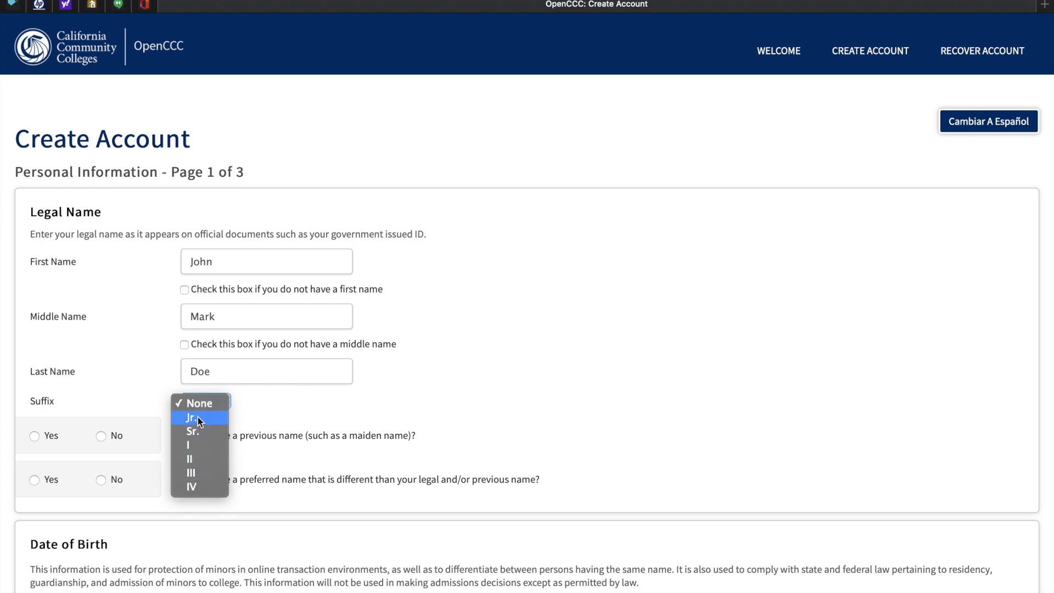
{"action": "left_click", "coordinate": [200, 402]}
{"action": "scroll", "coordinate": [200, 401], "scroll_direction": "down", "scroll_amount": 3}
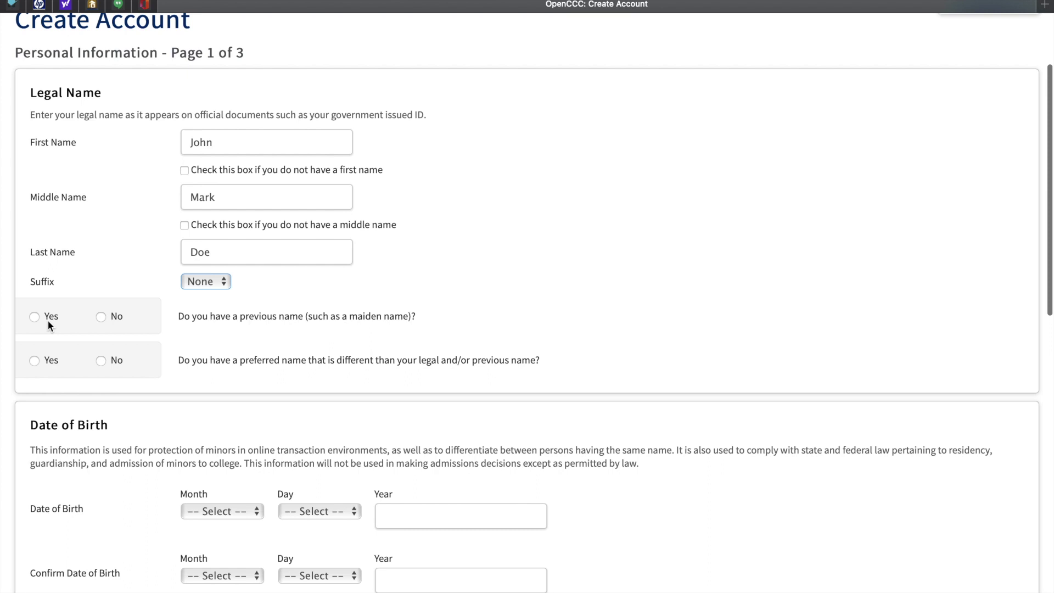
{"action": "left_click", "coordinate": [104, 313]}
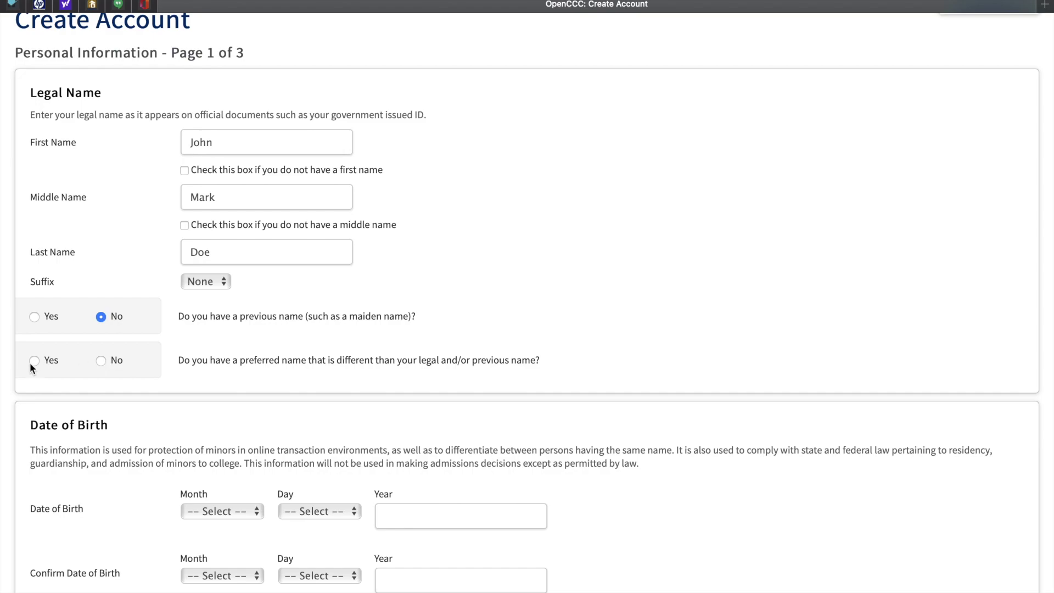
{"action": "left_click", "coordinate": [101, 360]}
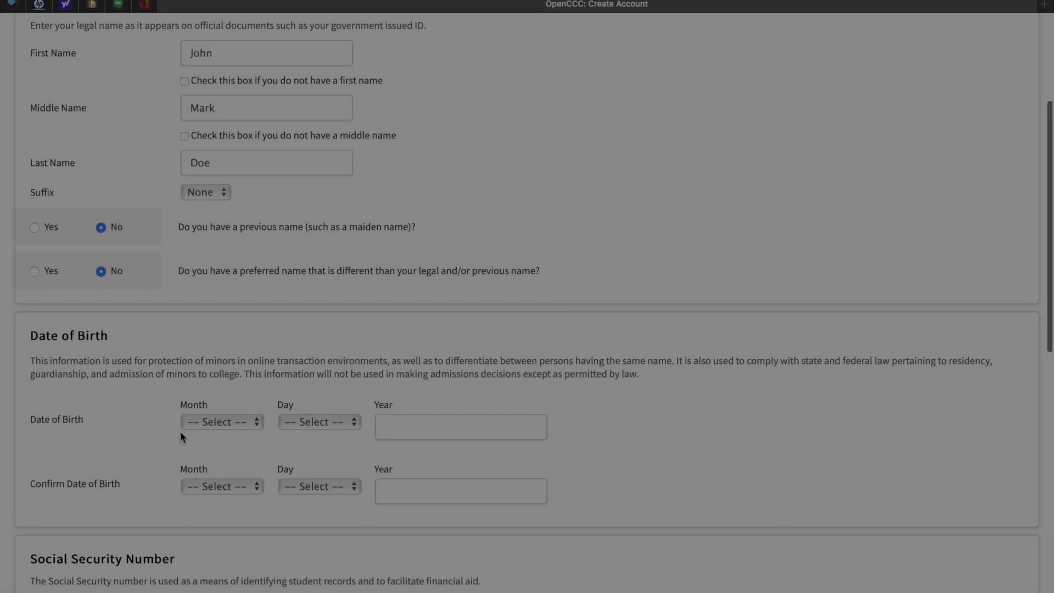
- Enter the birth date January 1, 2000 and confirm it in the second date fields
{"action": "left_click", "coordinate": [186, 426]}
{"action": "left_click", "coordinate": [210, 437]}
{"action": "left_click", "coordinate": [306, 421]}
{"action": "left_click", "coordinate": [294, 438]}
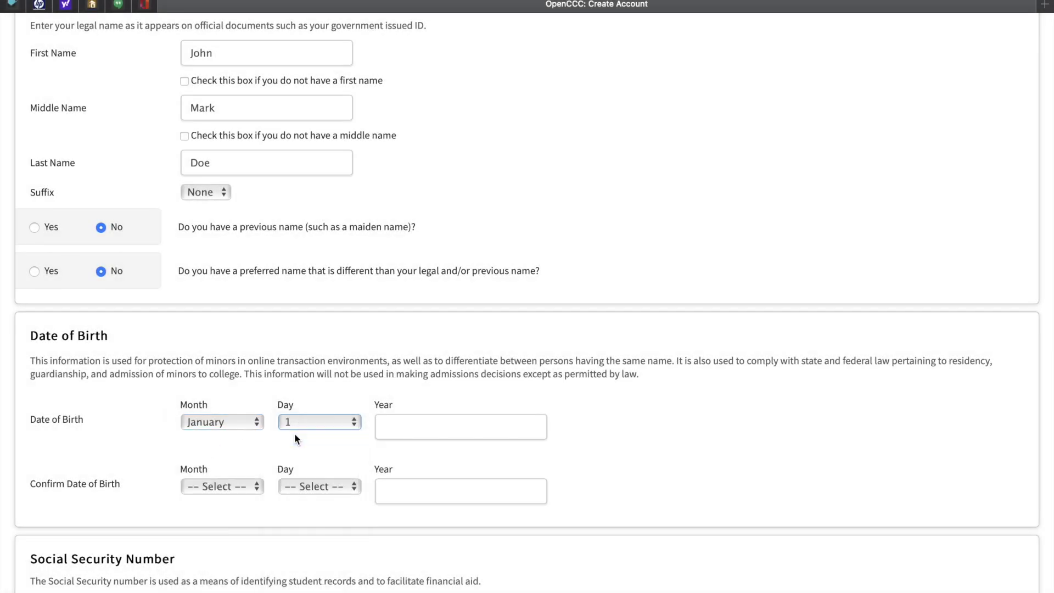
{"action": "left_click", "coordinate": [400, 427]}
{"action": "type", "text": "2000"}
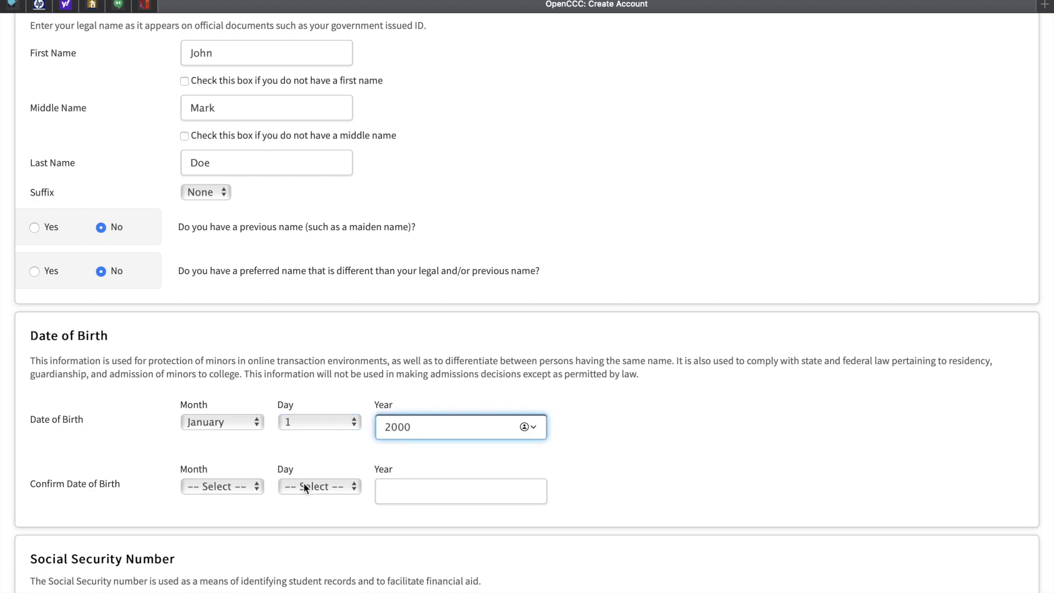
{"action": "left_click", "coordinate": [220, 487]}
{"action": "left_click", "coordinate": [216, 500]}
{"action": "left_click", "coordinate": [304, 489]}
{"action": "left_click", "coordinate": [305, 503]}
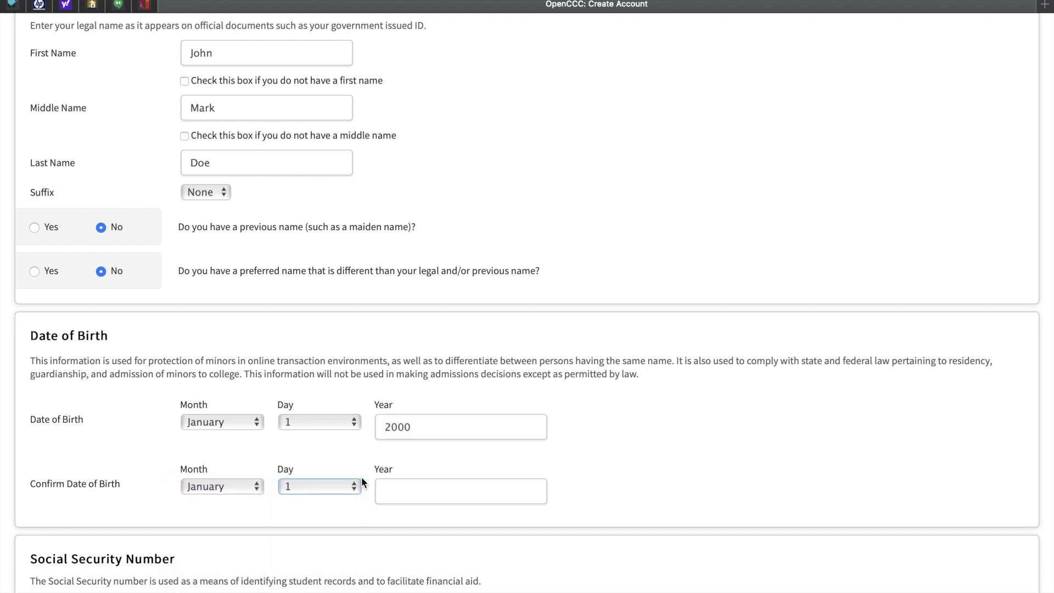
{"action": "left_click", "coordinate": [401, 491]}
{"action": "type", "text": "2000"}
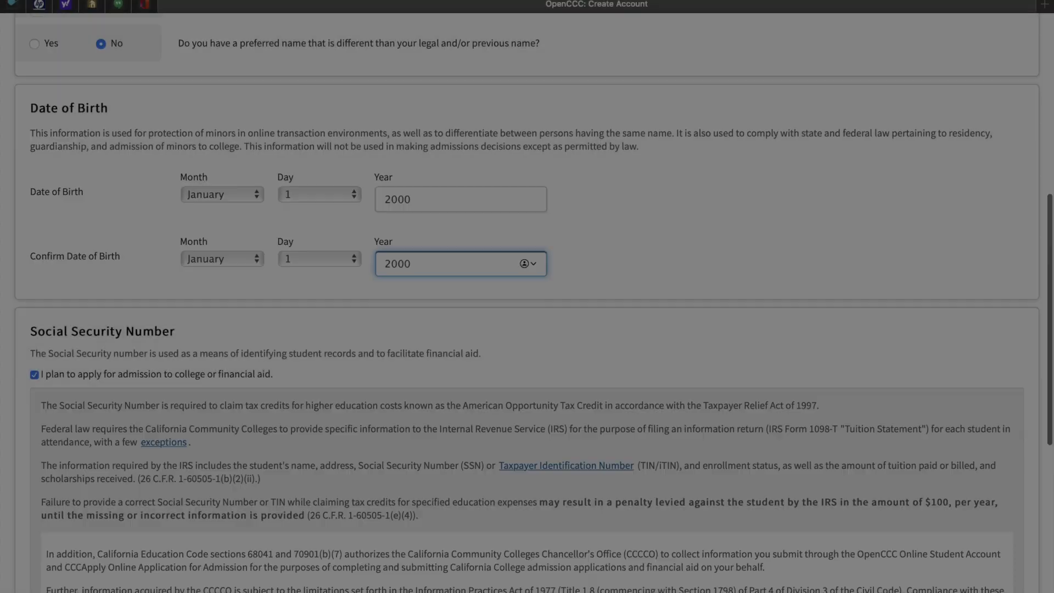
- Leave the Social Security number fields blank and tick the 'do not have a Social Security Number' box
{"action": "scroll", "coordinate": [527, 297], "scroll_direction": "down", "scroll_amount": 5}
{"action": "scroll", "coordinate": [187, 221], "scroll_direction": "down", "scroll_amount": 1}
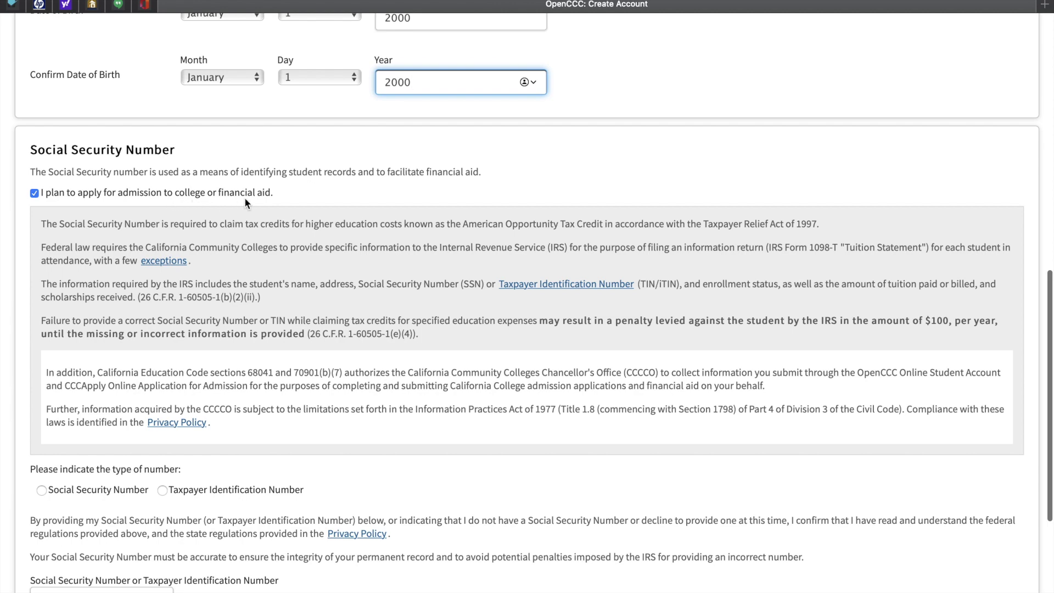
{"action": "scroll", "coordinate": [157, 323], "scroll_direction": "down", "scroll_amount": 3}
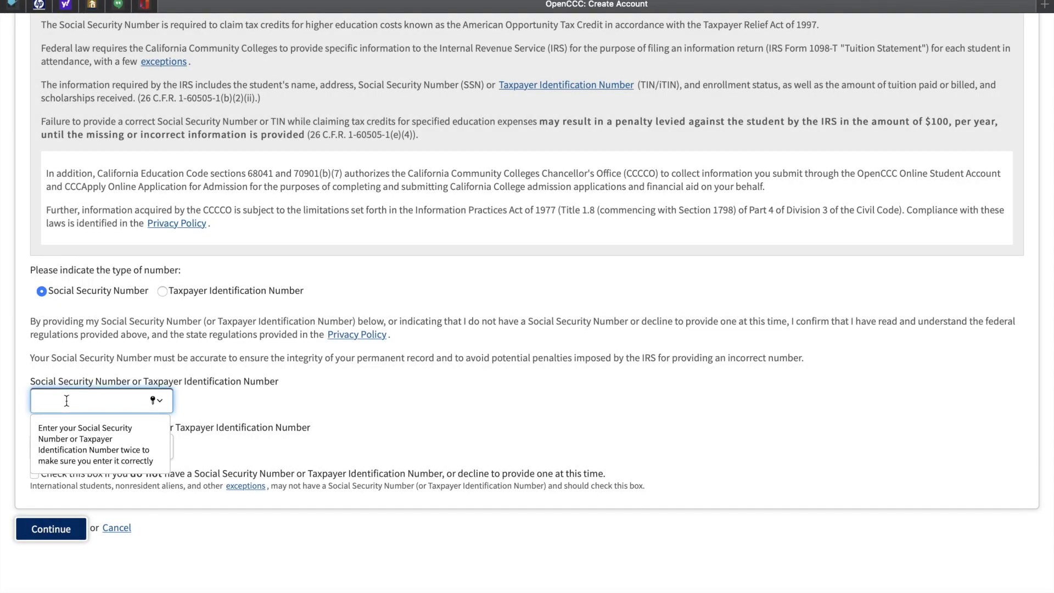
{"action": "type", "text": "12"}
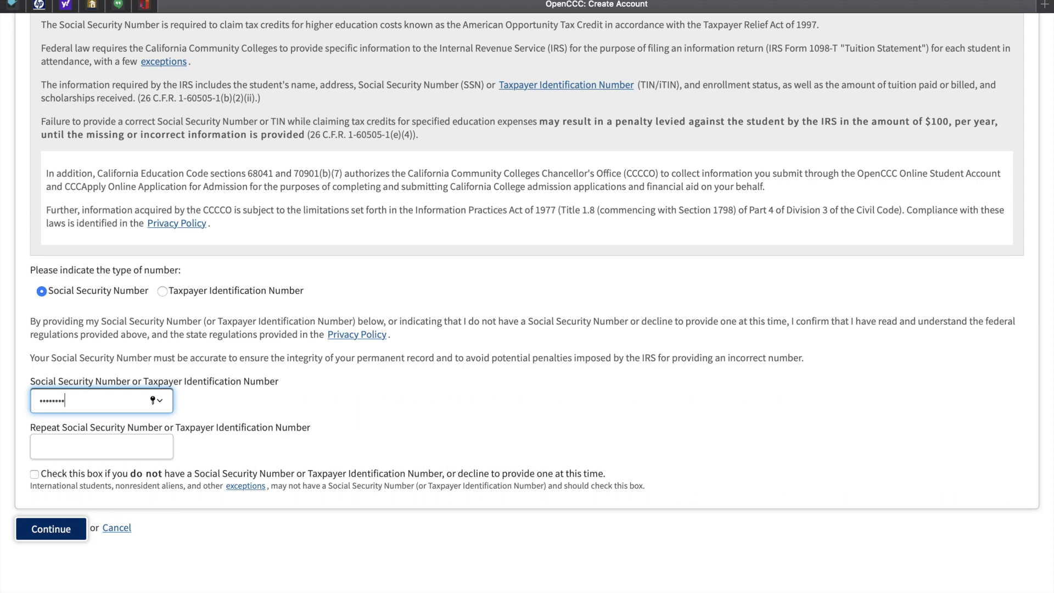
{"action": "left_click", "coordinate": [47, 443]}
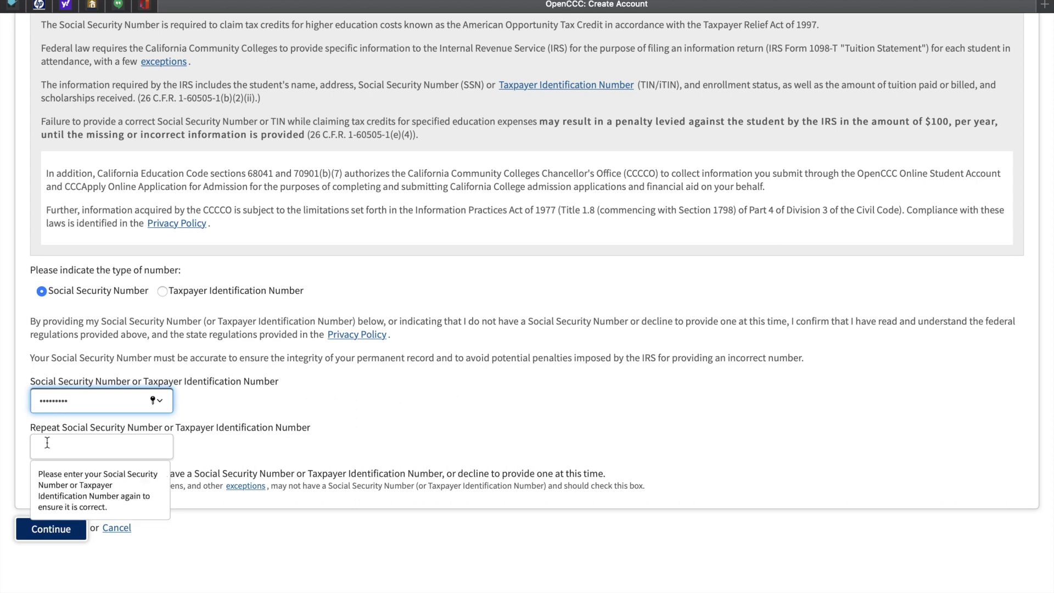
{"action": "type", "text": "12"}
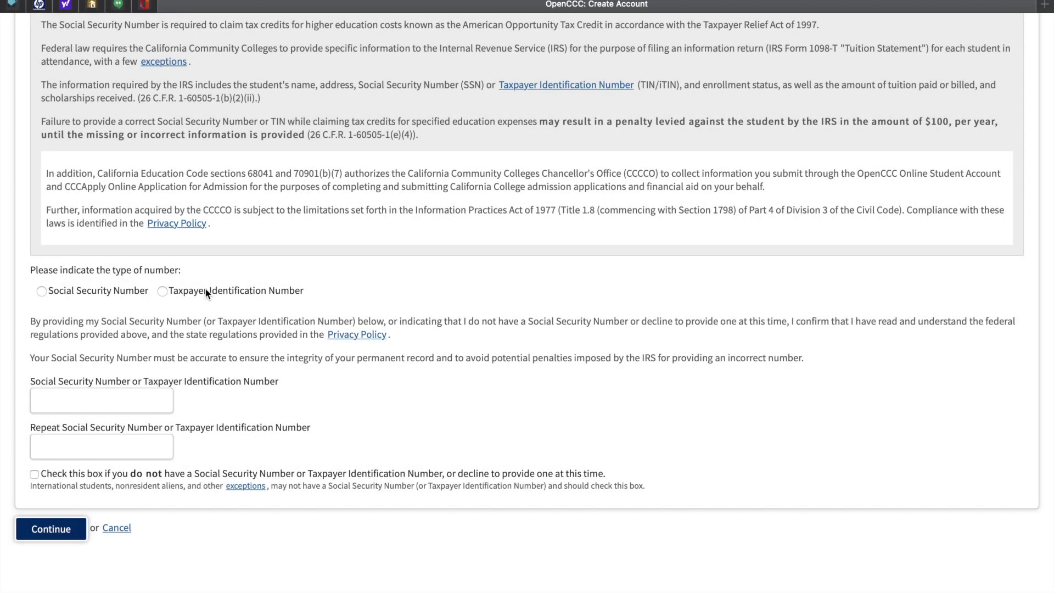
{"action": "left_click", "coordinate": [34, 474]}
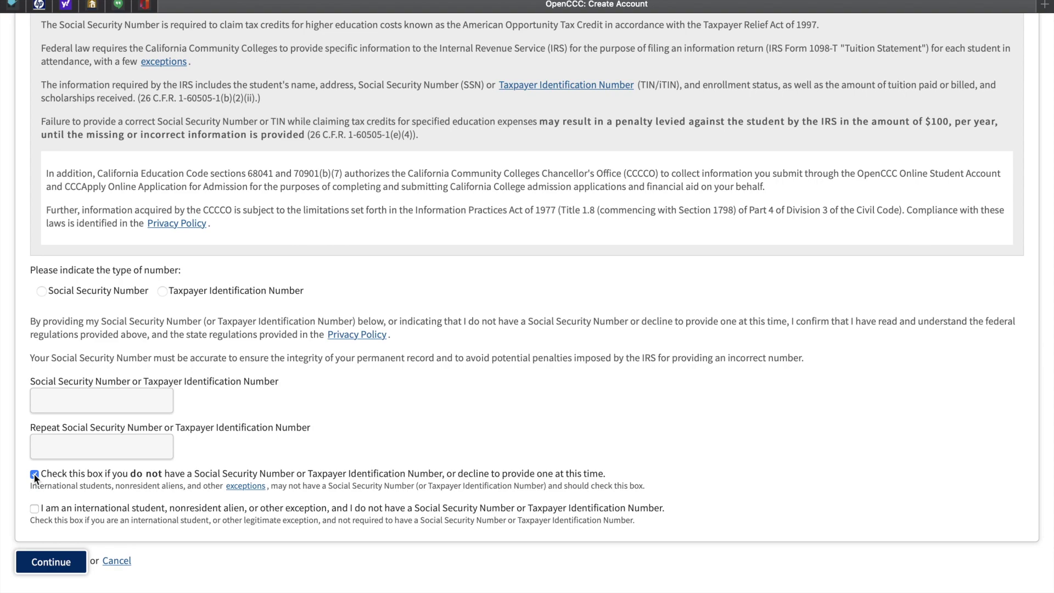
- On the contact page, enter and repeat the e-mail address and fill in both telephone numbers
{"action": "left_click", "coordinate": [51, 563]}
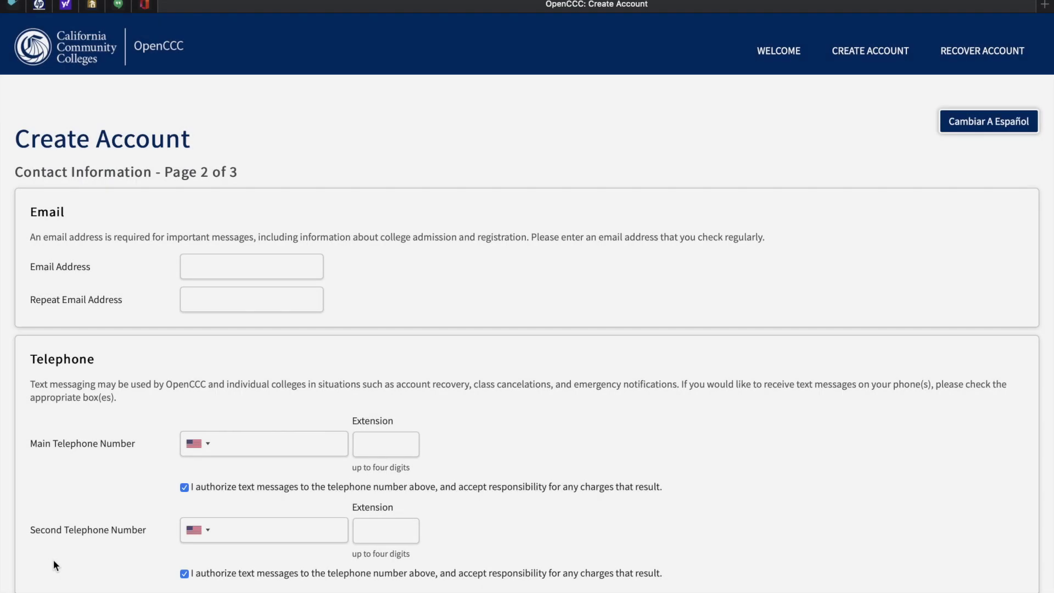
{"action": "left_click", "coordinate": [208, 265]}
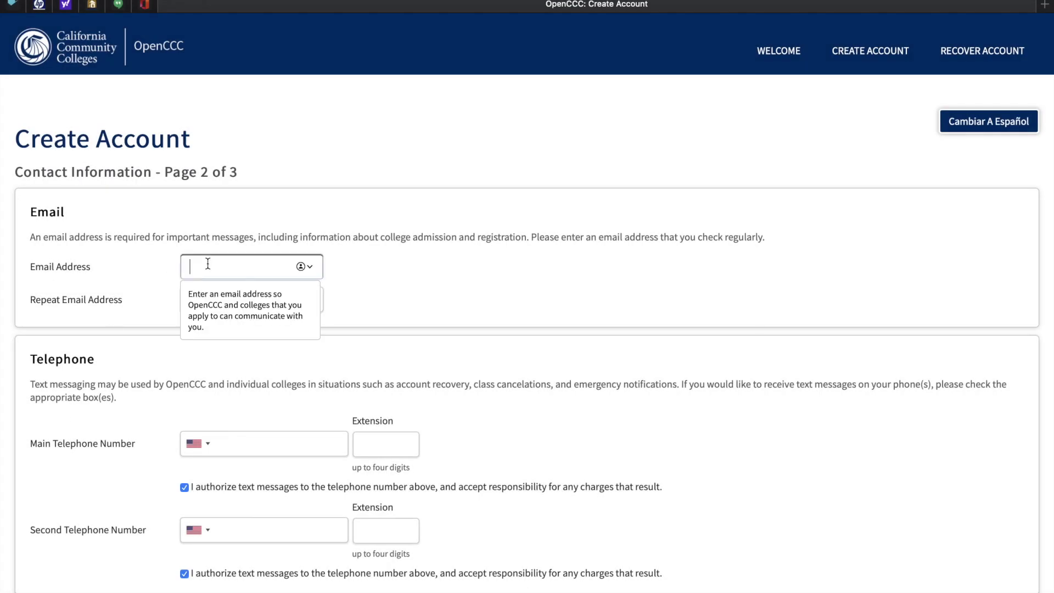
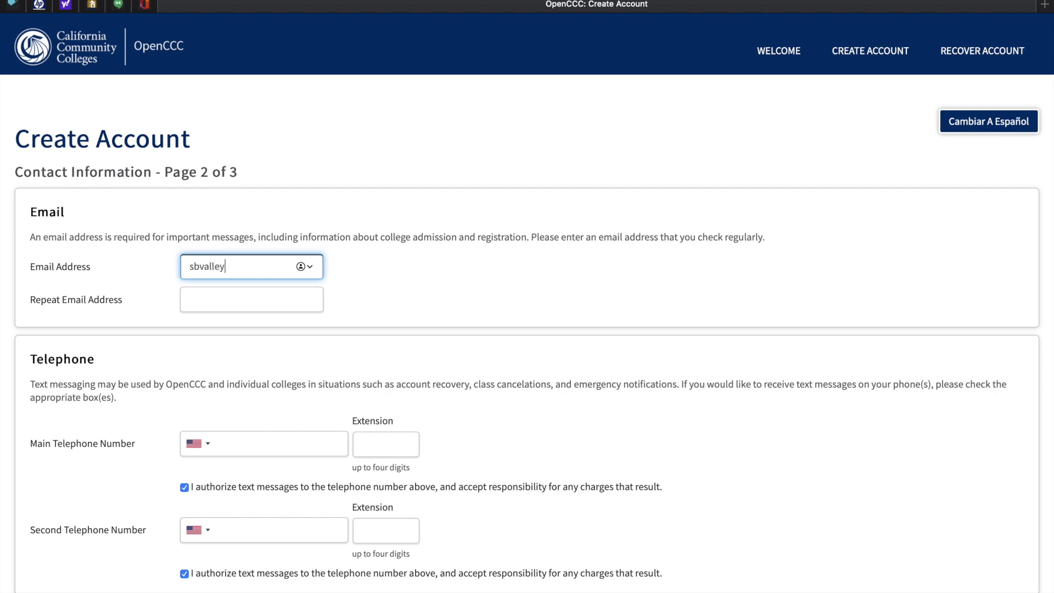
{"action": "key", "text": "Tab"}
{"action": "key", "text": "super+v"}
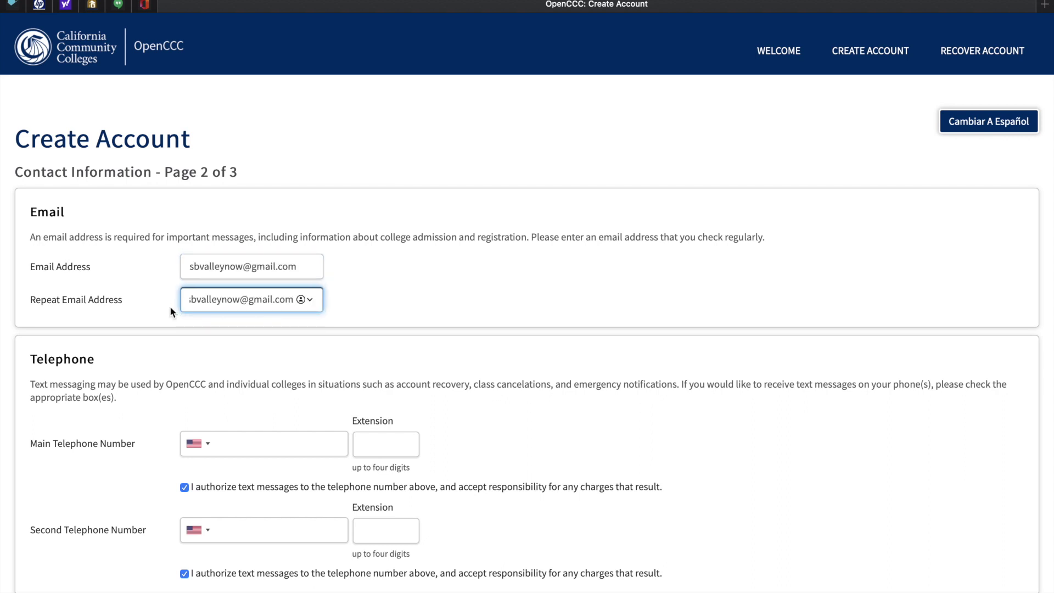
{"action": "scroll", "coordinate": [144, 370], "scroll_direction": "down", "scroll_amount": 2}
{"action": "left_click", "coordinate": [233, 338]}
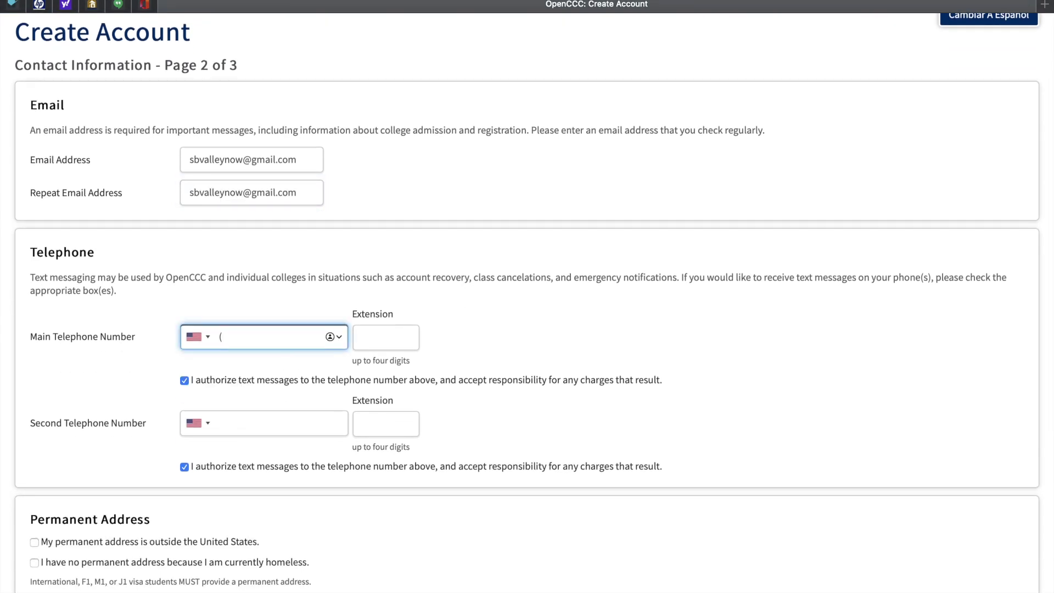
{"action": "left_click", "coordinate": [247, 424]}
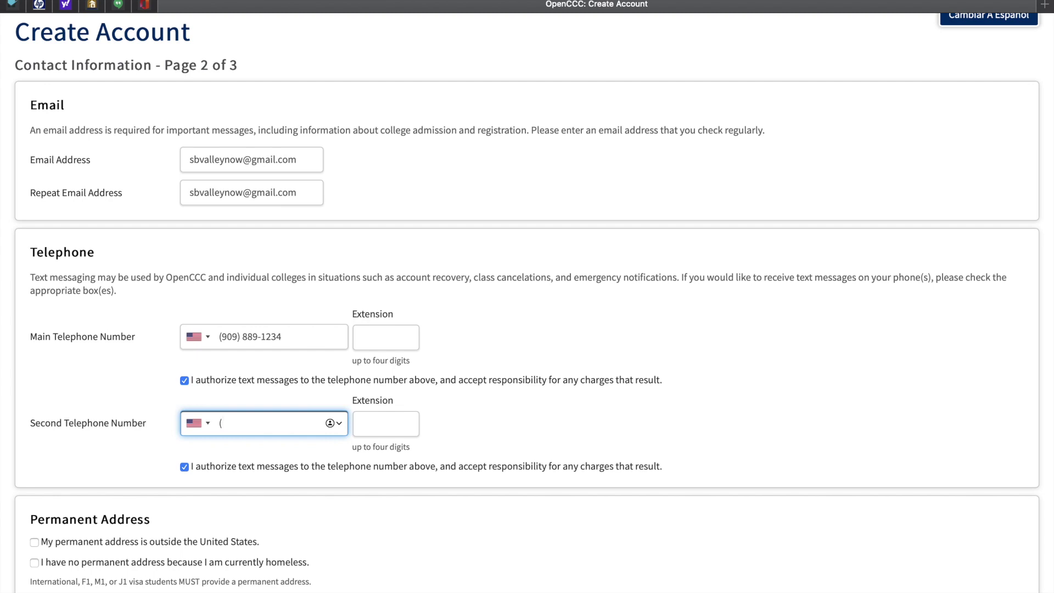
- Enter the permanent street address, city, state California and ZIP code, then continue to Security and Credentials
{"action": "scroll", "coordinate": [527, 302], "scroll_direction": "down", "scroll_amount": 5}
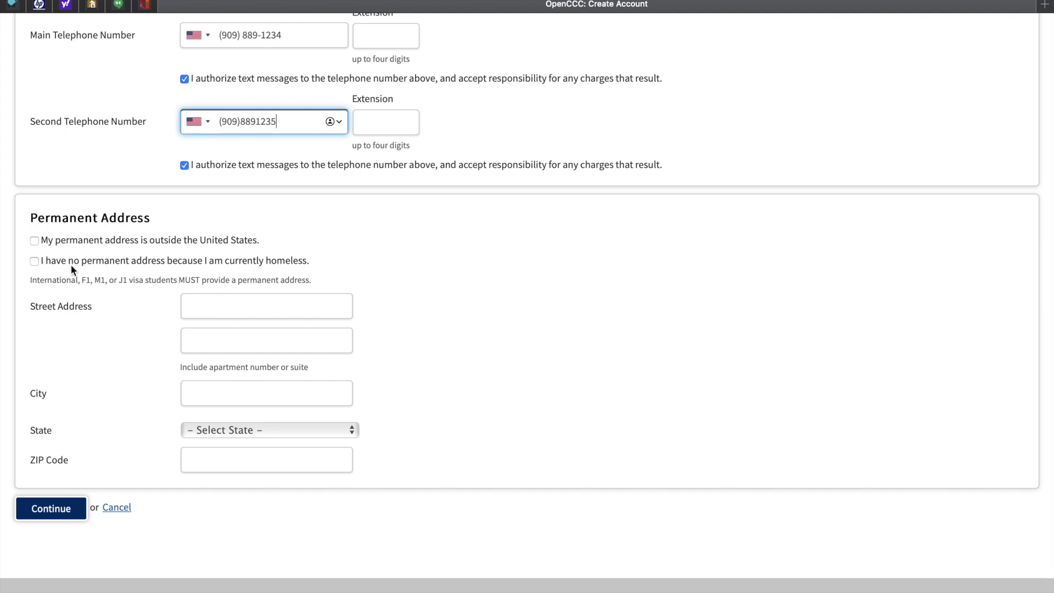
{"action": "left_click", "coordinate": [193, 306]}
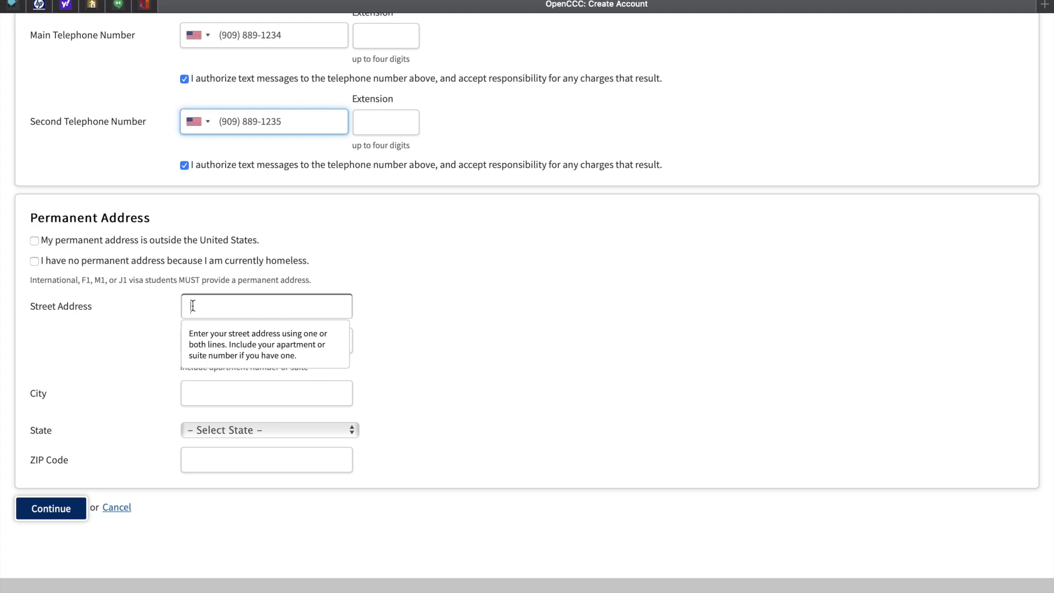
{"action": "type", "text": "1234 "}
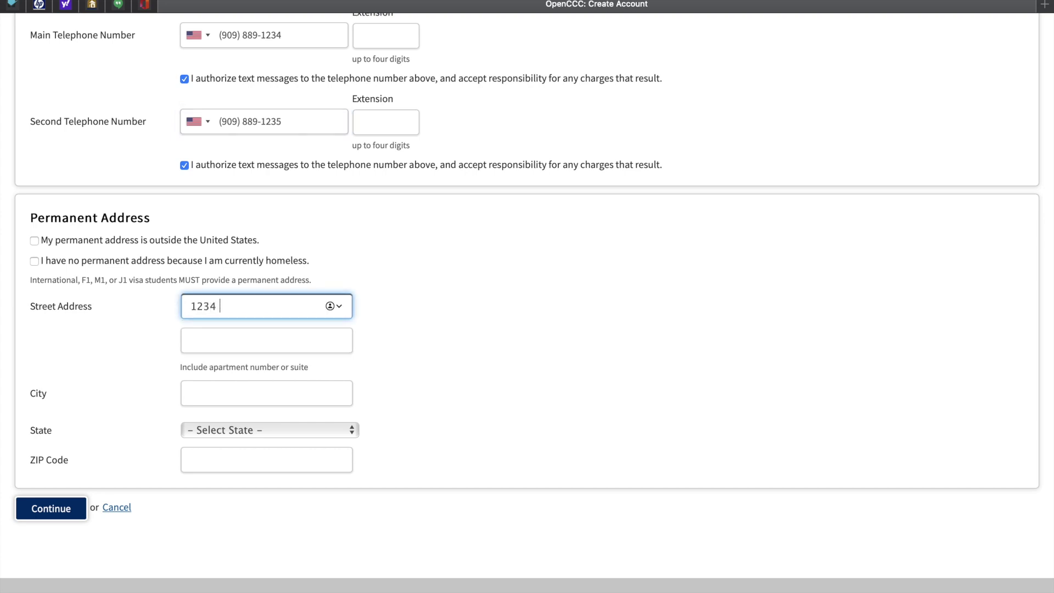
{"action": "type", "text": "Elm St."}
{"action": "left_click", "coordinate": [242, 385]}
{"action": "type", "text": "San Bernardino"}
{"action": "left_click", "coordinate": [255, 433]}
{"action": "left_click", "coordinate": [233, 446]}
{"action": "left_click", "coordinate": [224, 460]}
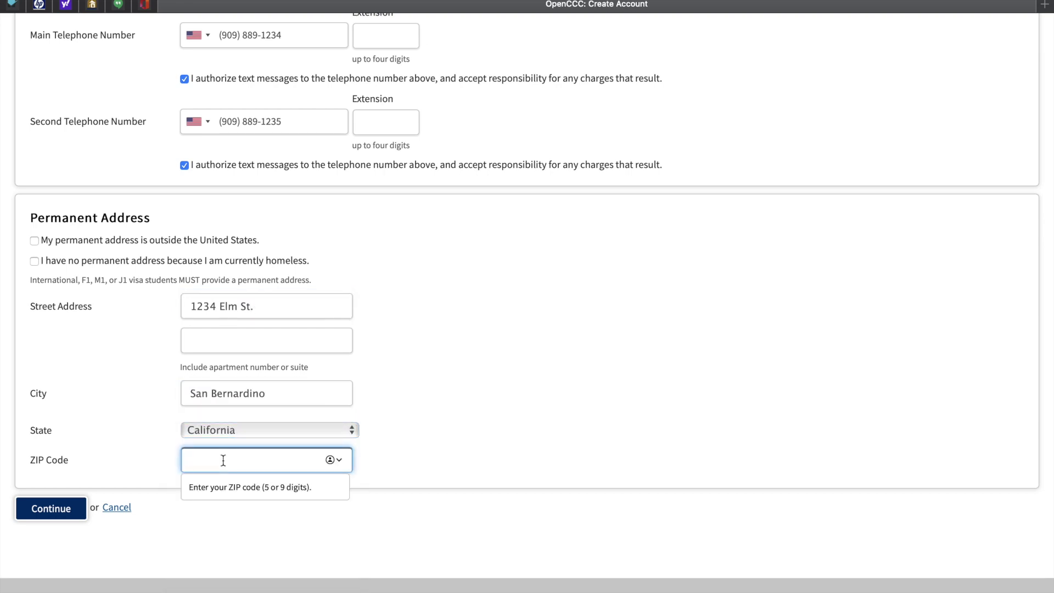
{"action": "type", "text": "92401"}
{"action": "key", "text": "Return"}
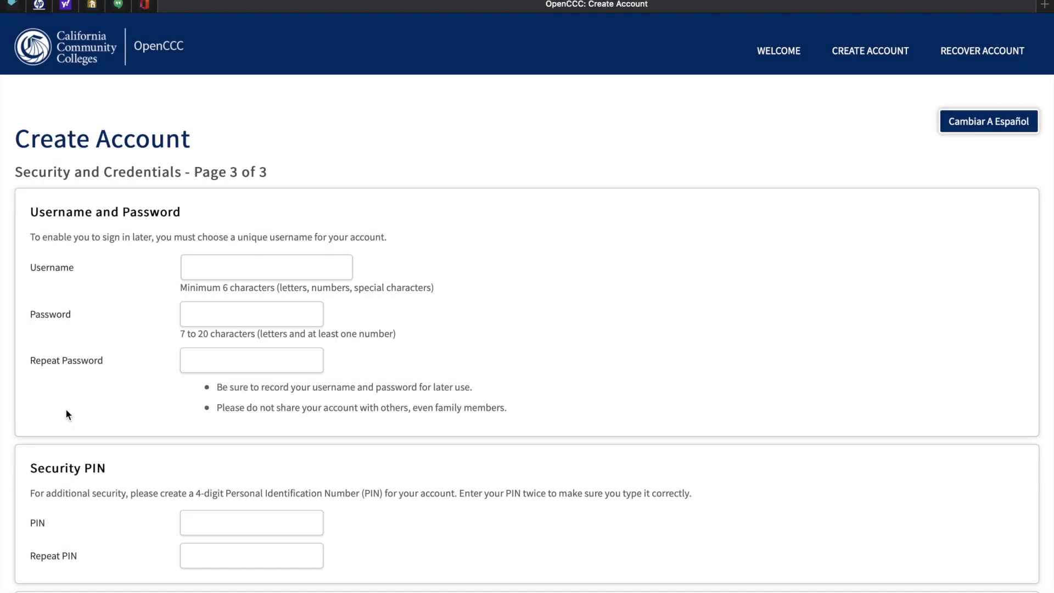
- Choose a username, enter and repeat the account password, and set and confirm a four-digit PIN
{"action": "left_click", "coordinate": [215, 261]}
{"action": "type", "text": "sbvalleynow"}
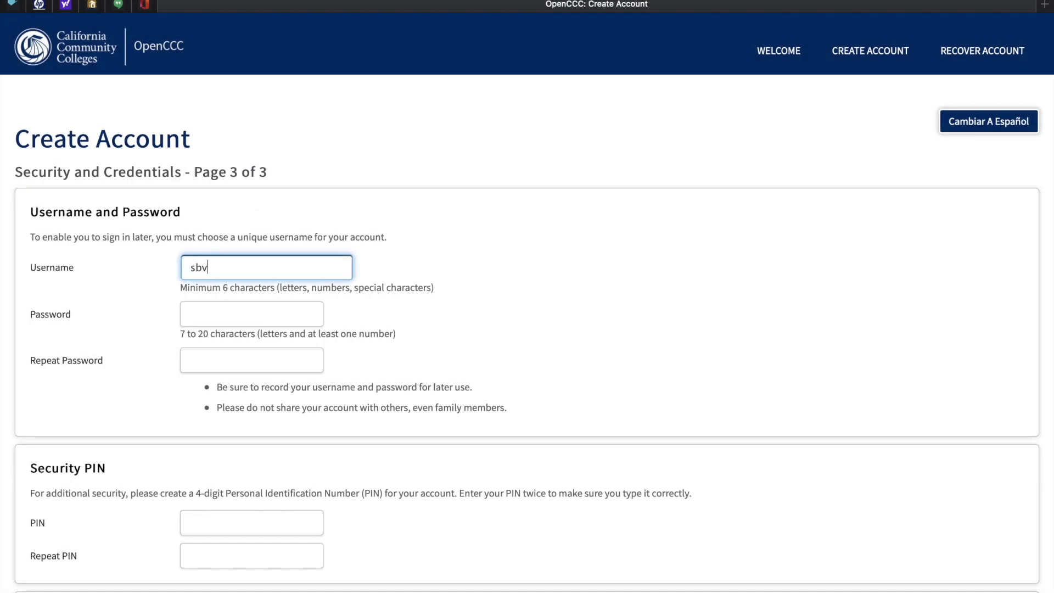
{"action": "left_click", "coordinate": [214, 313]}
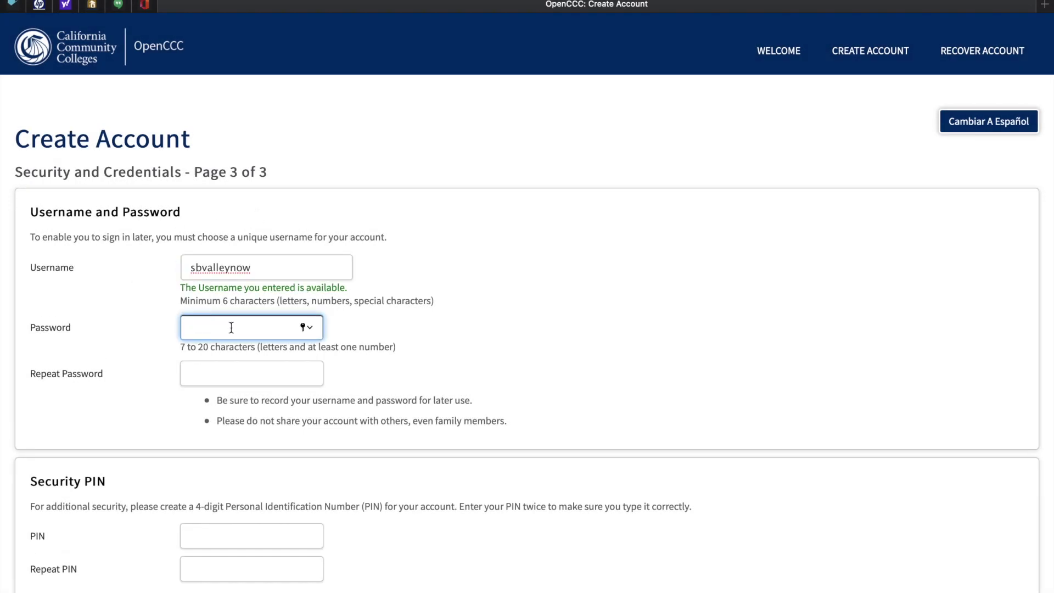
{"action": "type", "text": "••••••"}
{"action": "left_click", "coordinate": [233, 380]}
{"action": "type", "text": "•"}
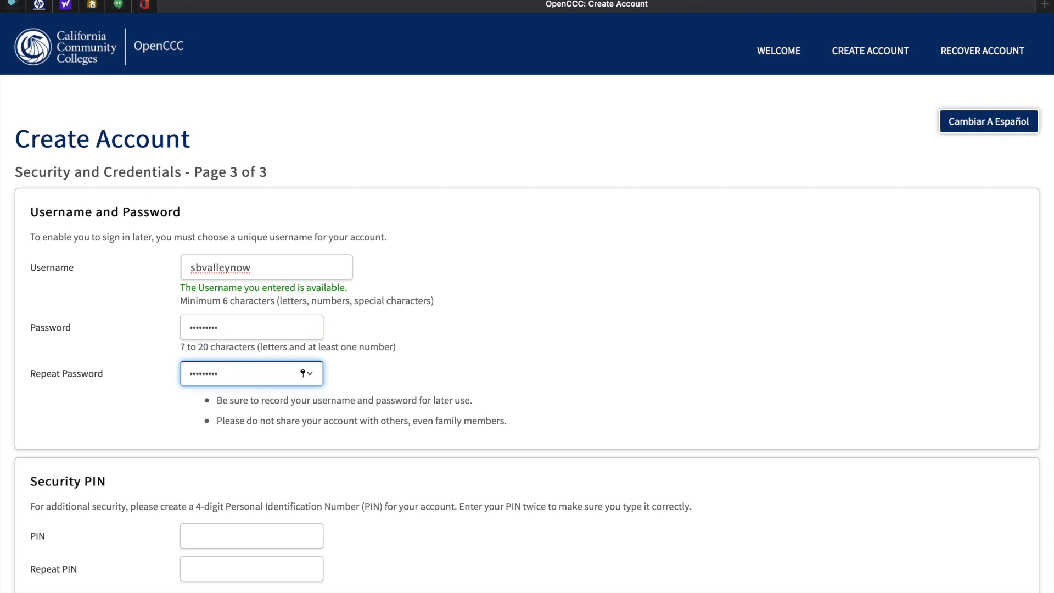
{"action": "scroll", "coordinate": [219, 362], "scroll_direction": "down", "scroll_amount": 3}
{"action": "left_click", "coordinate": [218, 358]}
{"action": "type", "text": "••••"}
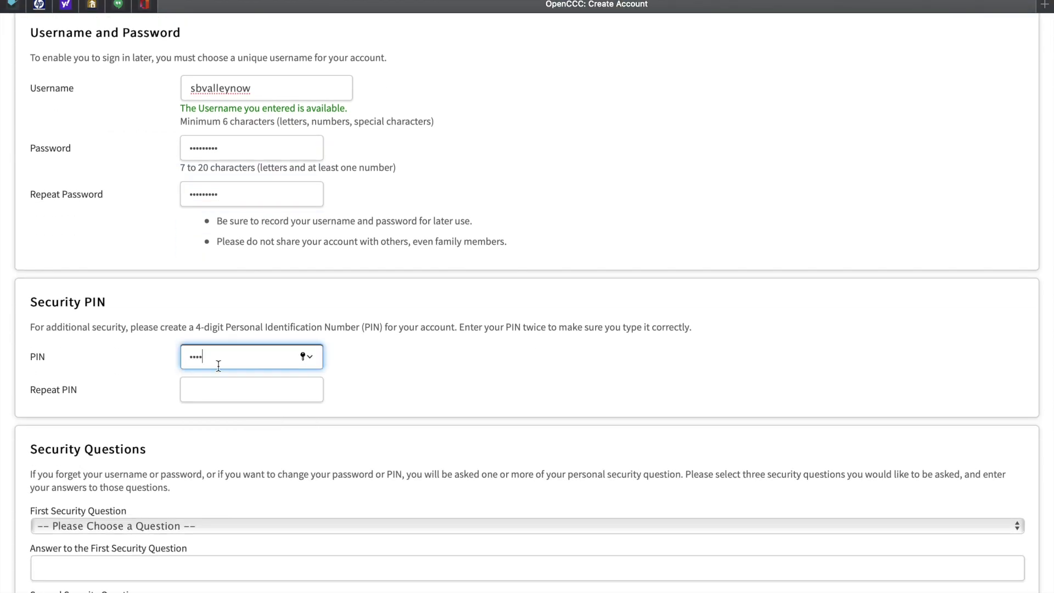
{"action": "left_click", "coordinate": [217, 390]}
{"action": "type", "text": "••••"}
- Pick the third-grade street, first-job city and youngest sibling nickname security questions and answer each
{"action": "scroll", "coordinate": [130, 329], "scroll_direction": "down", "scroll_amount": 5}
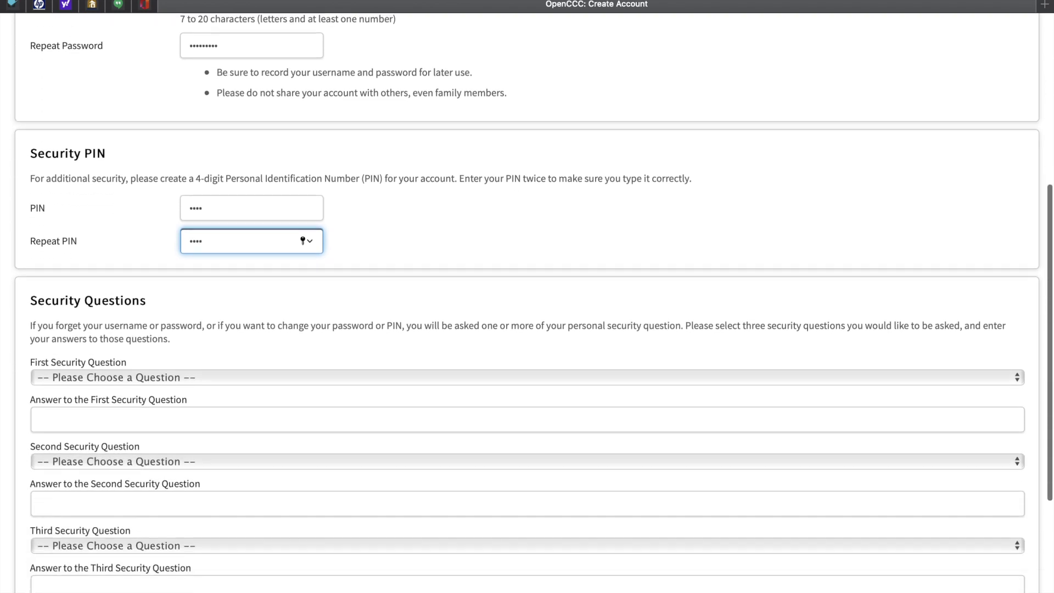
{"action": "left_click", "coordinate": [131, 249]}
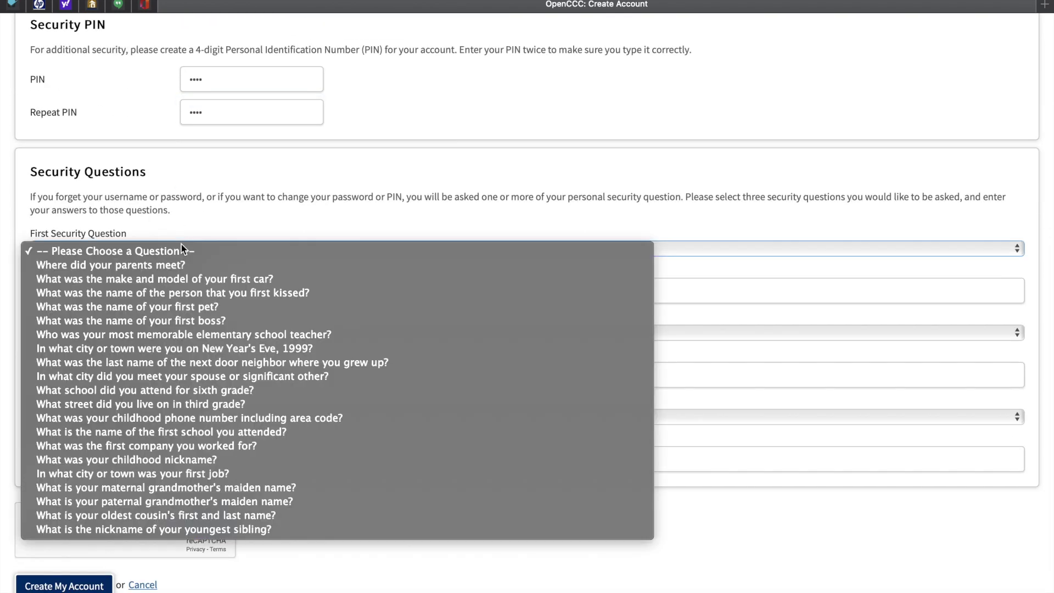
{"action": "left_click", "coordinate": [126, 404]}
{"action": "left_click", "coordinate": [101, 294]}
{"action": "type", "text": "Elm Street"}
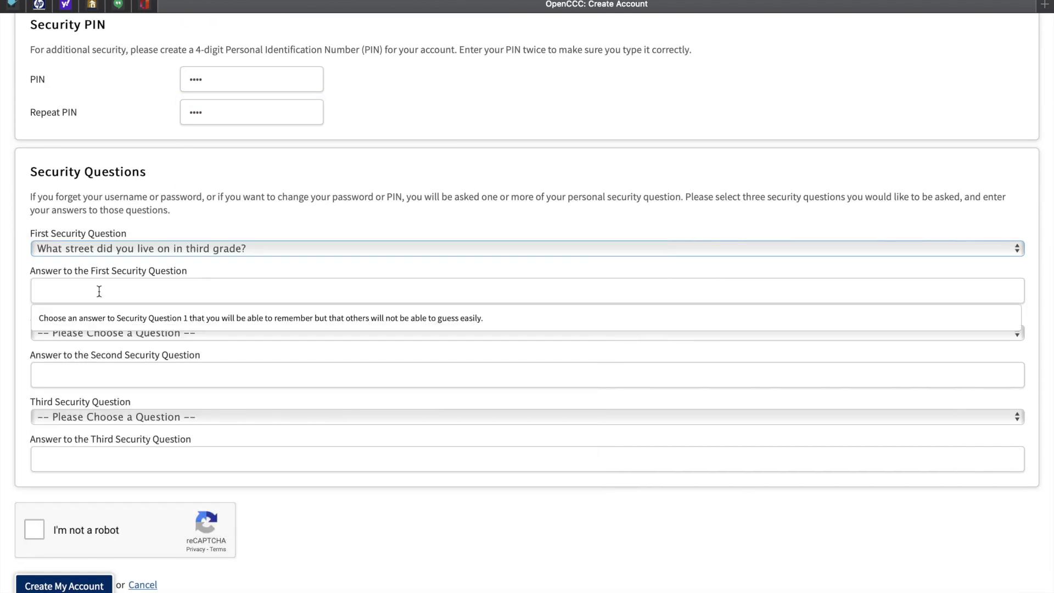
{"action": "left_click", "coordinate": [105, 333]}
{"action": "left_click", "coordinate": [137, 476]}
{"action": "left_click", "coordinate": [84, 384]}
{"action": "type", "text": "San Bernardino"}
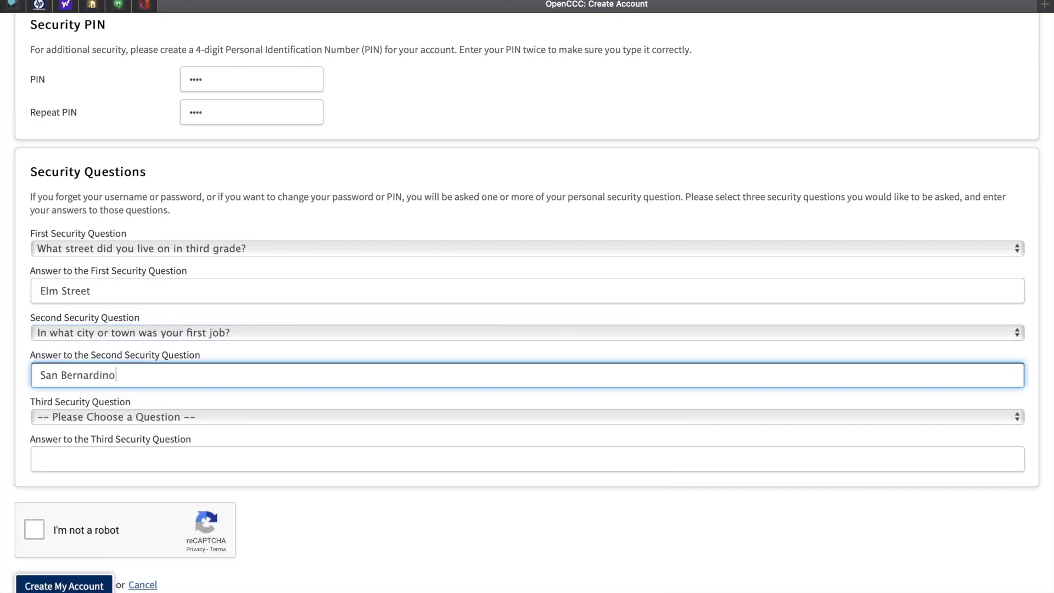
{"action": "left_click", "coordinate": [82, 417]}
{"action": "left_click", "coordinate": [82, 558]}
{"action": "left_click", "coordinate": [82, 459]}
{"action": "type", "text": "Phillip"}
- Pass the reCAPTCHA traffic-light check and create the OpenCCC account
{"action": "left_click", "coordinate": [92, 464]}
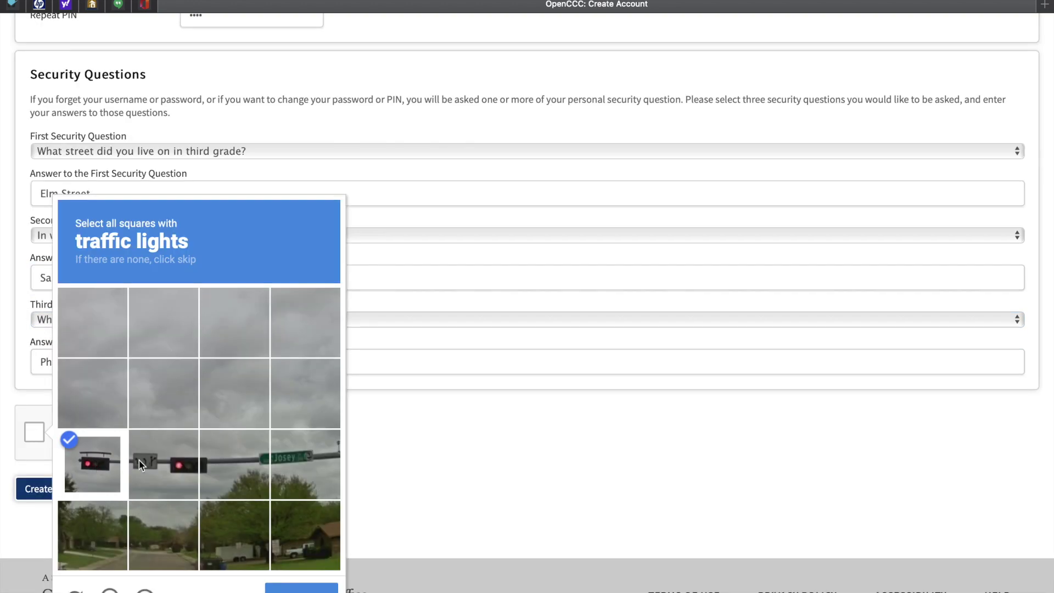
{"action": "left_click", "coordinate": [164, 464]}
{"action": "left_click", "coordinate": [209, 466]}
{"action": "left_click", "coordinate": [301, 588]}
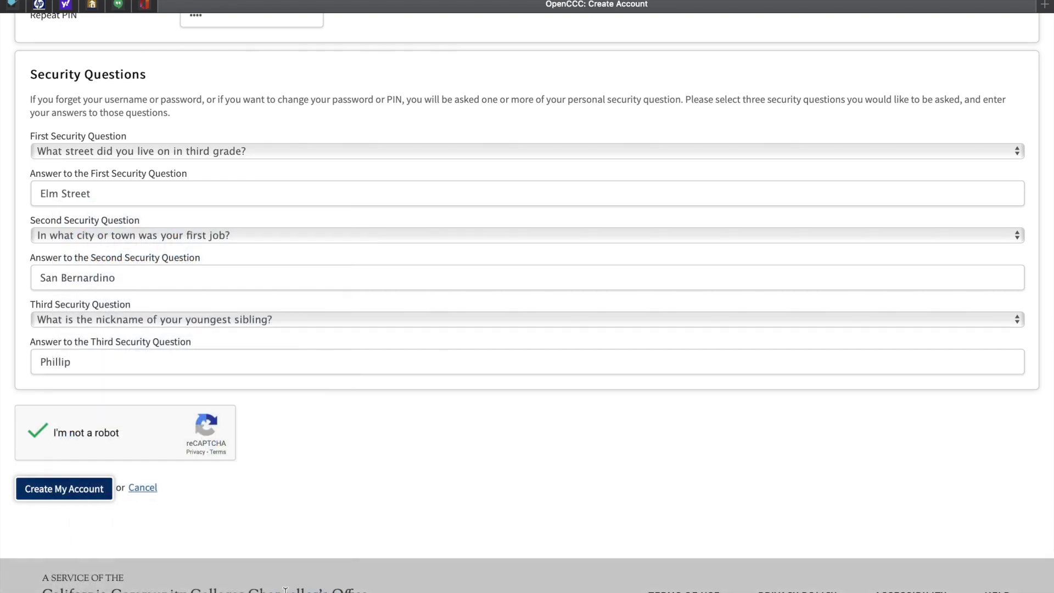
{"action": "left_click", "coordinate": [46, 488]}
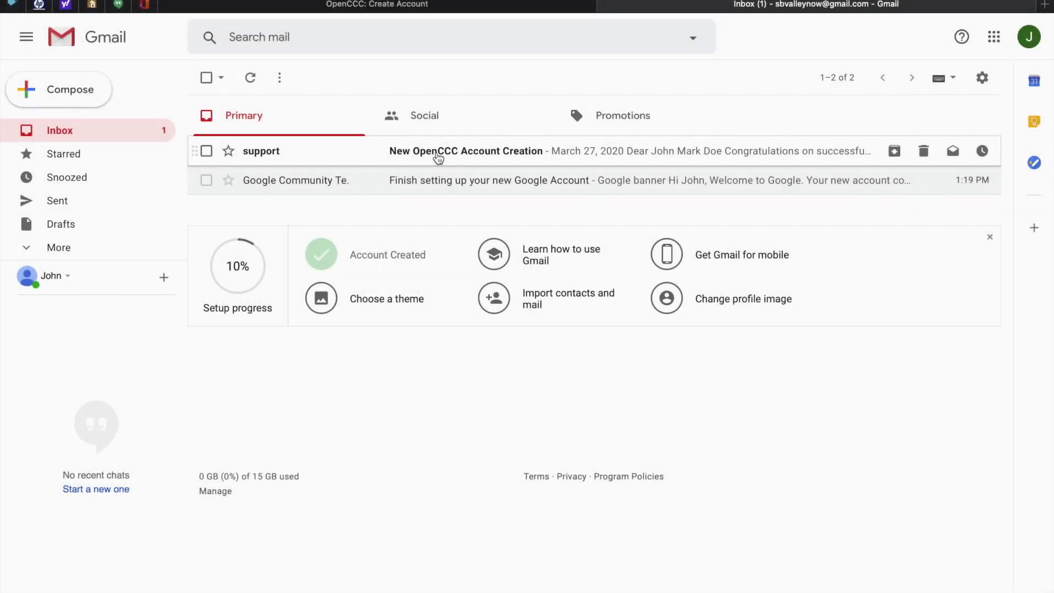
- Open and read the 'New OpenCCC Account Creation' email in the Gmail inbox
{"action": "left_click", "coordinate": [437, 150]}
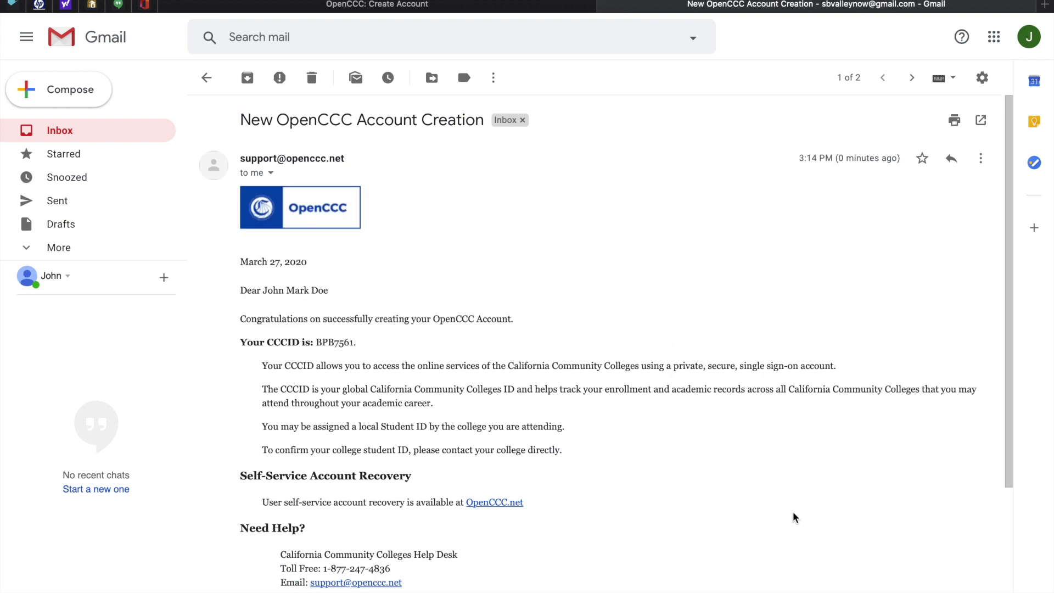
{"action": "scroll", "coordinate": [928, 534], "scroll_direction": "down", "scroll_amount": 4}
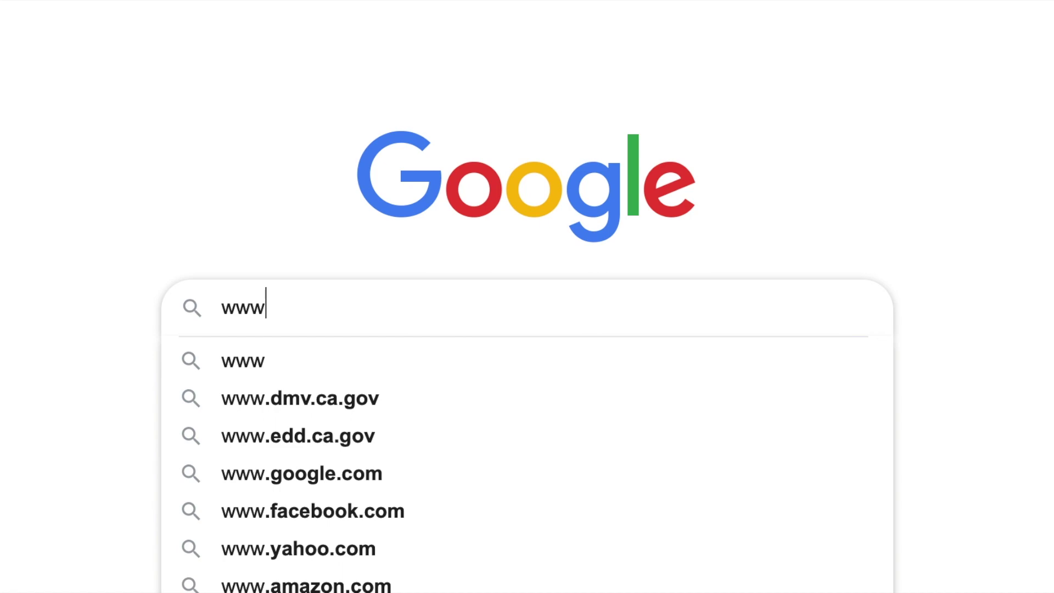
{"action": "type", "text": ".valleyc"}
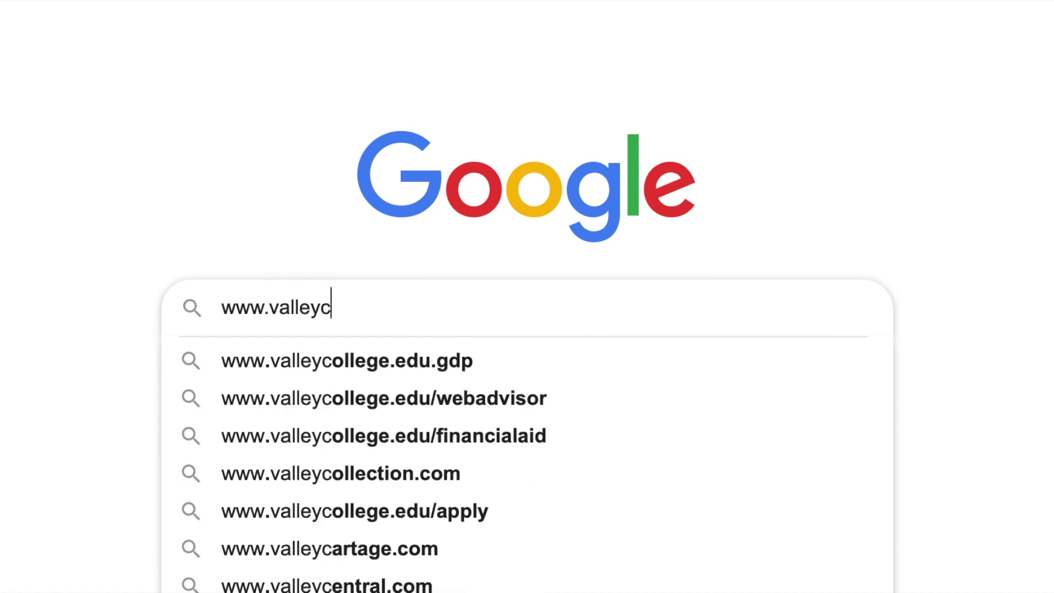
{"action": "type", "text": "ollege.ed"}
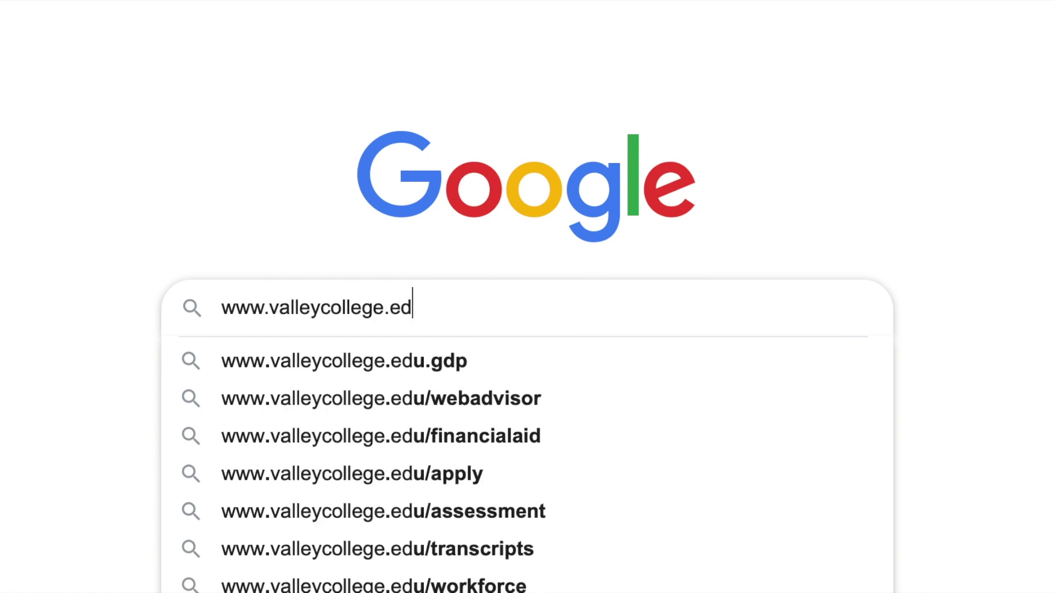
{"action": "type", "text": "u"}
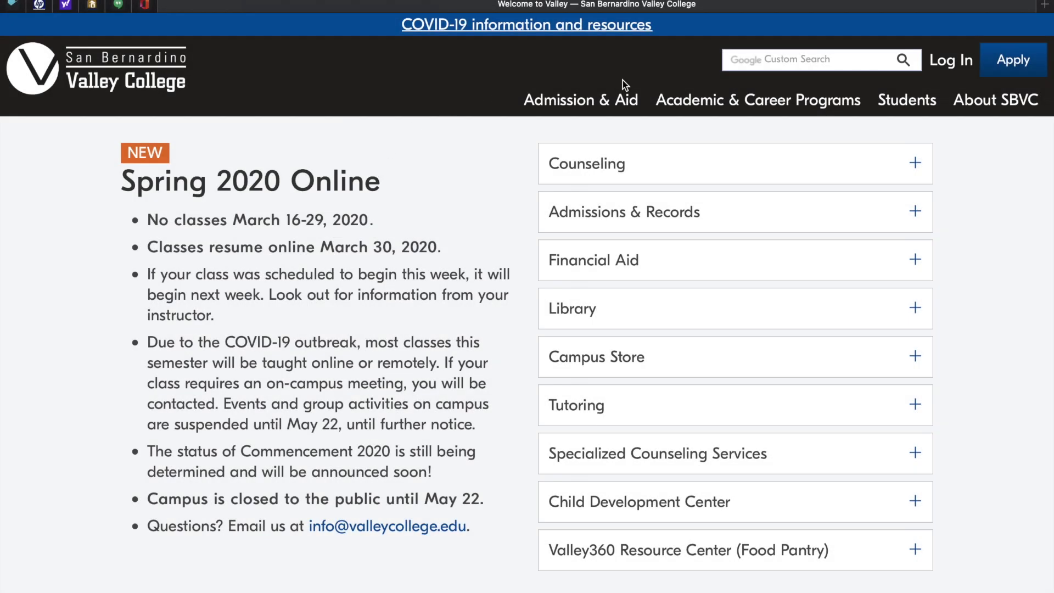
{"action": "left_click", "coordinate": [1009, 75]}
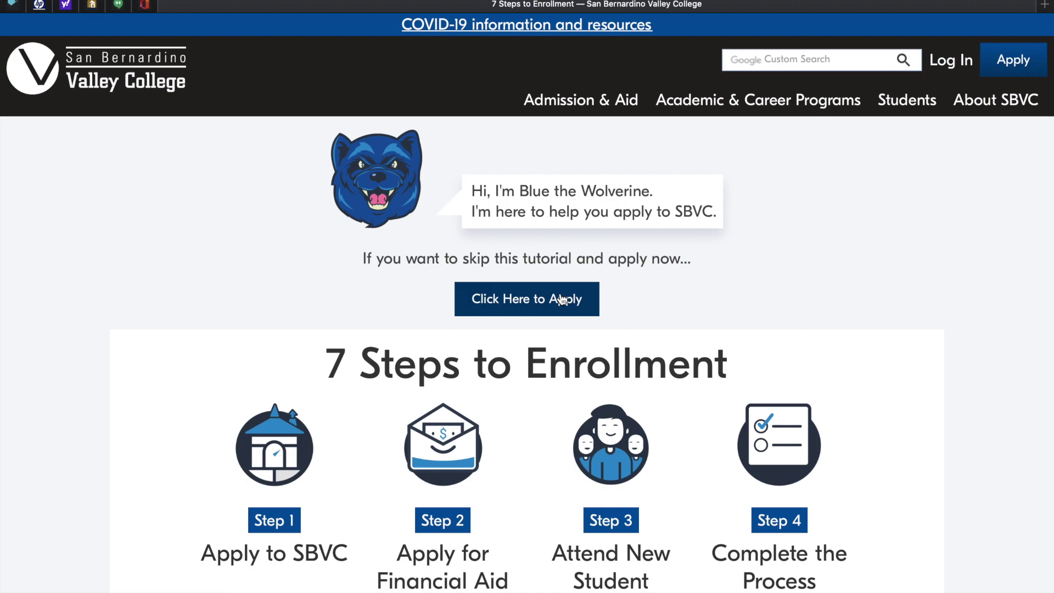
{"action": "left_click", "coordinate": [561, 299]}
- Sign in to CCCApply with the new account's username and password
{"action": "type", "text": "s"}
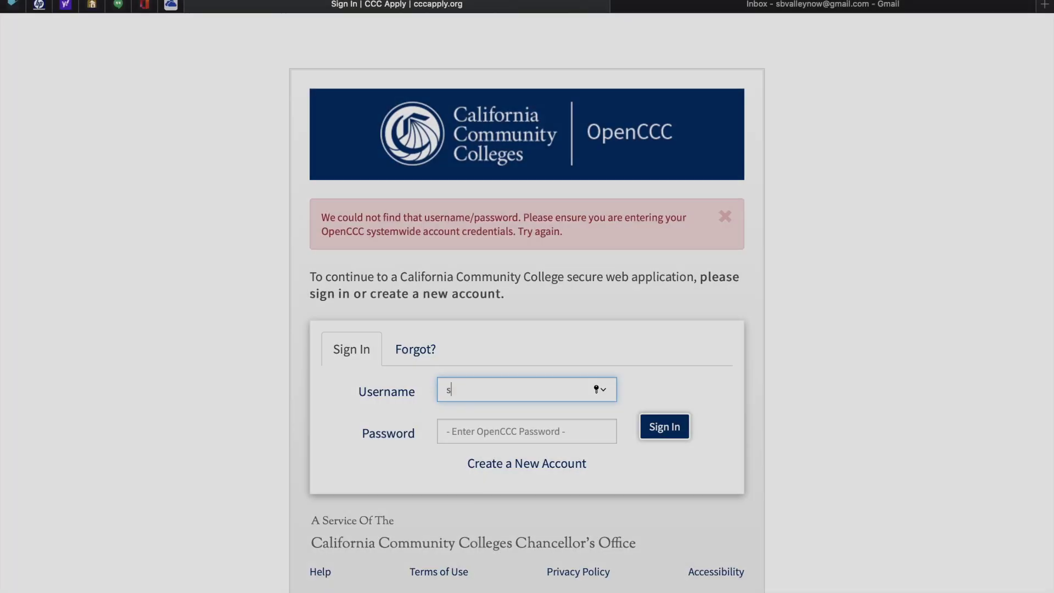
{"action": "type", "text": "bvalleynow"}
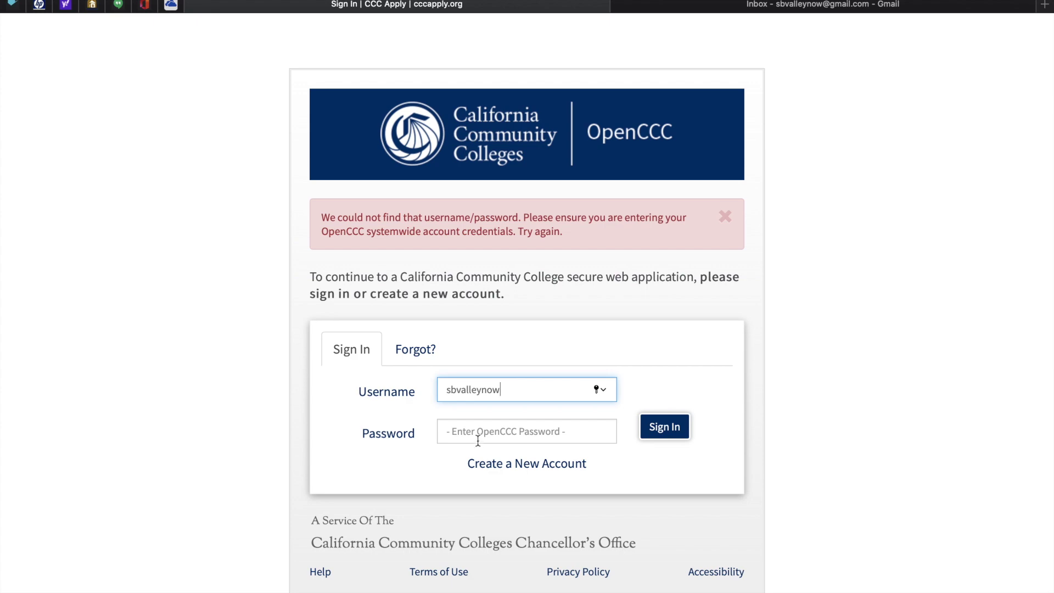
{"action": "left_click", "coordinate": [477, 434]}
{"action": "type", "text": "*******"}
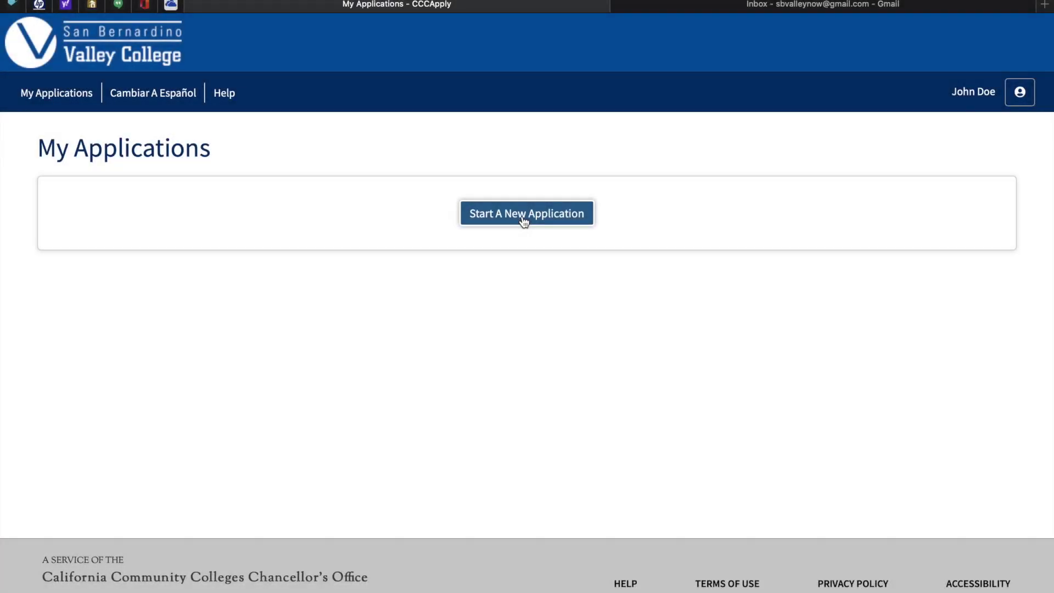
- Start a new application for Summer 2020 with an associate degree and 4-year transfer goal, then browse intended majors
{"action": "left_click", "coordinate": [524, 220]}
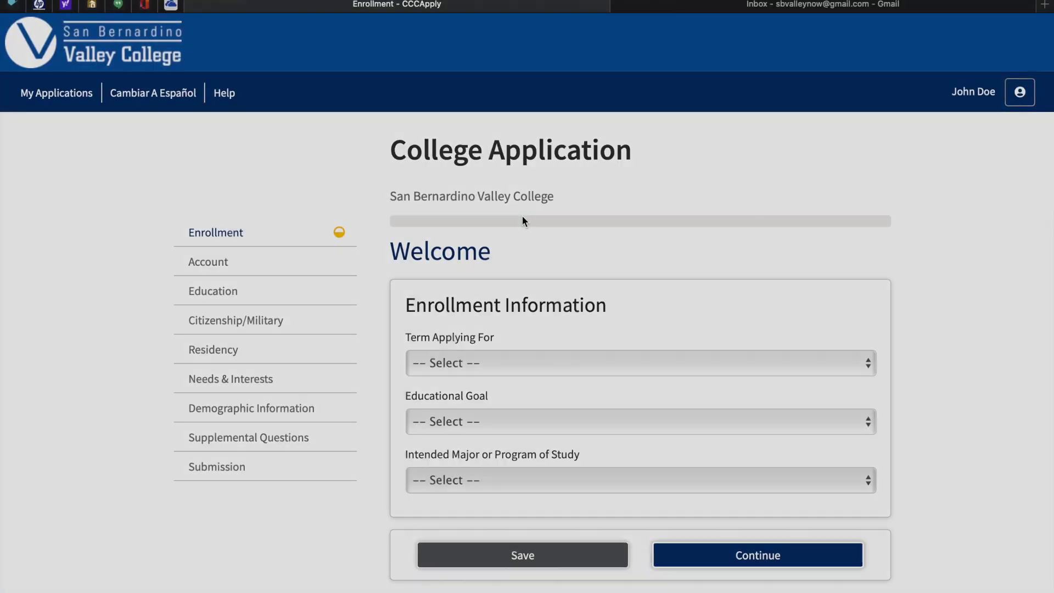
{"action": "scroll", "coordinate": [523, 219], "scroll_direction": "down", "scroll_amount": 2}
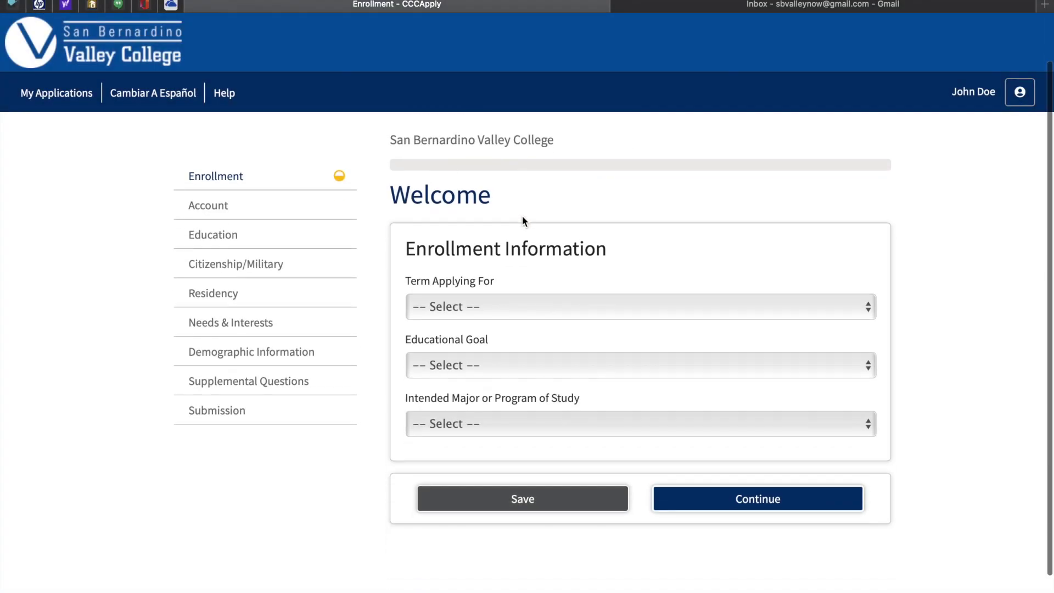
{"action": "left_click", "coordinate": [530, 303]}
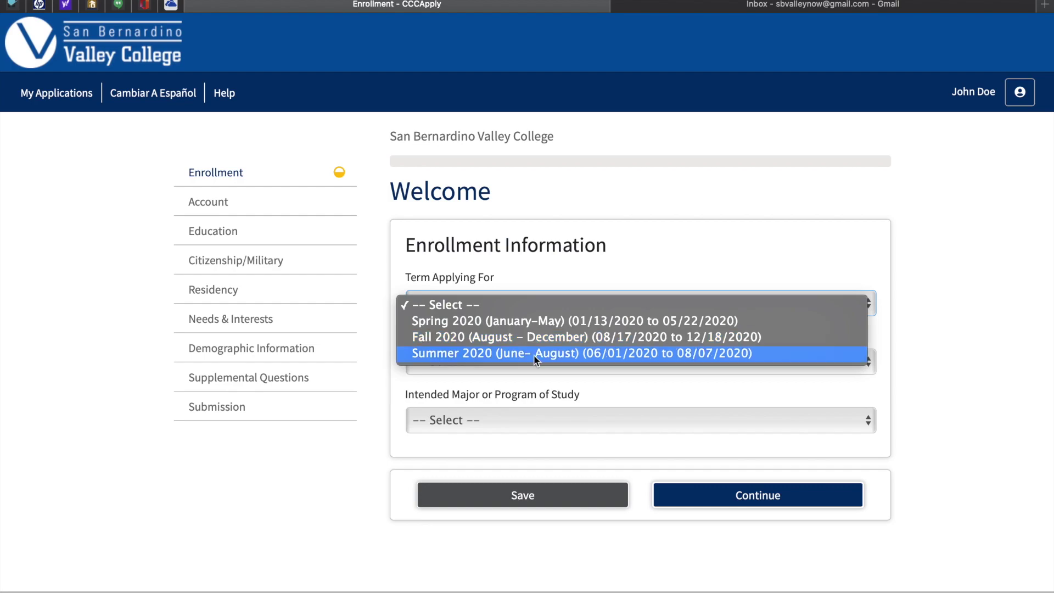
{"action": "left_click", "coordinate": [526, 353]}
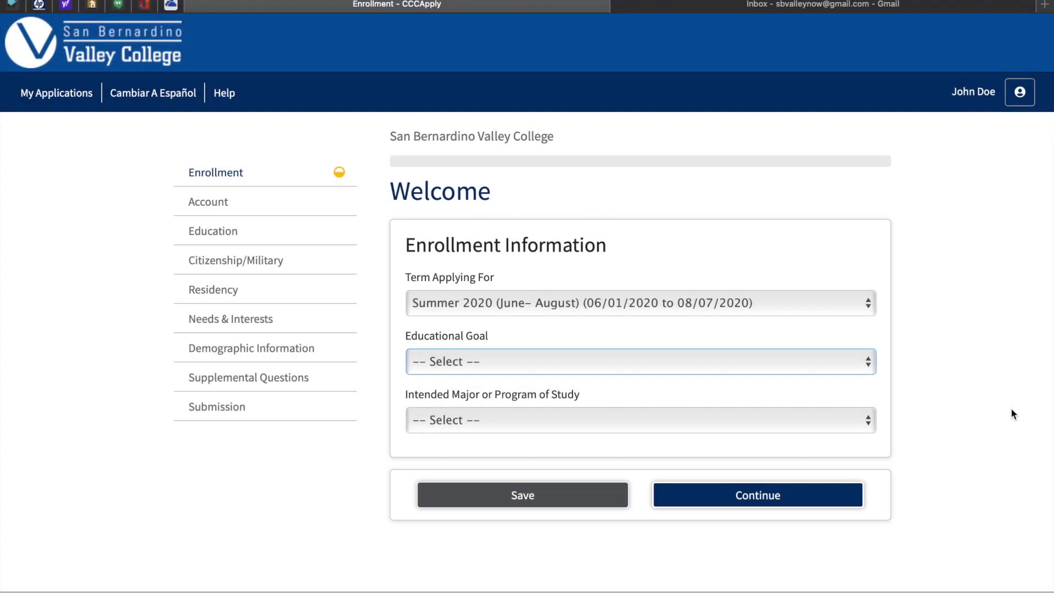
{"action": "left_click", "coordinate": [832, 364]}
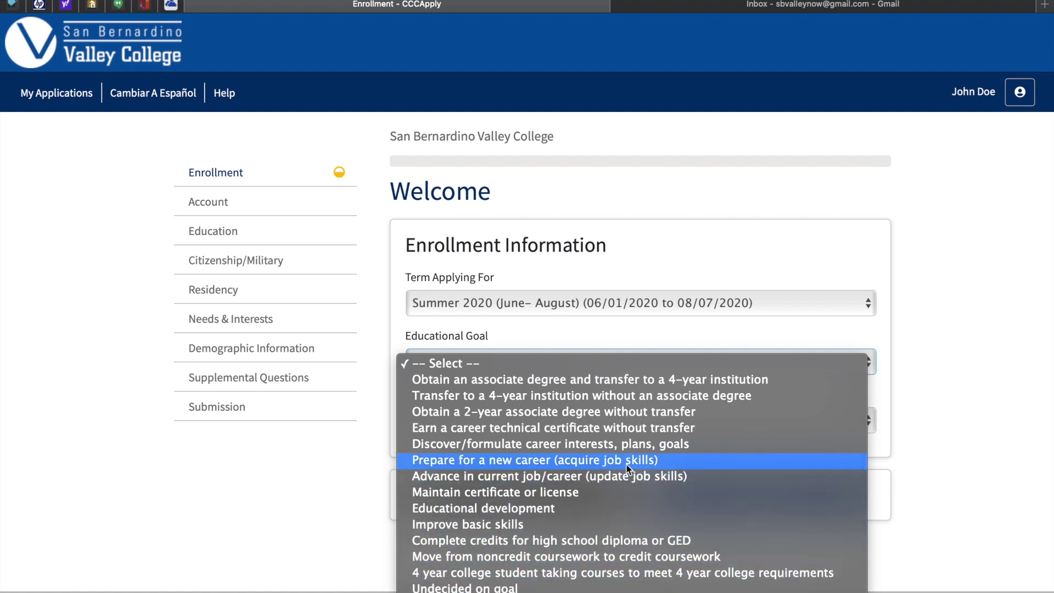
{"action": "left_click", "coordinate": [598, 381]}
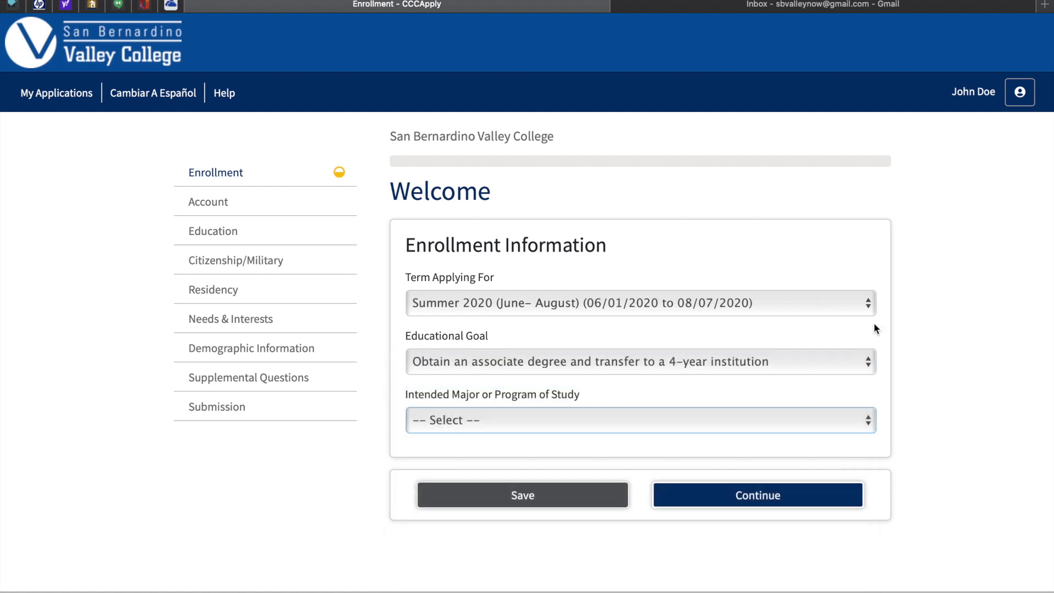
{"action": "left_click", "coordinate": [713, 421]}
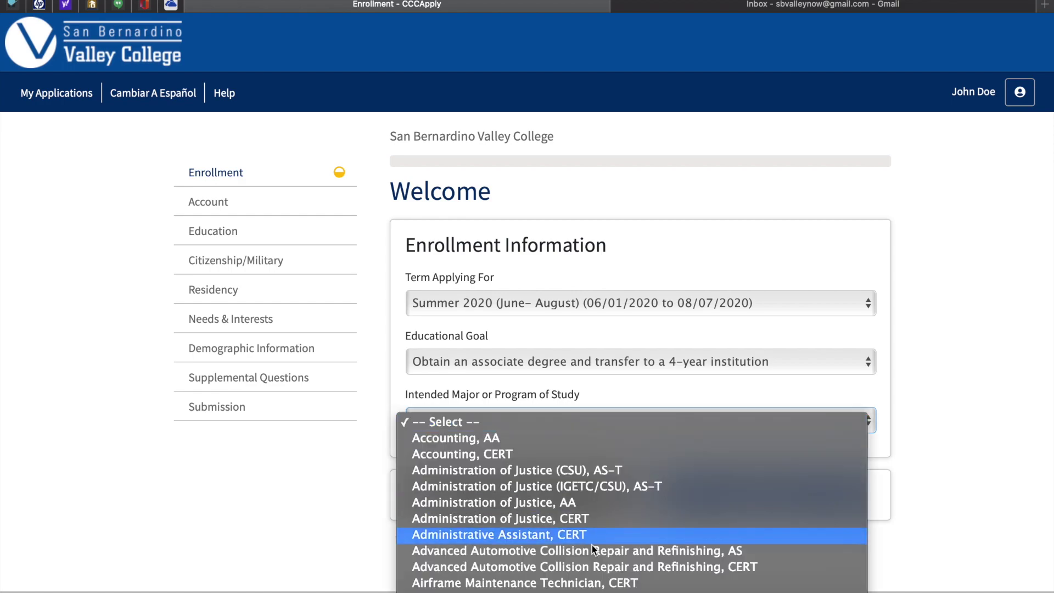
{"action": "scroll", "coordinate": [578, 557], "scroll_direction": "down", "scroll_amount": 20}
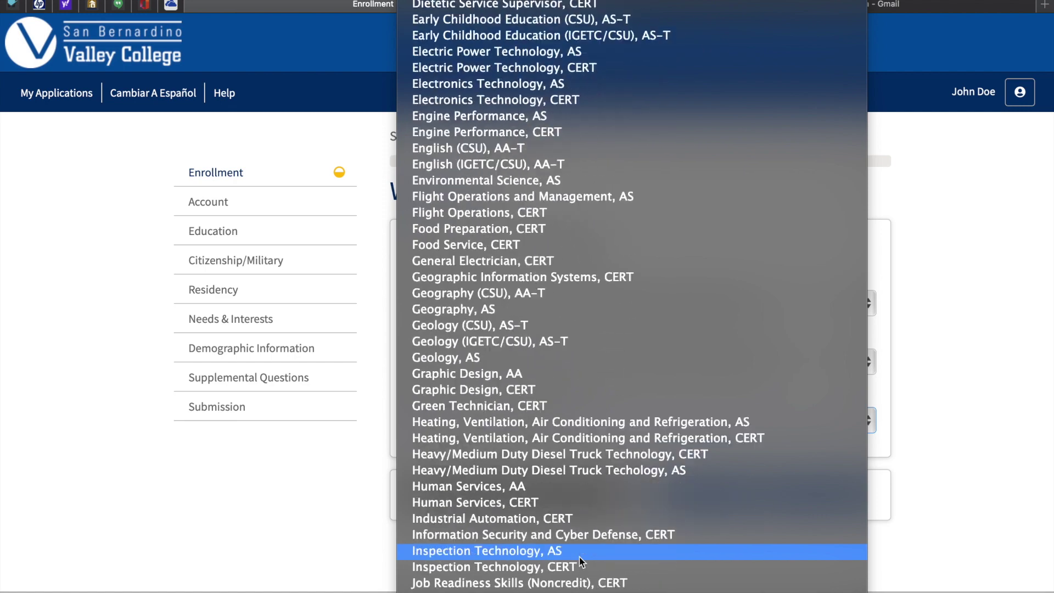
{"action": "scroll", "coordinate": [579, 560], "scroll_direction": "down", "scroll_amount": 3}
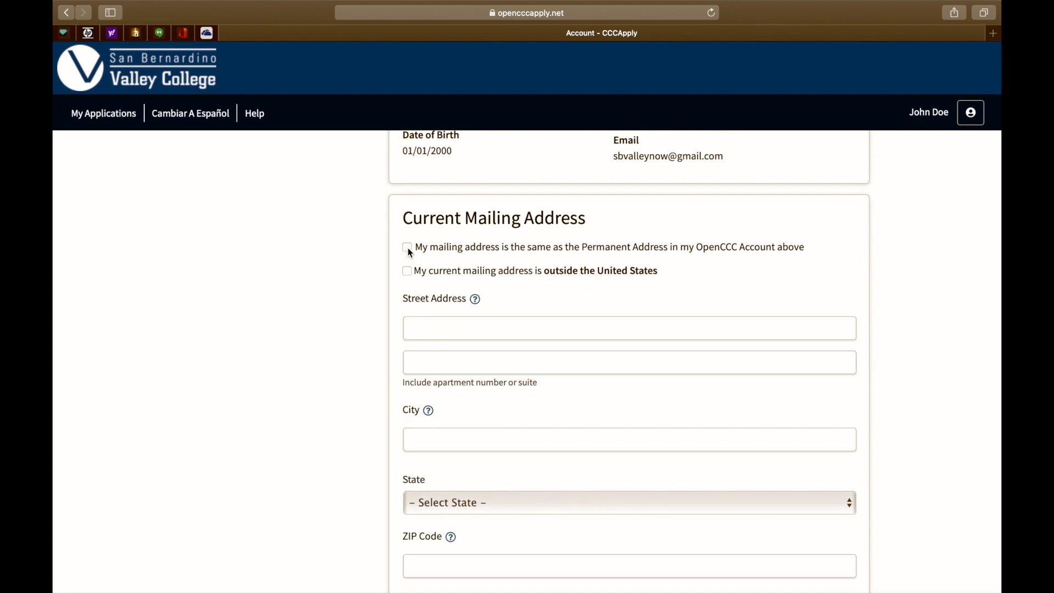
- Use the permanent address as the mailing address and save the Account section
{"action": "left_click", "coordinate": [407, 247]}
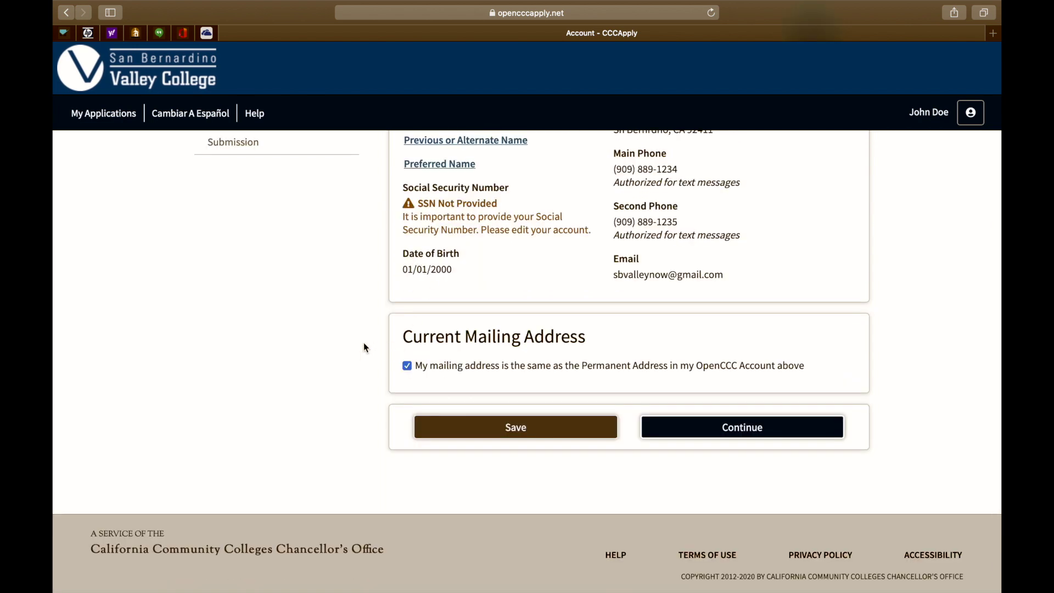
{"action": "left_click", "coordinate": [712, 431]}
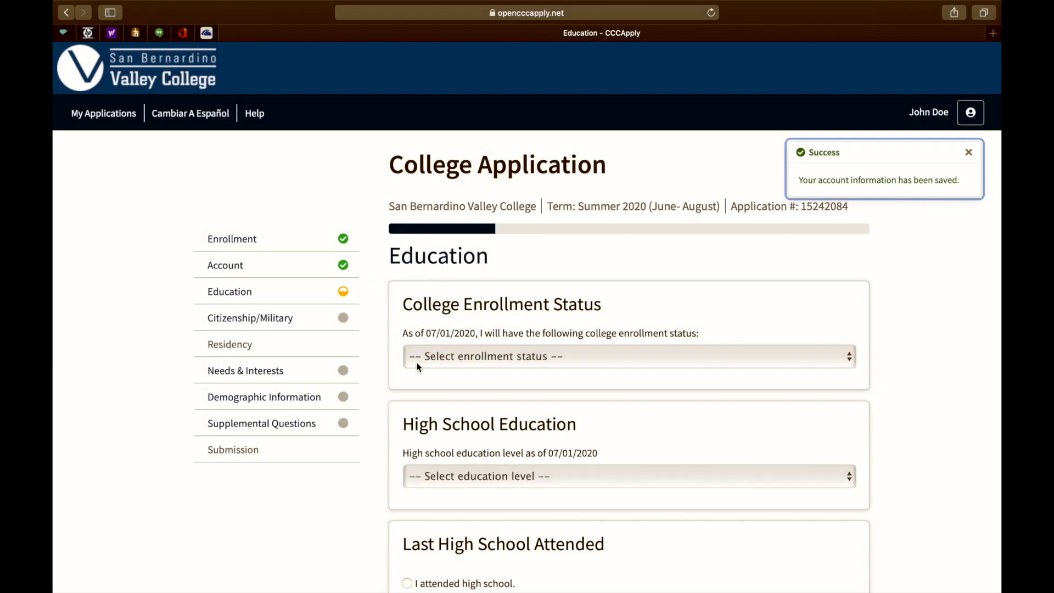
- Set college enrollment status to 'Enrolling in high school (or lower grade) and college at the same time'
{"action": "left_click", "coordinate": [544, 356]}
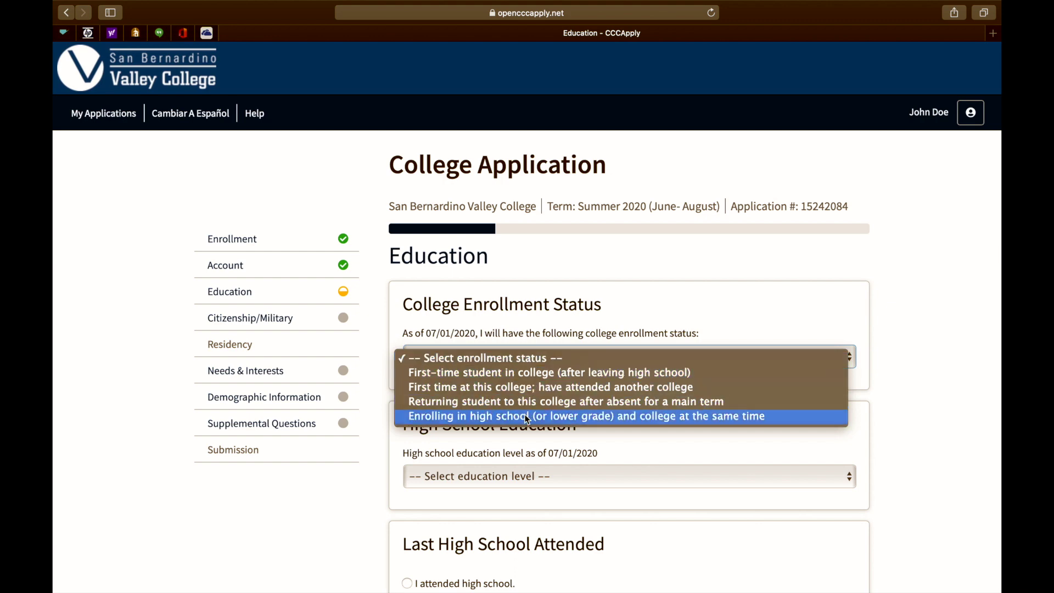
{"action": "left_click", "coordinate": [526, 419]}
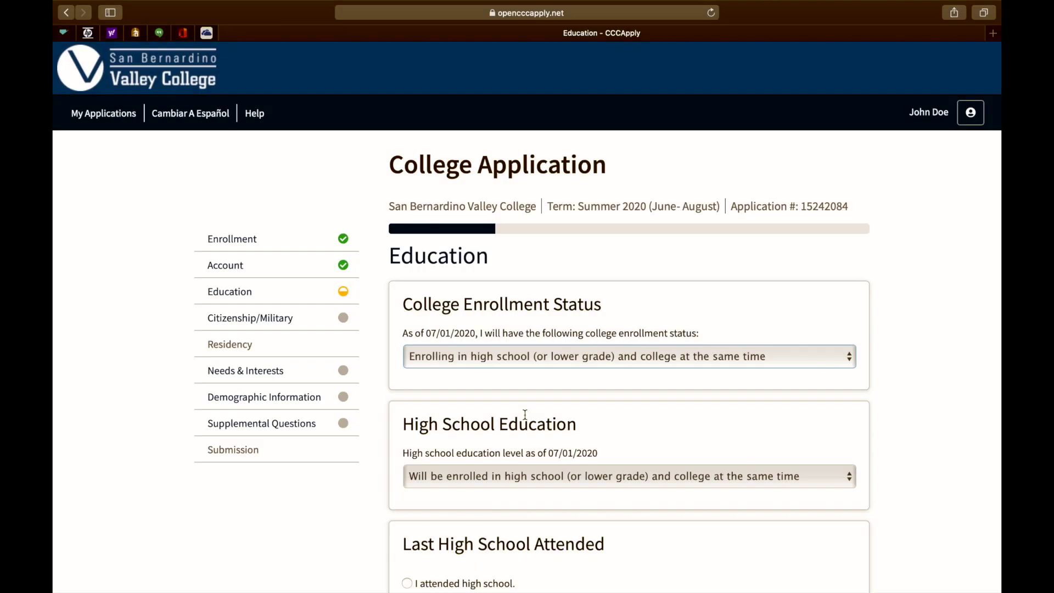
{"action": "scroll", "coordinate": [525, 416], "scroll_direction": "down", "scroll_amount": 3}
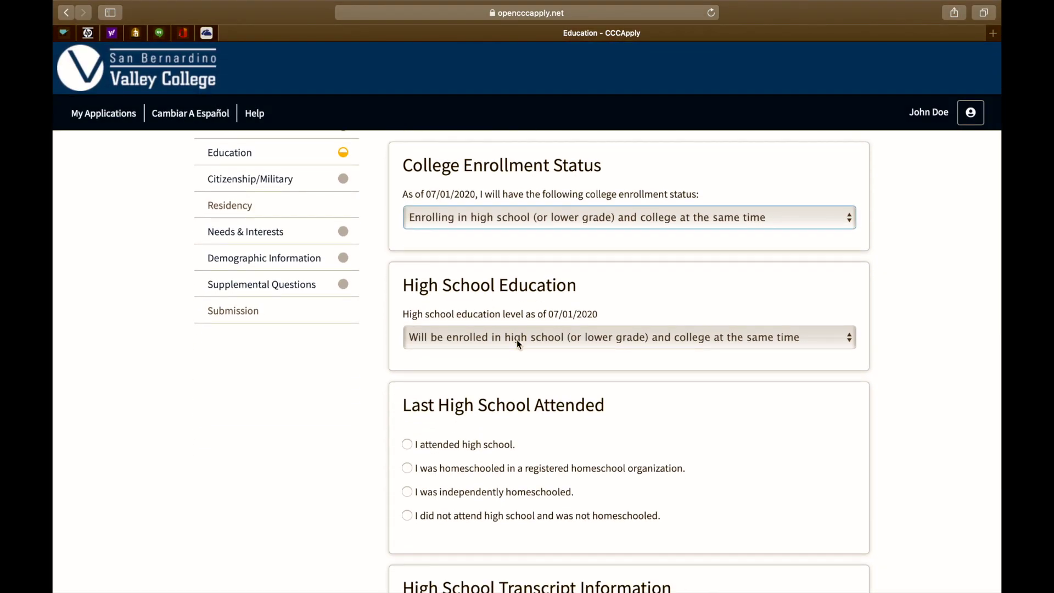
{"action": "scroll", "coordinate": [518, 344], "scroll_direction": "down", "scroll_amount": 4}
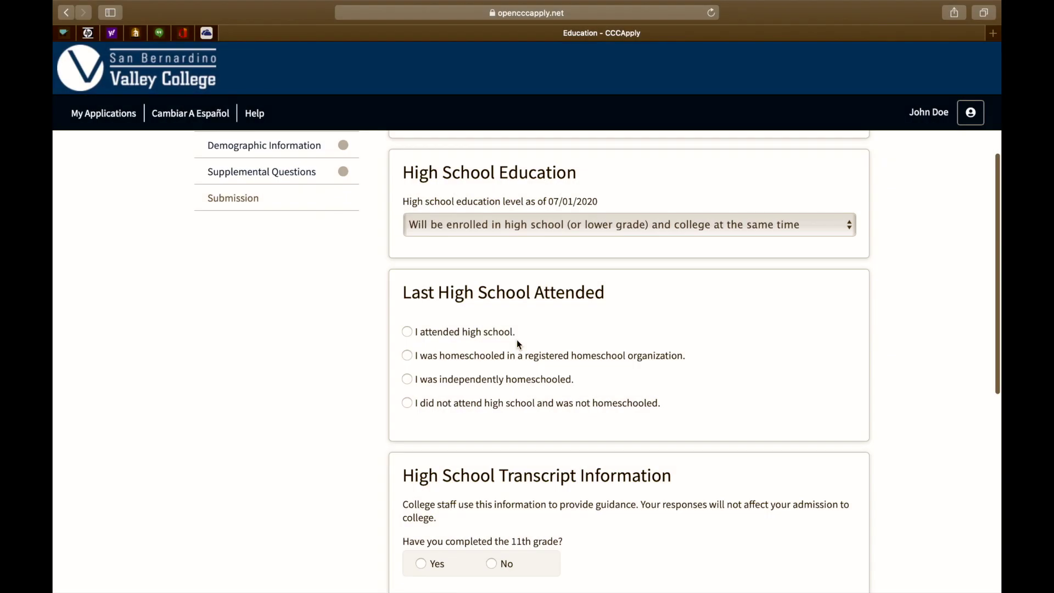
{"action": "scroll", "coordinate": [517, 345], "scroll_direction": "down", "scroll_amount": 2}
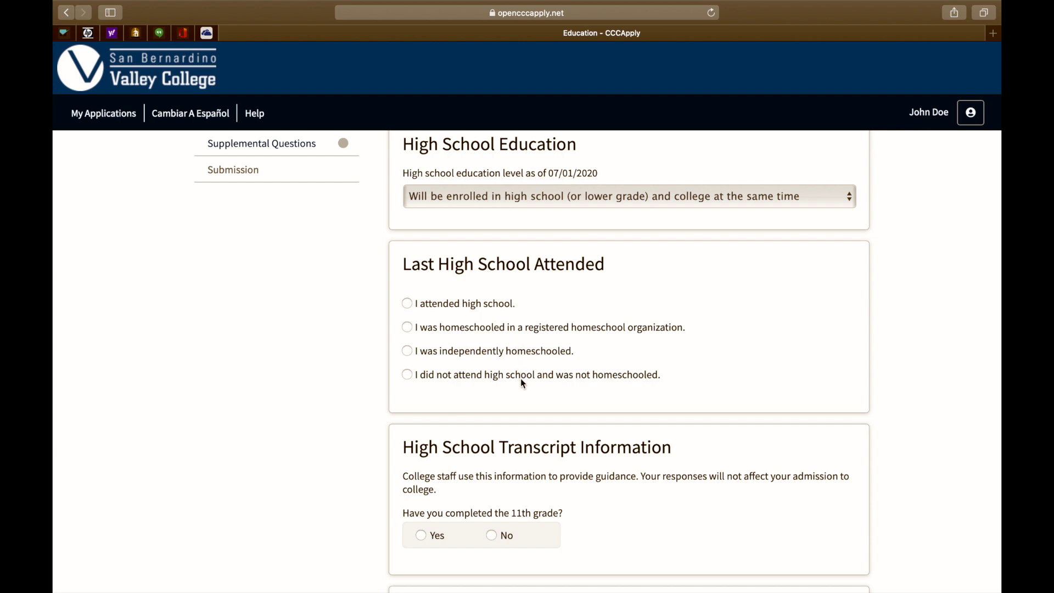
- Record attending high school at San Bernardino High in California
{"action": "left_click", "coordinate": [408, 303]}
{"action": "scroll", "coordinate": [456, 431], "scroll_direction": "down", "scroll_amount": 4}
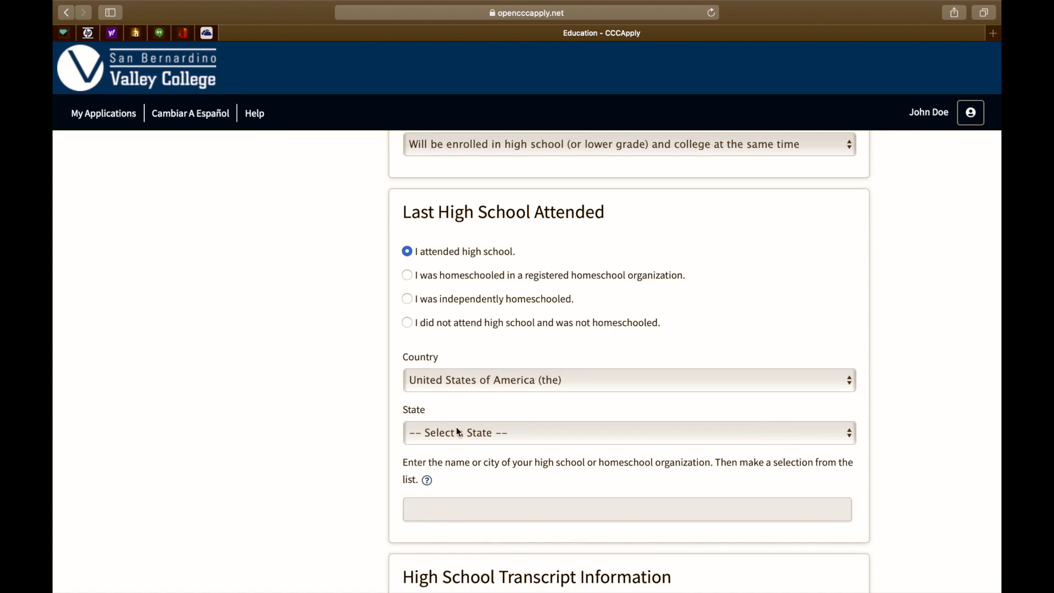
{"action": "left_click", "coordinate": [459, 380]}
{"action": "left_click", "coordinate": [450, 394]}
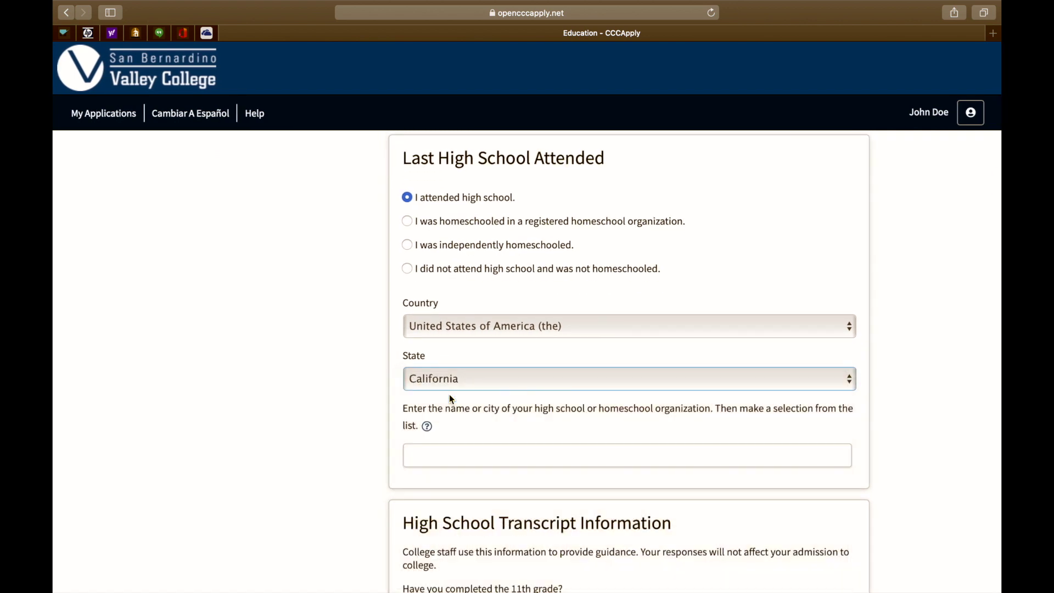
{"action": "scroll", "coordinate": [480, 429], "scroll_direction": "down", "scroll_amount": 2}
{"action": "left_click", "coordinate": [457, 405]}
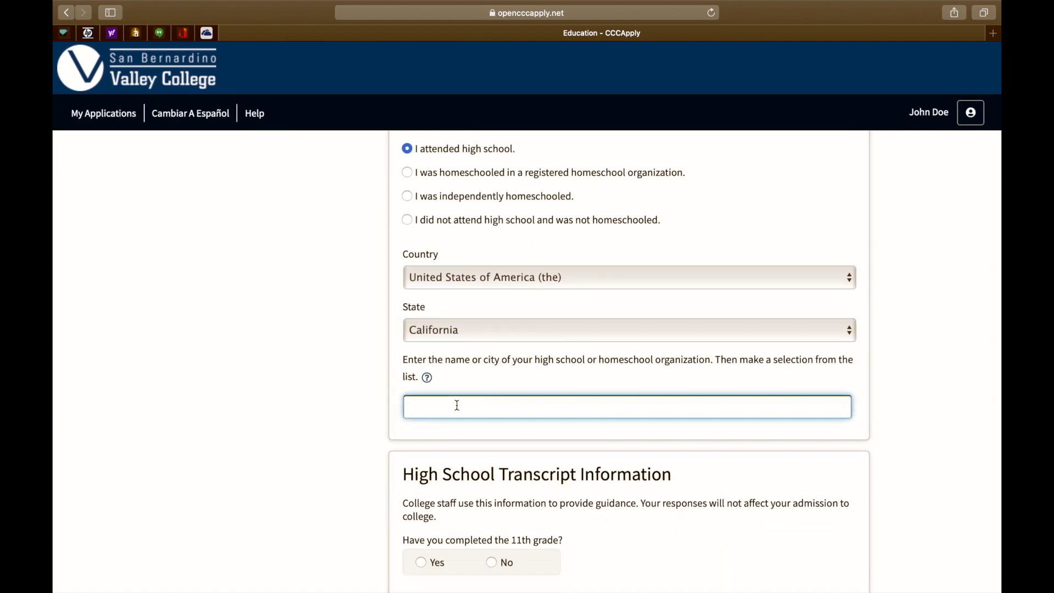
{"action": "type", "text": "San Bernardin"}
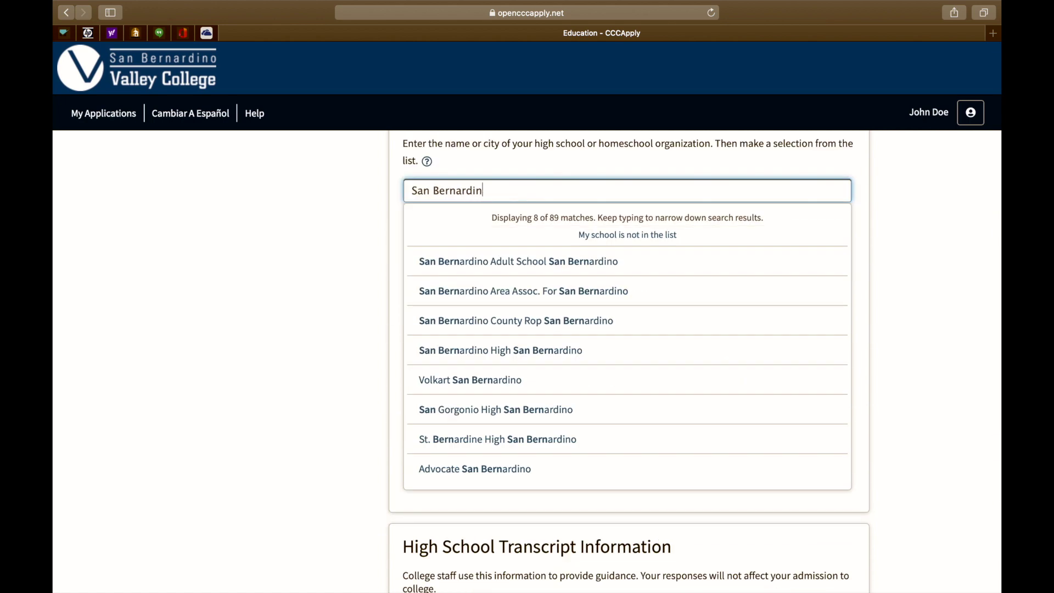
{"action": "type", "text": "o High"}
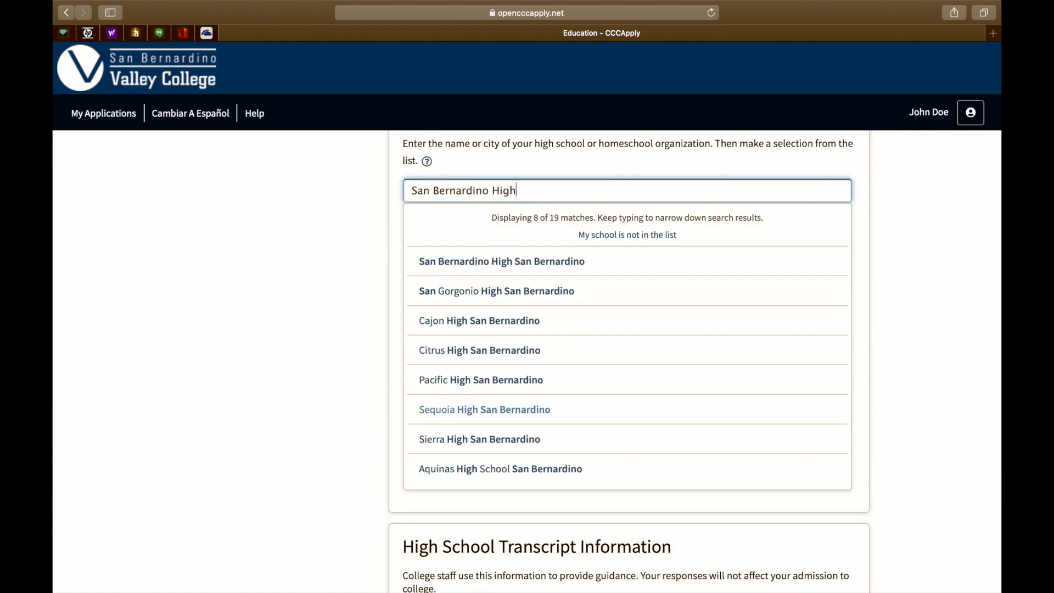
{"action": "left_click", "coordinate": [468, 266]}
- Confirm 11th grade was completed and enter a high school GPA of 3.5
{"action": "scroll", "coordinate": [472, 274], "scroll_direction": "down", "scroll_amount": 4}
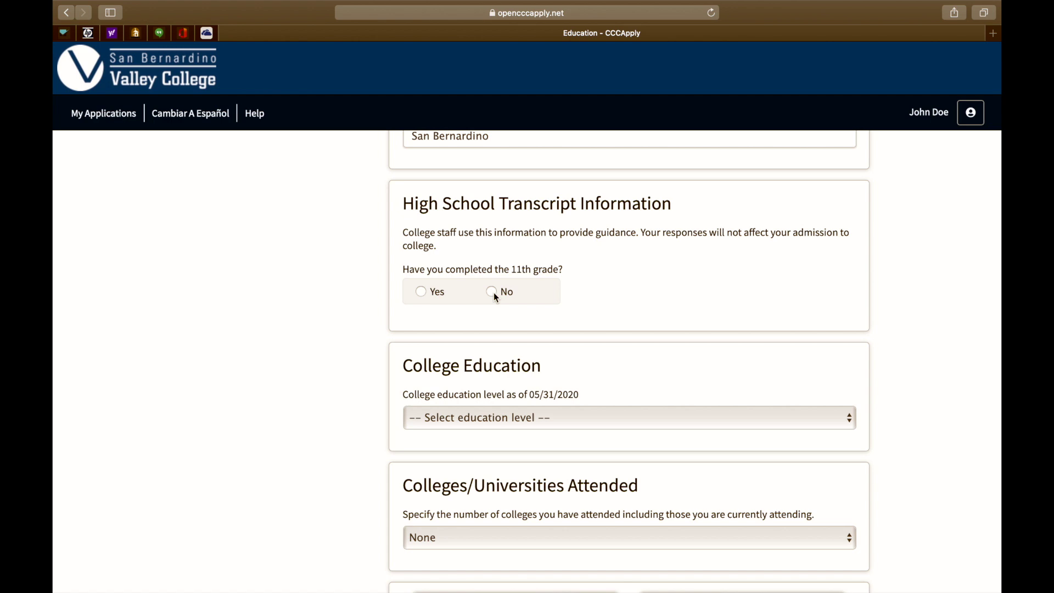
{"action": "left_click", "coordinate": [422, 291]}
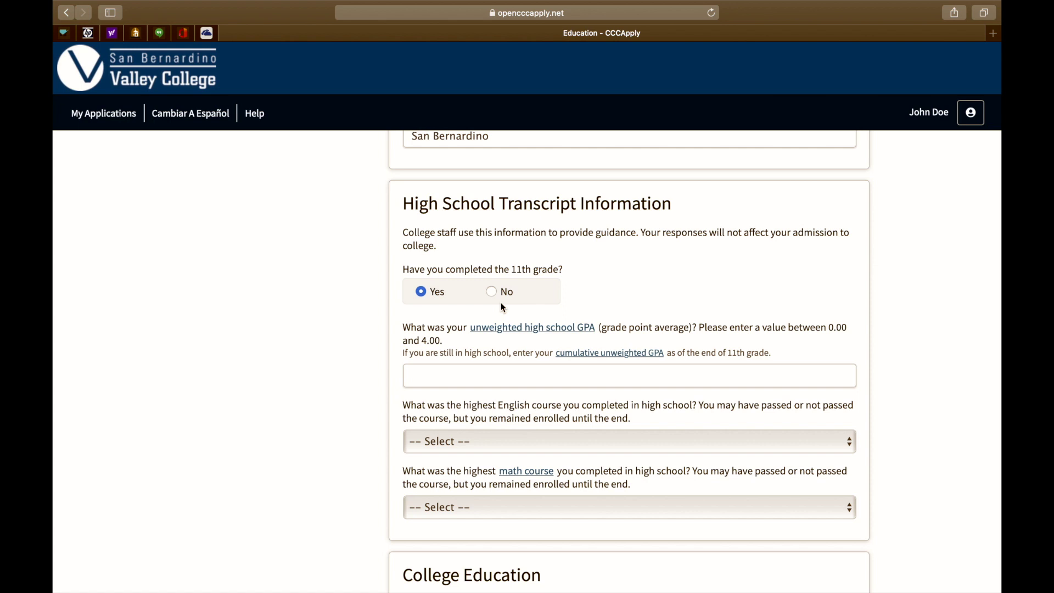
{"action": "left_click", "coordinate": [449, 376]}
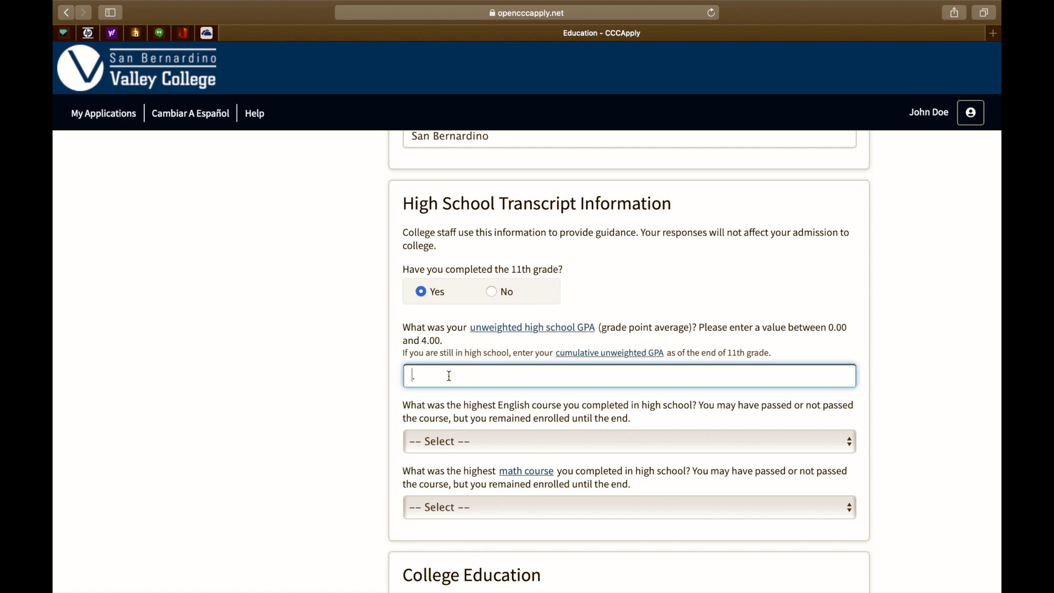
{"action": "type", "text": "3.5"}
{"action": "scroll", "coordinate": [516, 330], "scroll_direction": "down", "scroll_amount": 2}
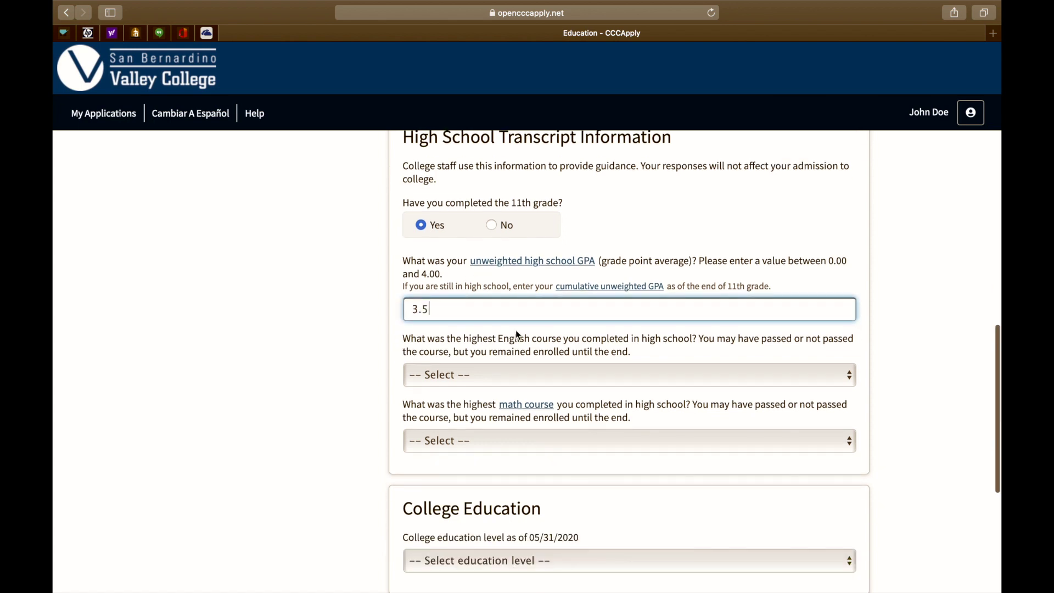
- Set highest courses: 11th grade English with grade A, Algebra 2 with grade A-
{"action": "left_click", "coordinate": [486, 372]}
{"action": "left_click", "coordinate": [466, 464]}
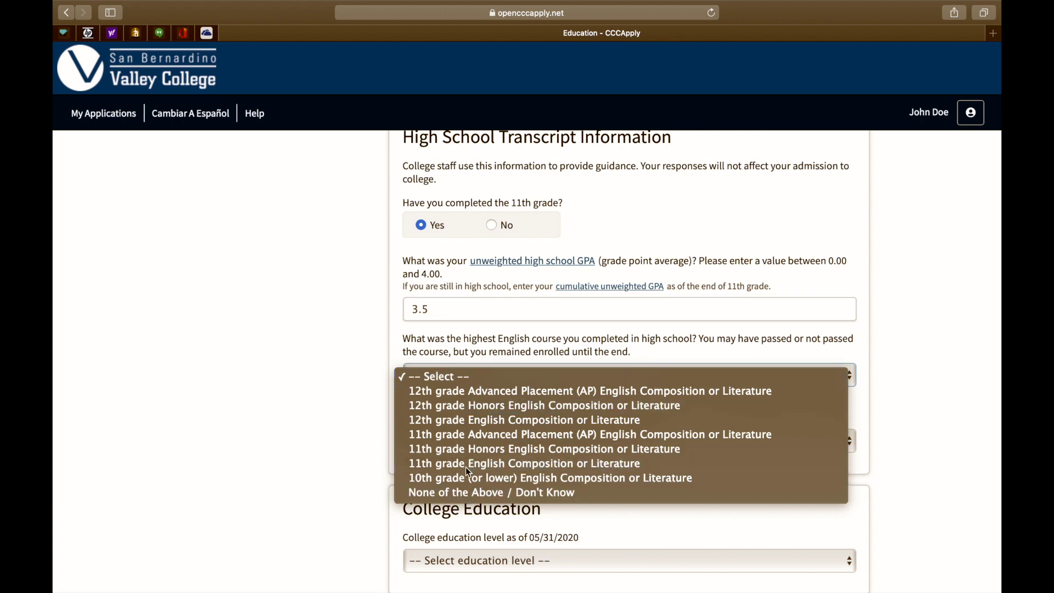
{"action": "scroll", "coordinate": [466, 439], "scroll_direction": "down", "scroll_amount": 3}
{"action": "left_click", "coordinate": [443, 356]}
{"action": "left_click", "coordinate": [434, 370]}
{"action": "left_click", "coordinate": [450, 422]}
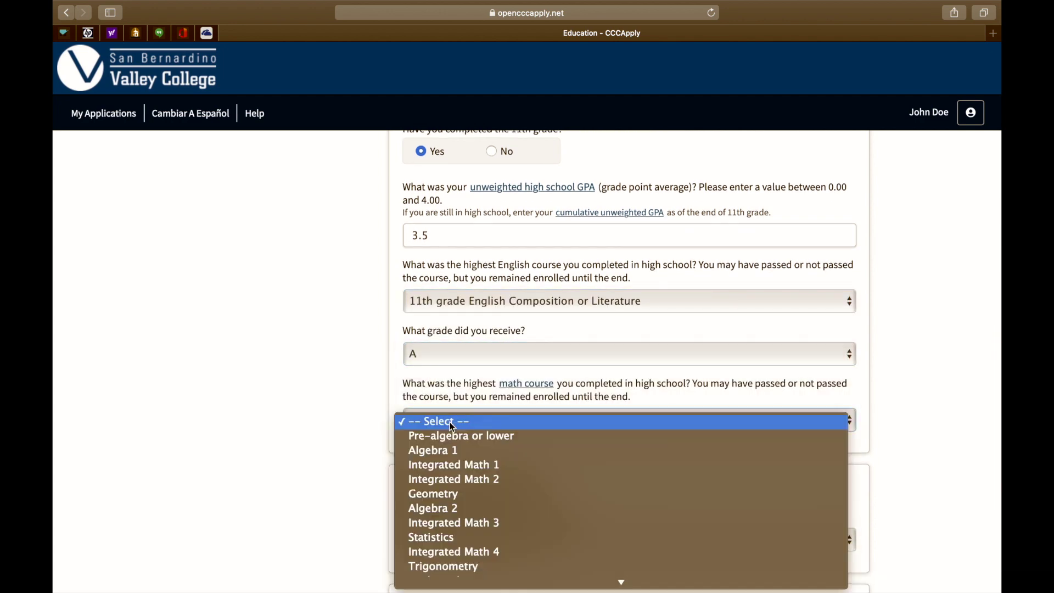
{"action": "scroll", "coordinate": [442, 526], "scroll_direction": "down", "scroll_amount": 2}
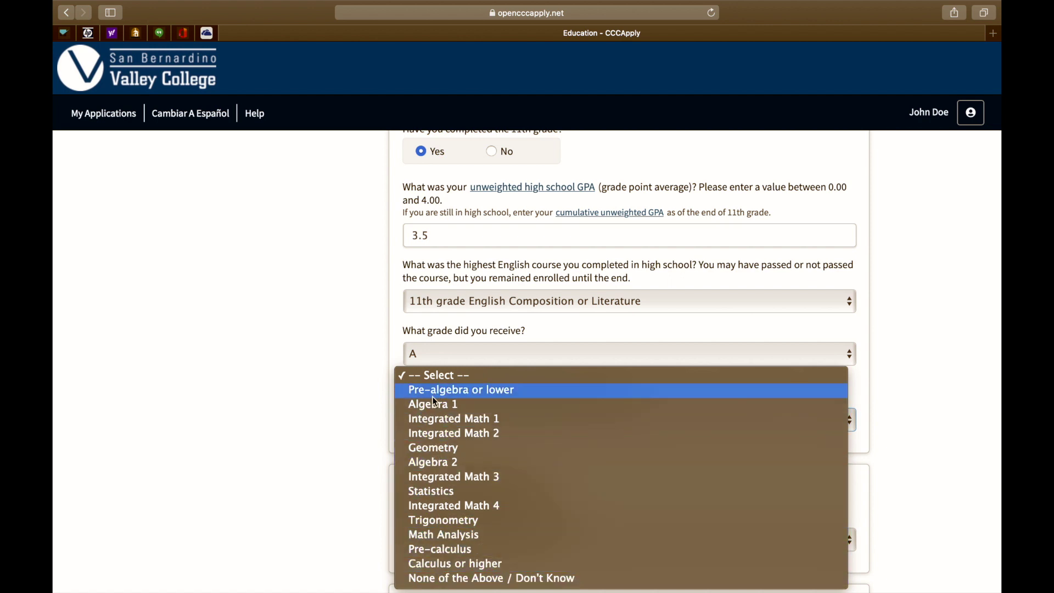
{"action": "left_click", "coordinate": [431, 461]}
{"action": "left_click", "coordinate": [433, 461]}
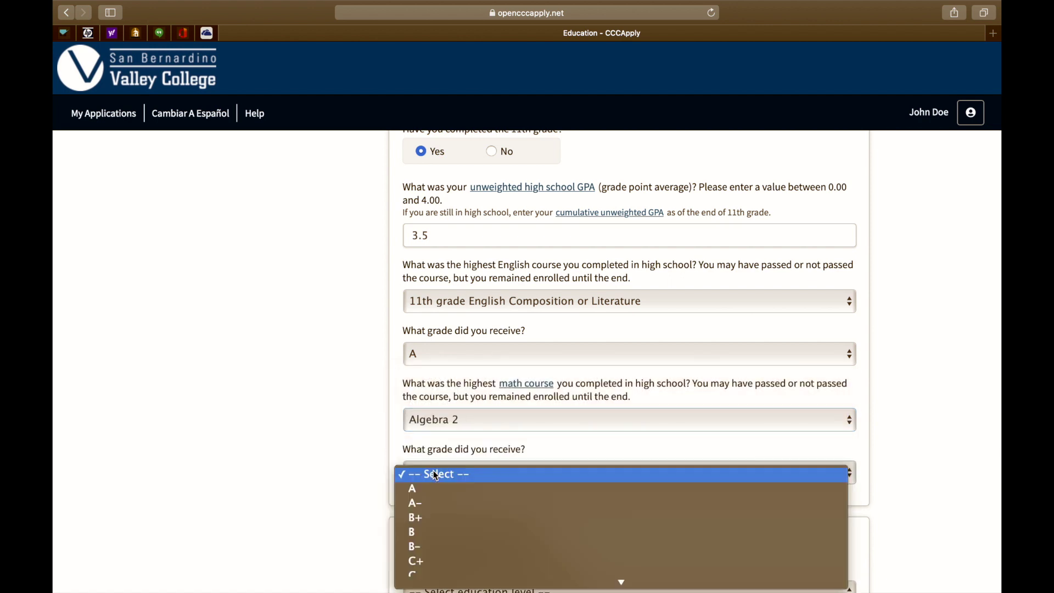
{"action": "left_click", "coordinate": [427, 501]}
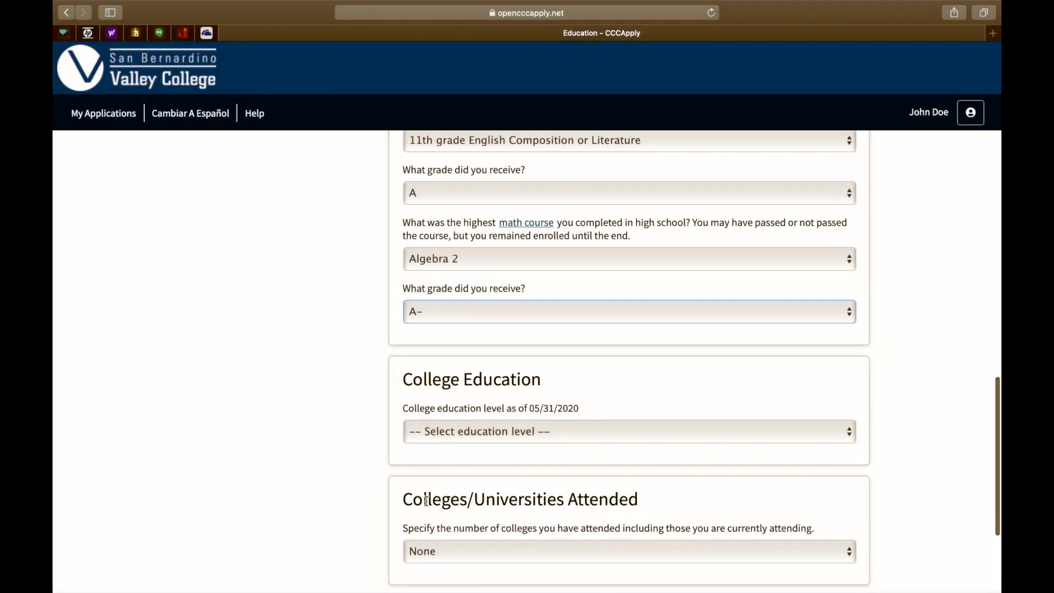
- Set college education level to No degree and colleges attended to None
{"action": "scroll", "coordinate": [437, 403], "scroll_direction": "down", "scroll_amount": 1}
{"action": "left_click", "coordinate": [442, 397]}
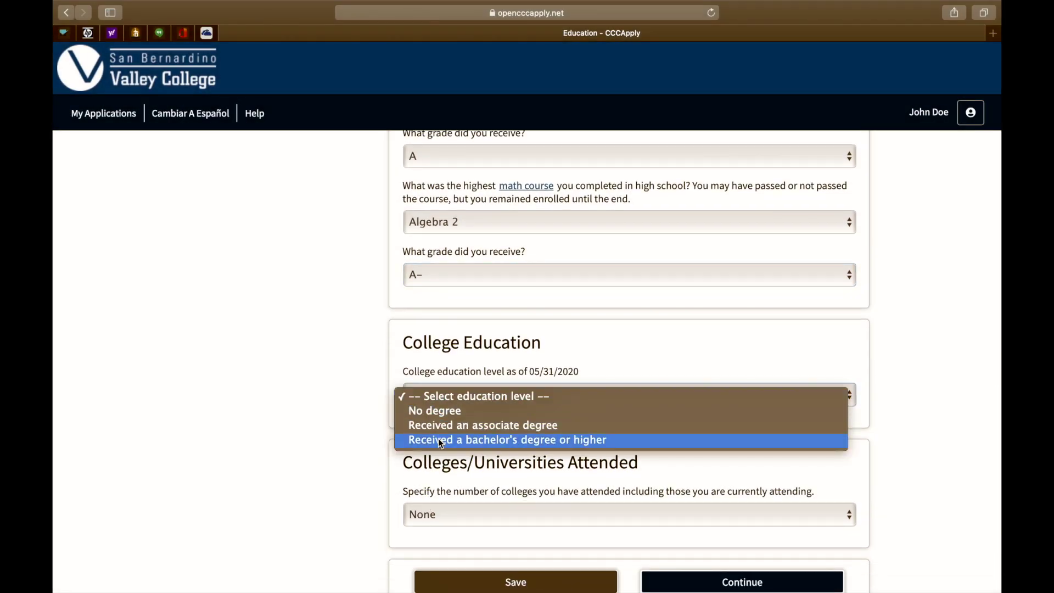
{"action": "left_click", "coordinate": [439, 411]}
{"action": "scroll", "coordinate": [438, 410], "scroll_direction": "down", "scroll_amount": 4}
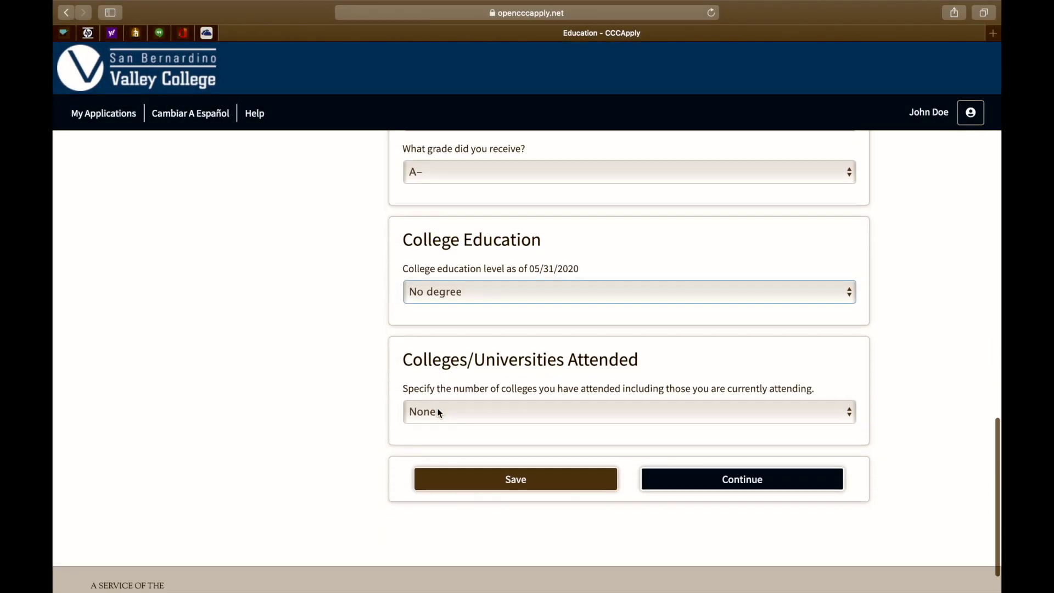
{"action": "left_click", "coordinate": [442, 389]}
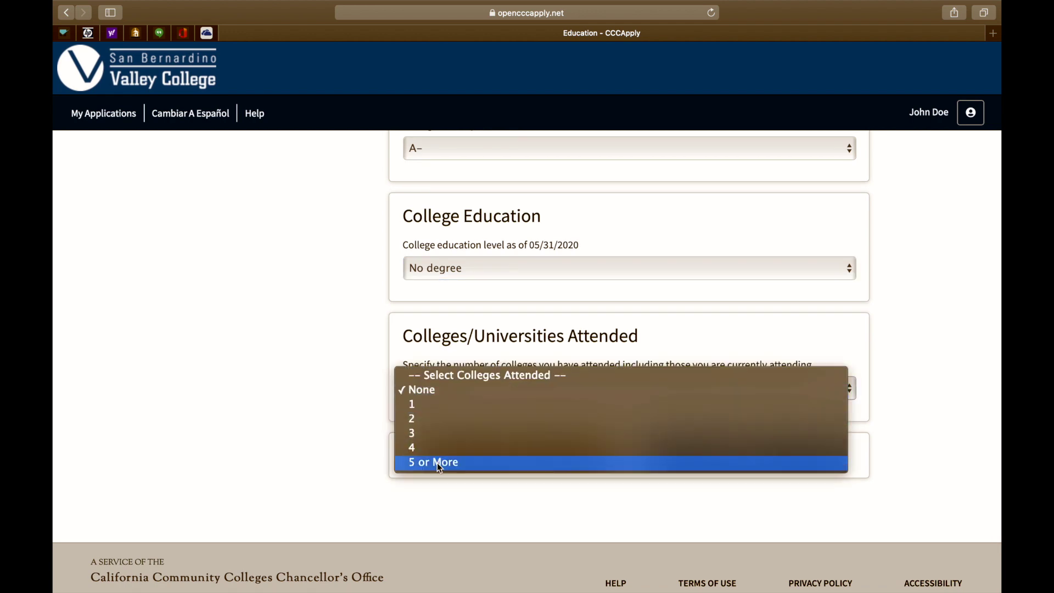
{"action": "left_click", "coordinate": [438, 391]}
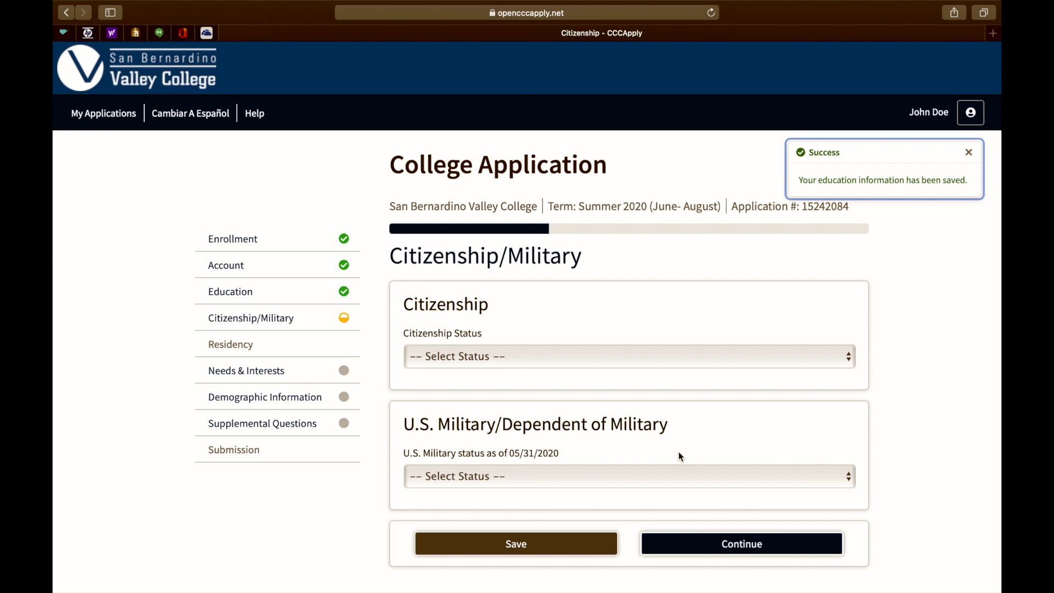
- Choose U.S. Citizen and 'None apply to me' for military status, then continue to Residency
{"action": "left_click", "coordinate": [581, 357]}
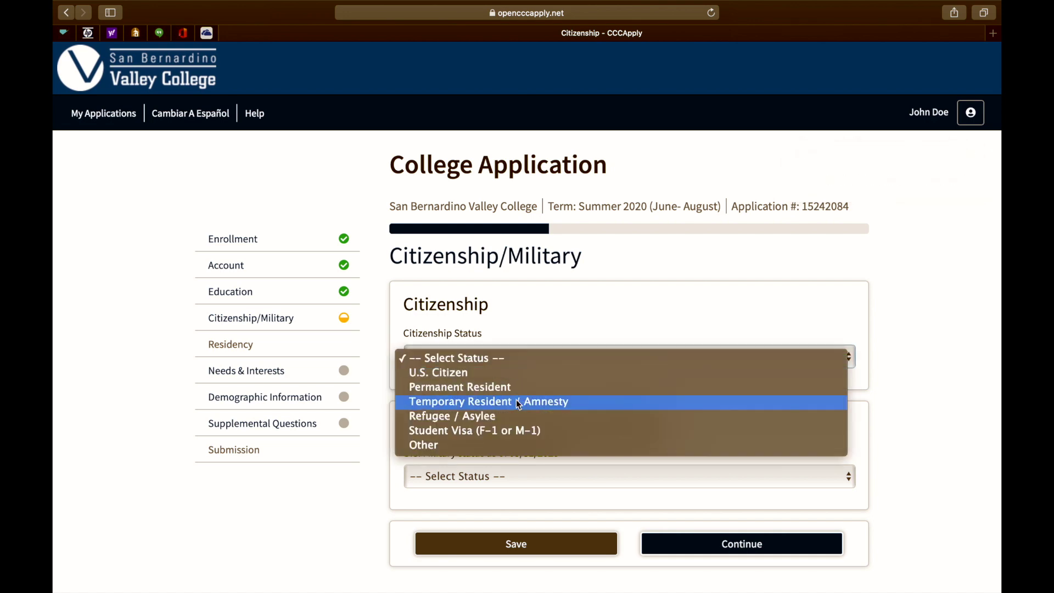
{"action": "left_click", "coordinate": [456, 373]}
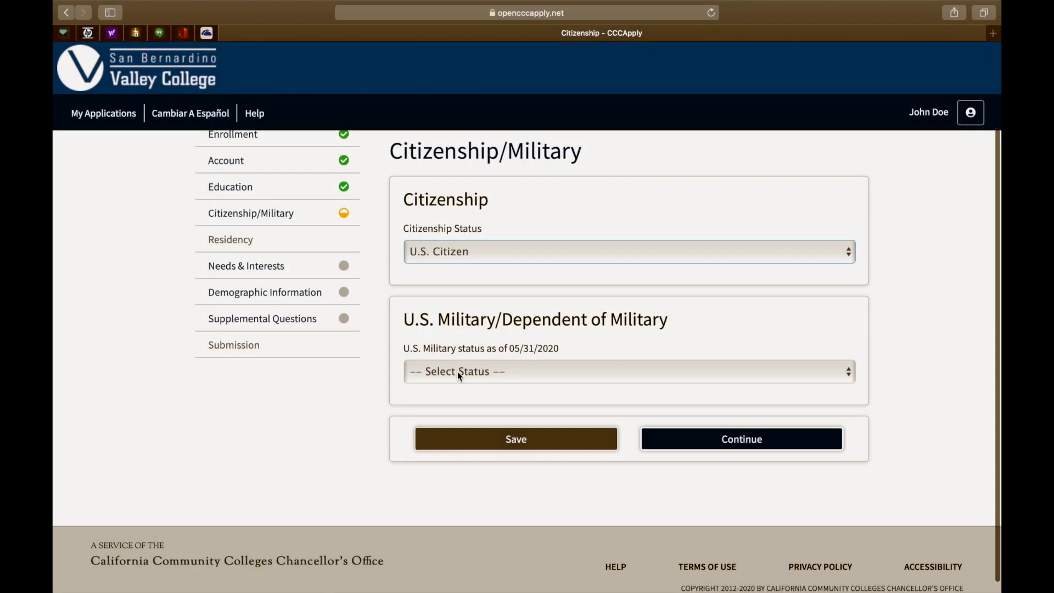
{"action": "left_click", "coordinate": [457, 372]}
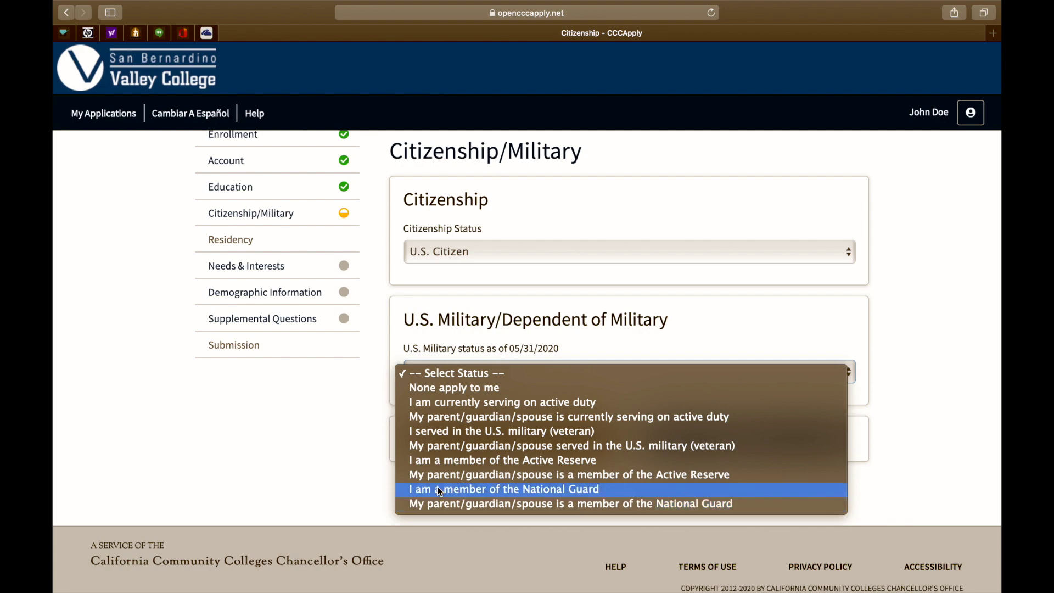
{"action": "left_click", "coordinate": [448, 390]}
{"action": "left_click", "coordinate": [685, 438]}
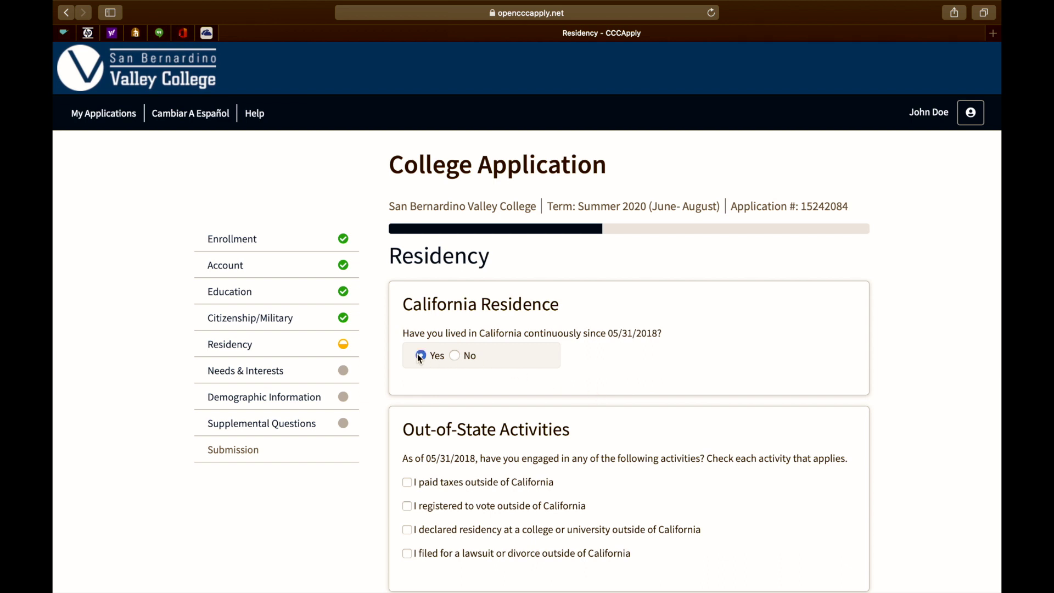
- Answer No to the homelessness question and save the residency answers
{"action": "scroll", "coordinate": [437, 405], "scroll_direction": "down", "scroll_amount": 3}
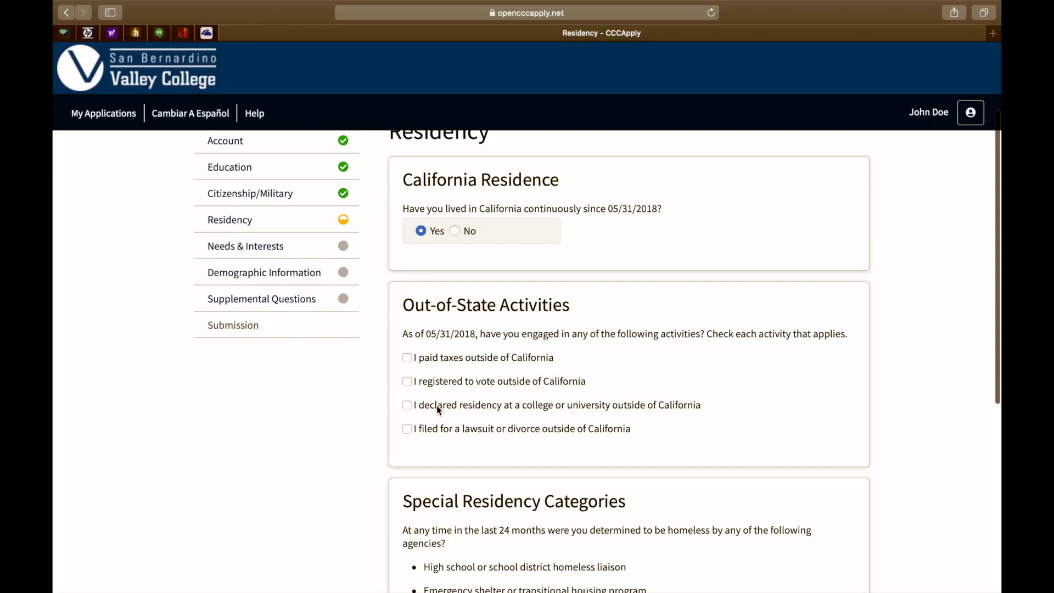
{"action": "scroll", "coordinate": [437, 405], "scroll_direction": "down", "scroll_amount": 2}
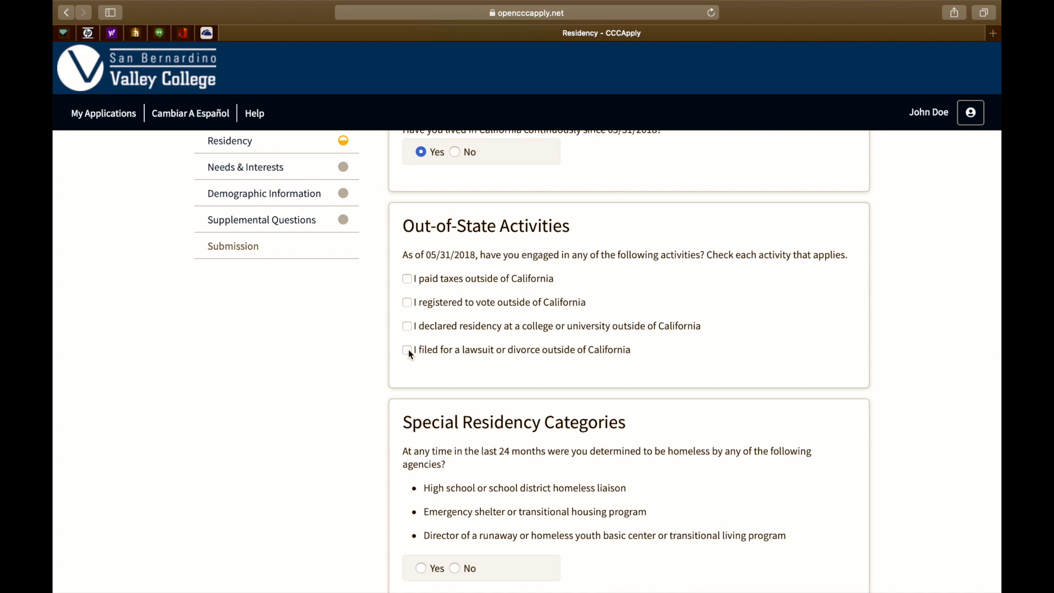
{"action": "scroll", "coordinate": [411, 354], "scroll_direction": "down", "scroll_amount": 3}
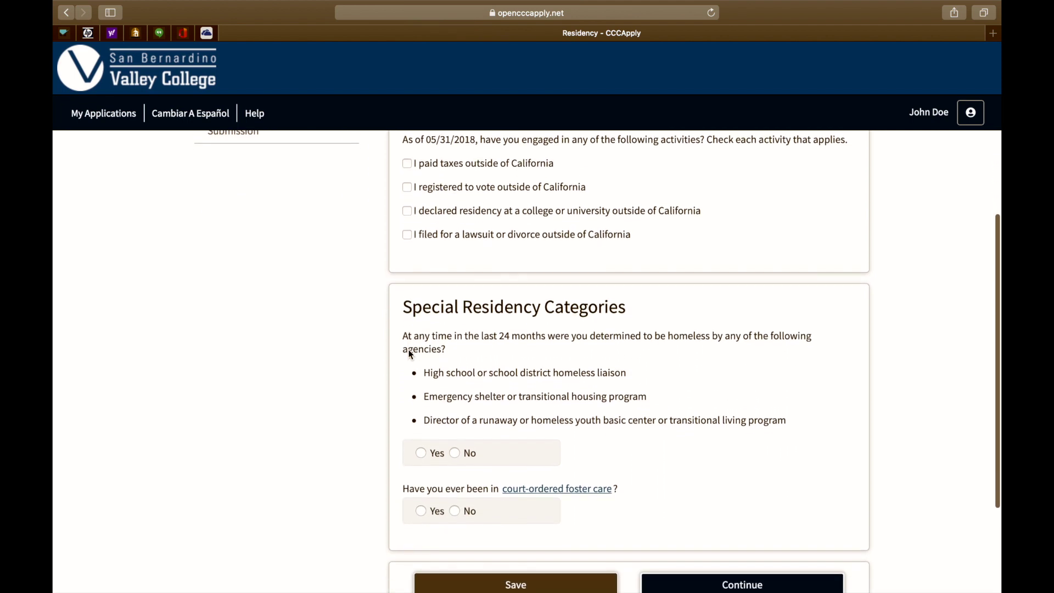
{"action": "scroll", "coordinate": [410, 349], "scroll_direction": "down", "scroll_amount": 1}
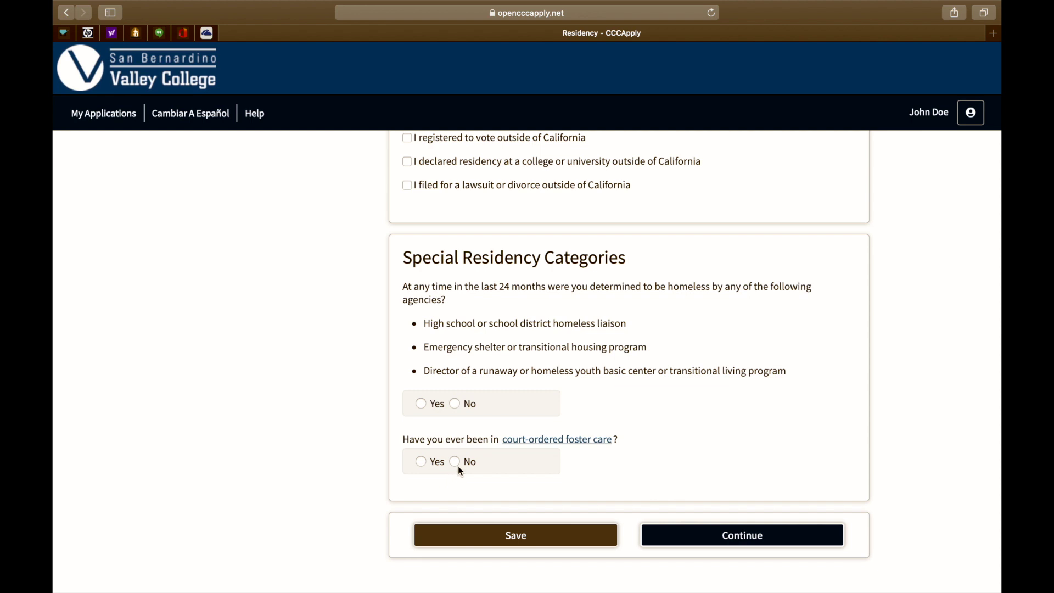
{"action": "left_click", "coordinate": [455, 404]}
{"action": "left_click", "coordinate": [679, 539]}
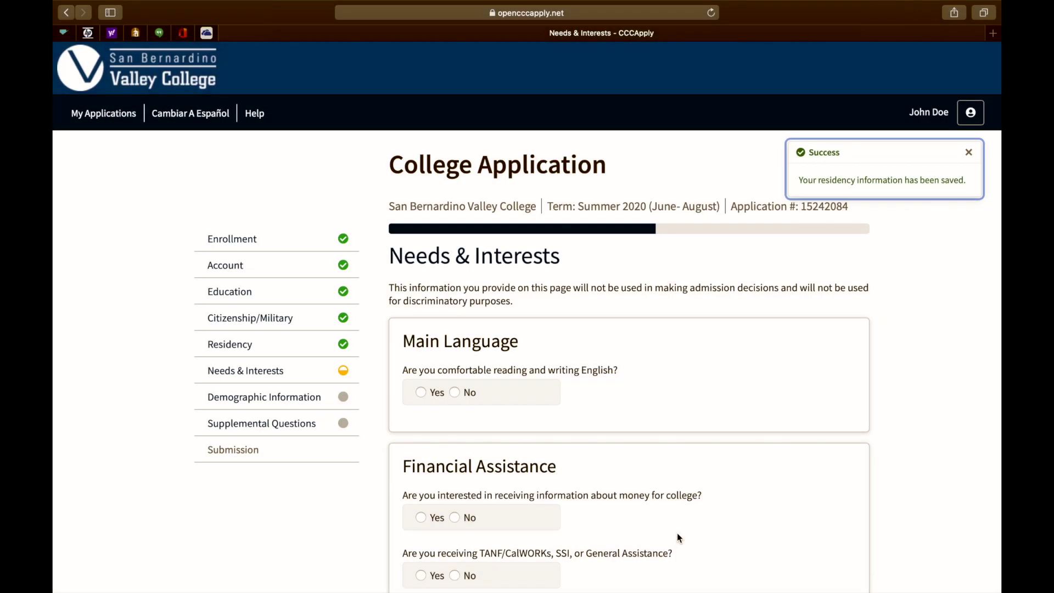
- Answer Yes to college-money information and No to receiving TANF
{"action": "scroll", "coordinate": [678, 534], "scroll_direction": "down", "scroll_amount": 3}
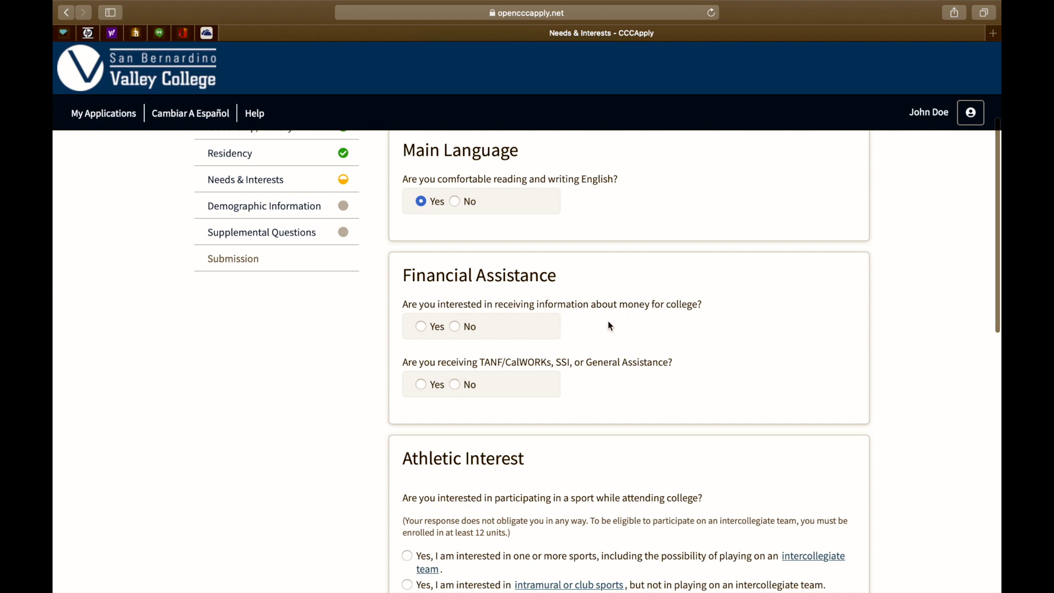
{"action": "left_click", "coordinate": [421, 327]}
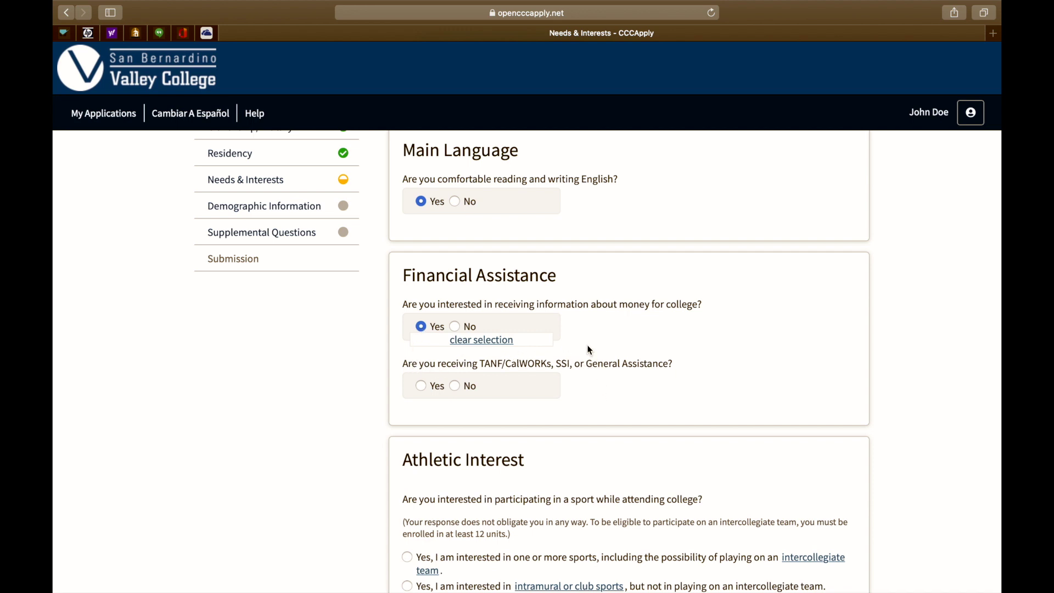
{"action": "left_click", "coordinate": [455, 387]}
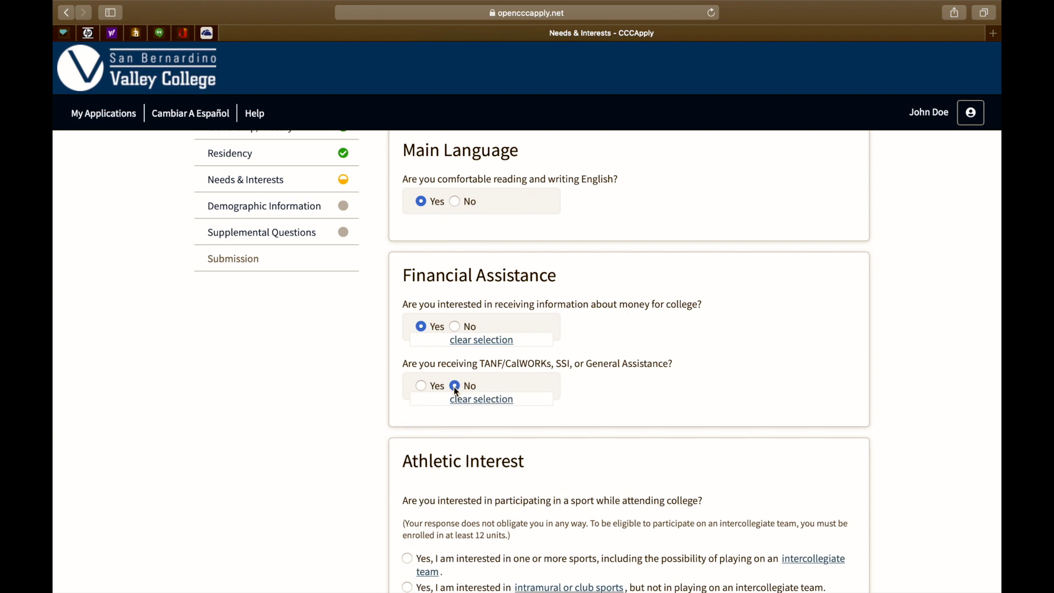
- Mark interest in personal counseling, employment assistance and online classes
{"action": "scroll", "coordinate": [432, 416], "scroll_direction": "down", "scroll_amount": 3}
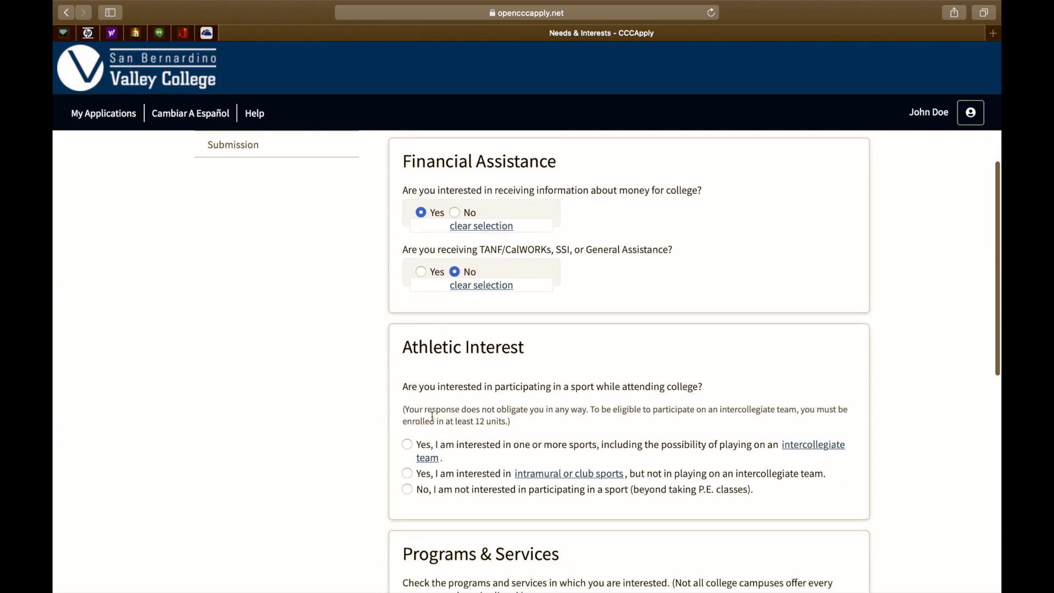
{"action": "scroll", "coordinate": [432, 416], "scroll_direction": "down", "scroll_amount": 3}
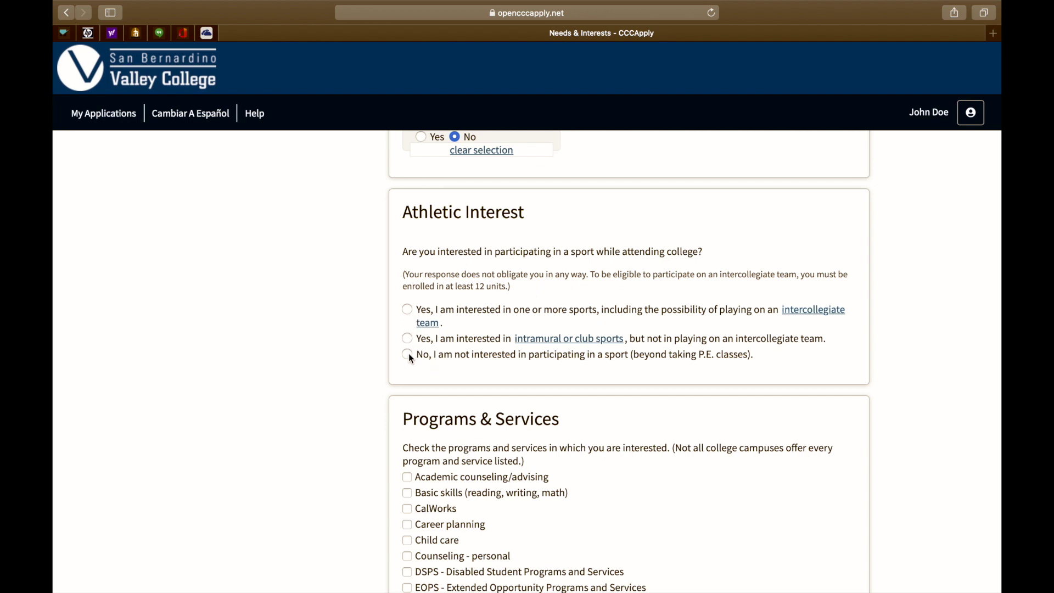
{"action": "scroll", "coordinate": [411, 357], "scroll_direction": "down", "scroll_amount": 6}
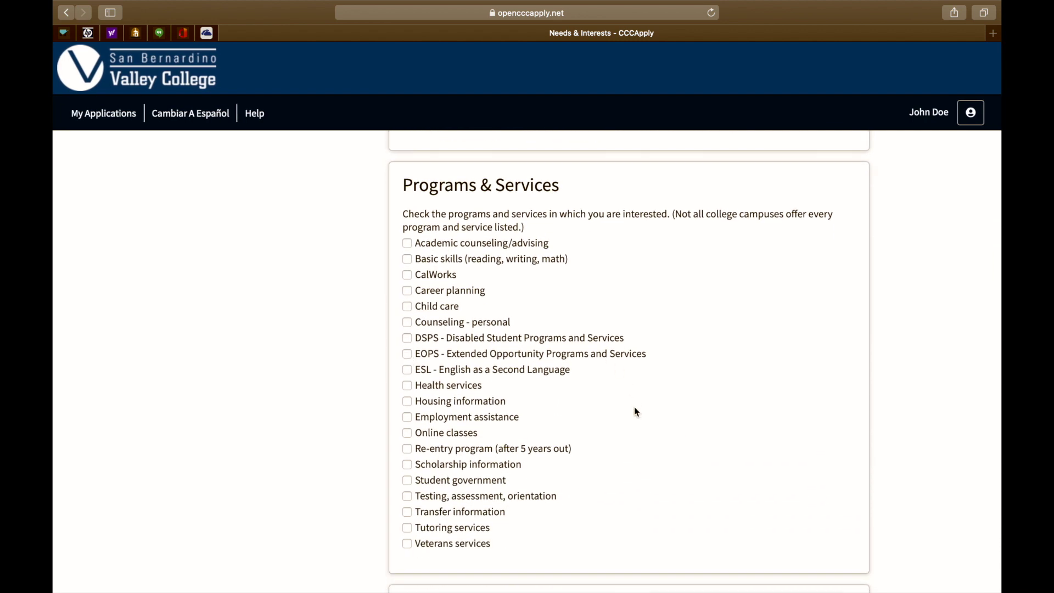
{"action": "scroll", "coordinate": [636, 410], "scroll_direction": "down", "scroll_amount": 2}
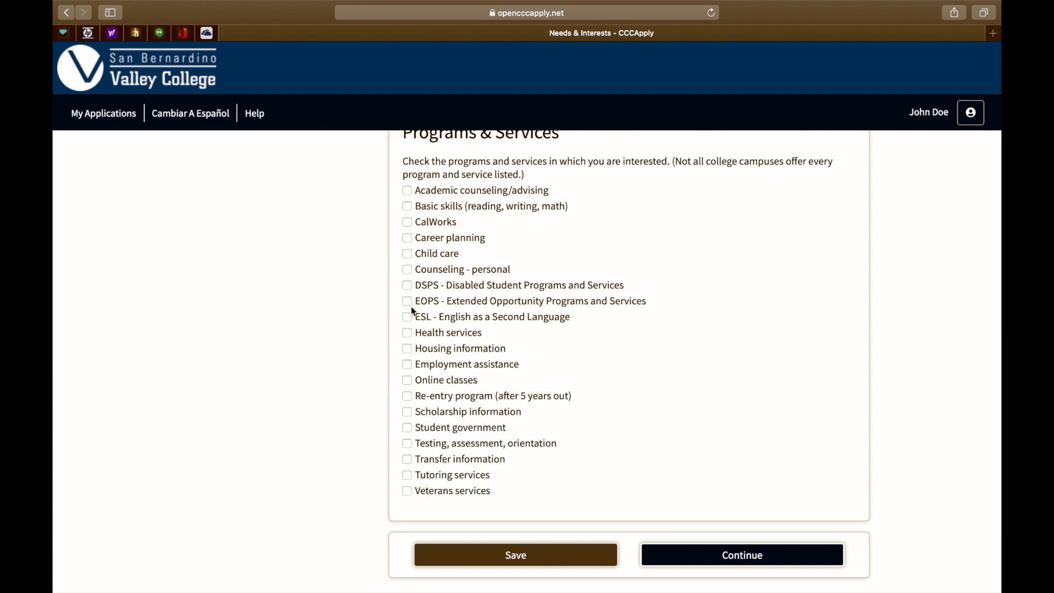
{"action": "left_click", "coordinate": [408, 270]}
{"action": "left_click", "coordinate": [408, 365]}
{"action": "left_click", "coordinate": [407, 381]}
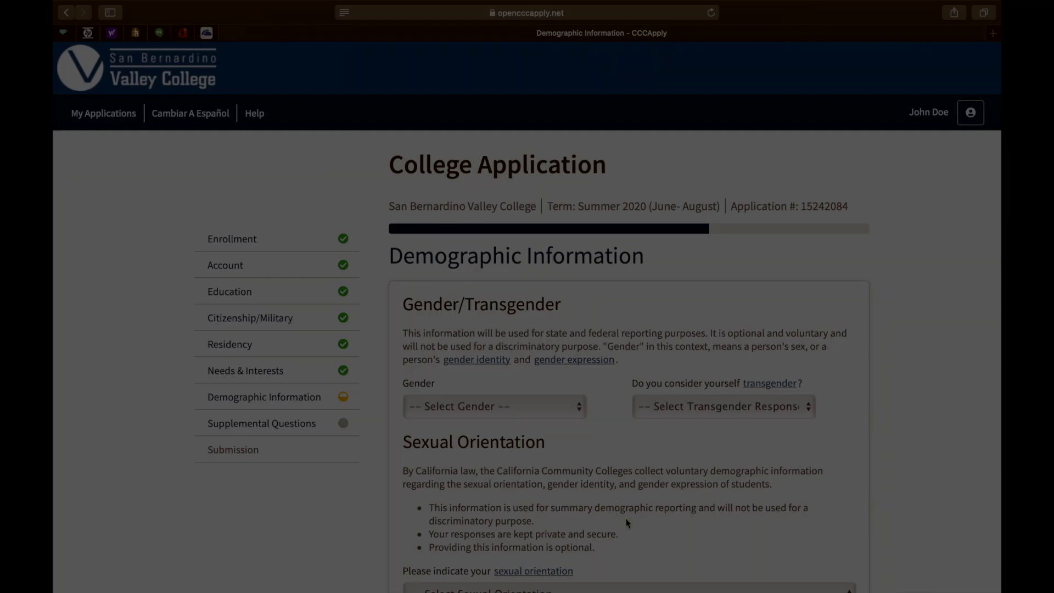
{"action": "scroll", "coordinate": [627, 523], "scroll_direction": "down", "scroll_amount": 3}
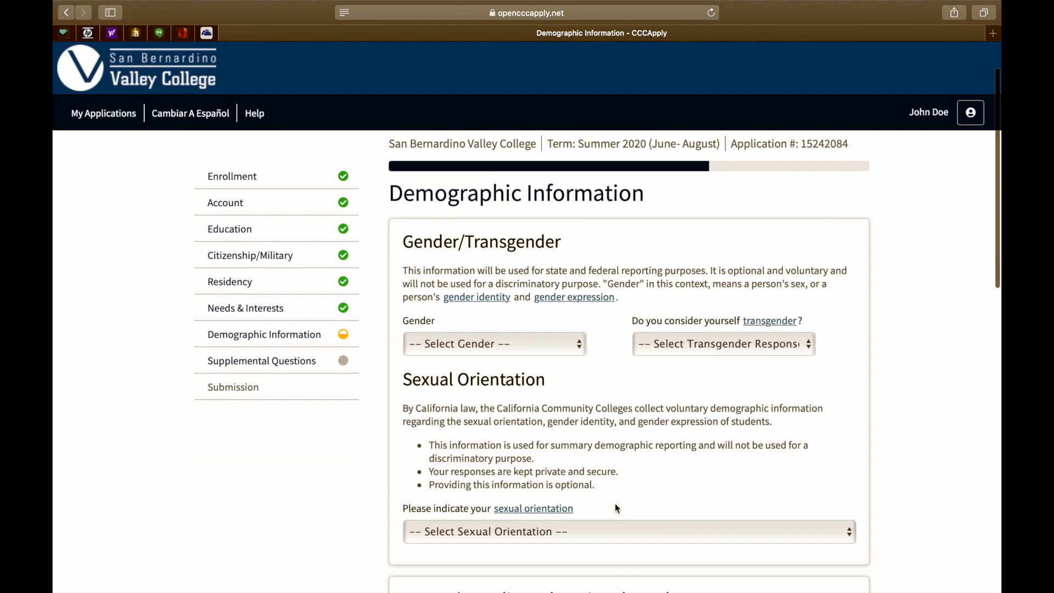
- Set gender to Male, transgender to No, and sexual orientation to Straight/Heterosexual
{"action": "left_click", "coordinate": [514, 345]}
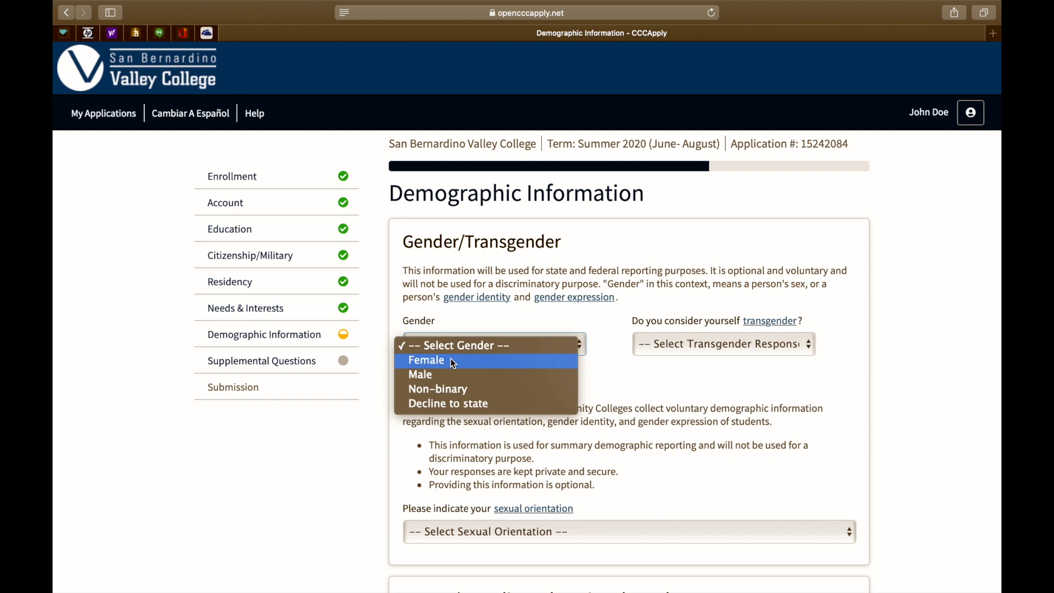
{"action": "left_click", "coordinate": [432, 375]}
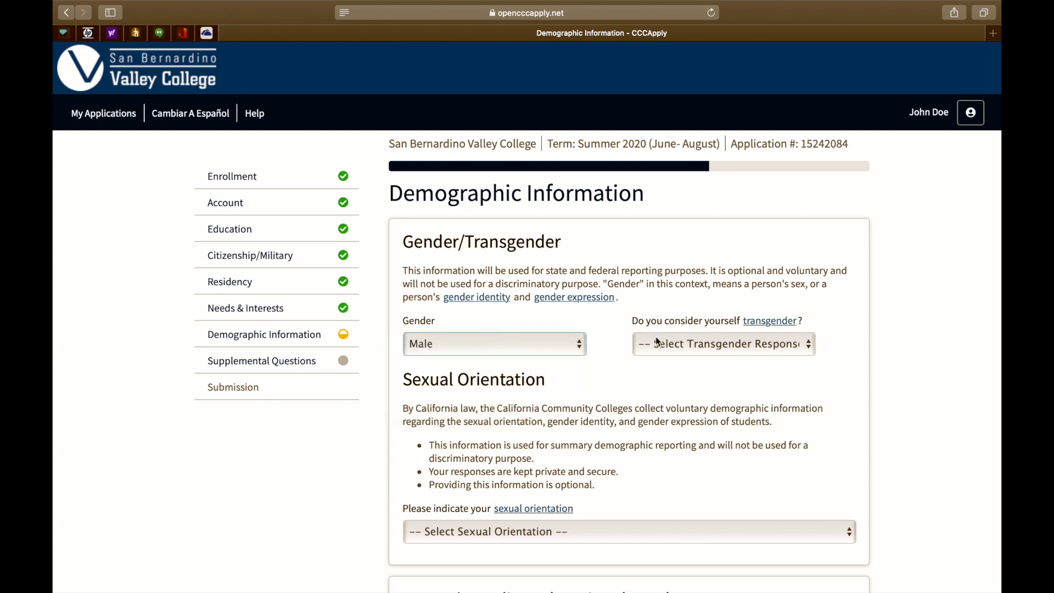
{"action": "left_click", "coordinate": [671, 345]}
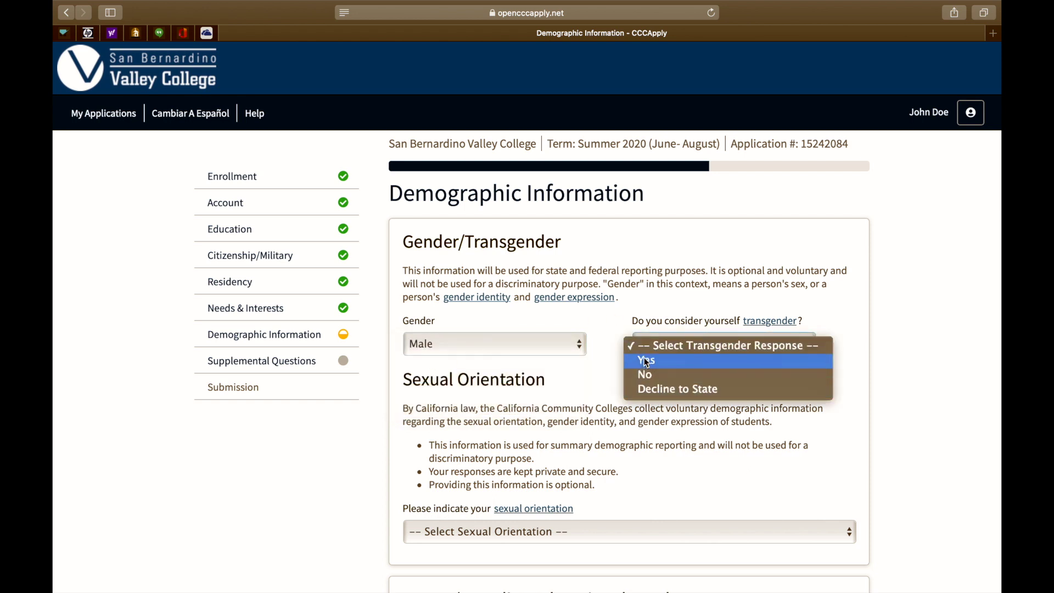
{"action": "left_click", "coordinate": [646, 376]}
{"action": "scroll", "coordinate": [642, 378], "scroll_direction": "down", "scroll_amount": 5}
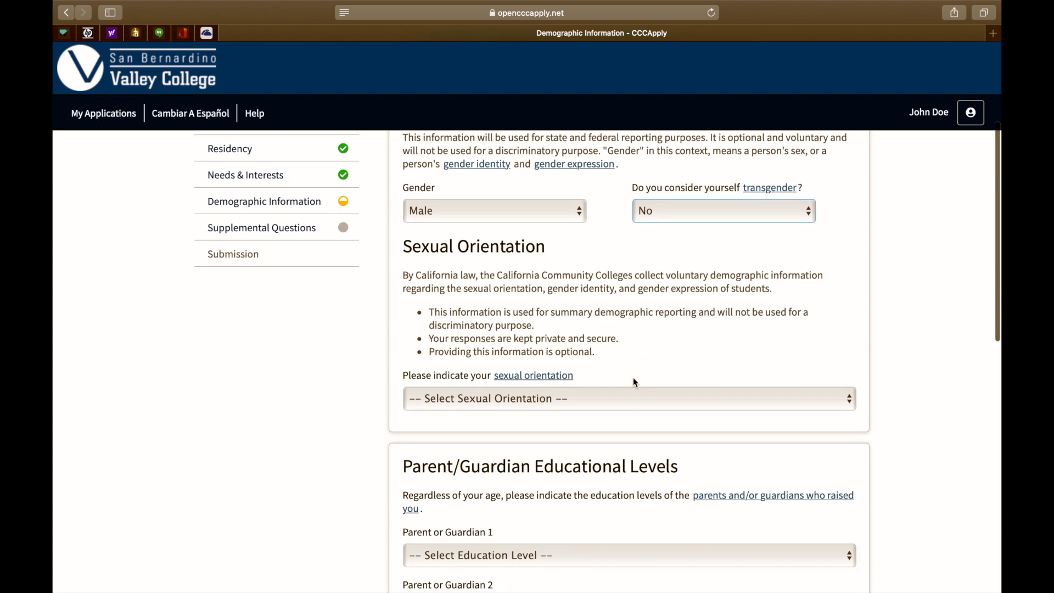
{"action": "left_click", "coordinate": [606, 401]}
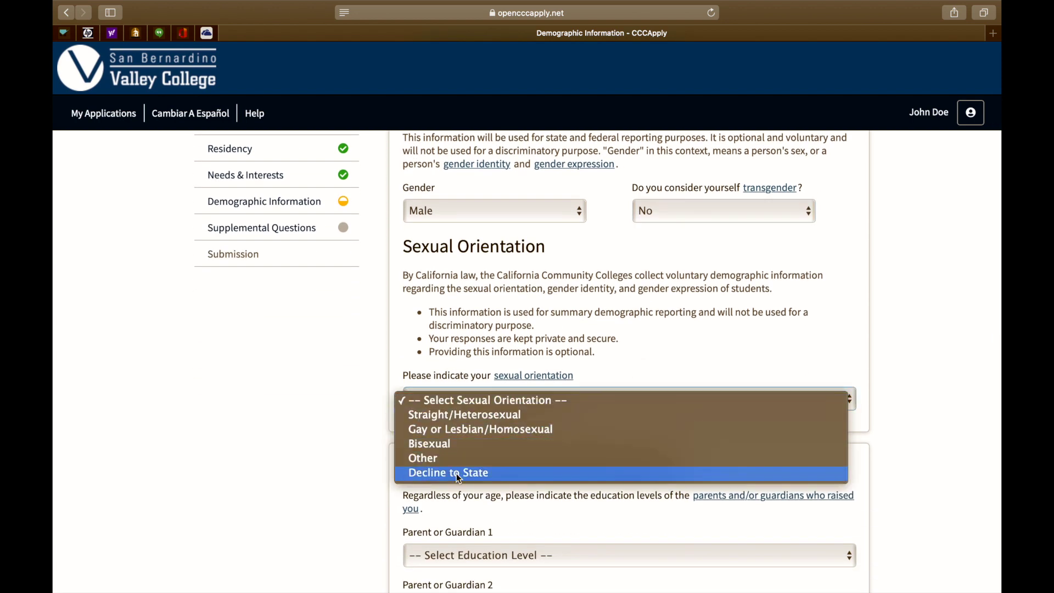
{"action": "left_click", "coordinate": [427, 415]}
- Set Parent/Guardian 1 education to some college, no degree, and Guardian 2 to Unknown
{"action": "scroll", "coordinate": [428, 413], "scroll_direction": "down", "scroll_amount": 5}
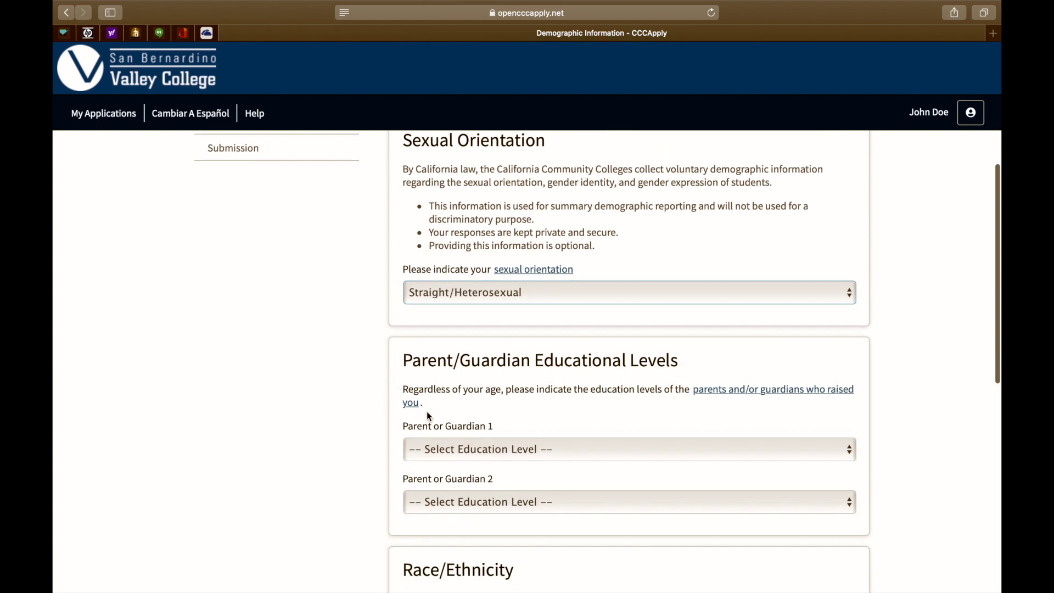
{"action": "scroll", "coordinate": [428, 415], "scroll_direction": "down", "scroll_amount": 3}
{"action": "left_click", "coordinate": [471, 310]}
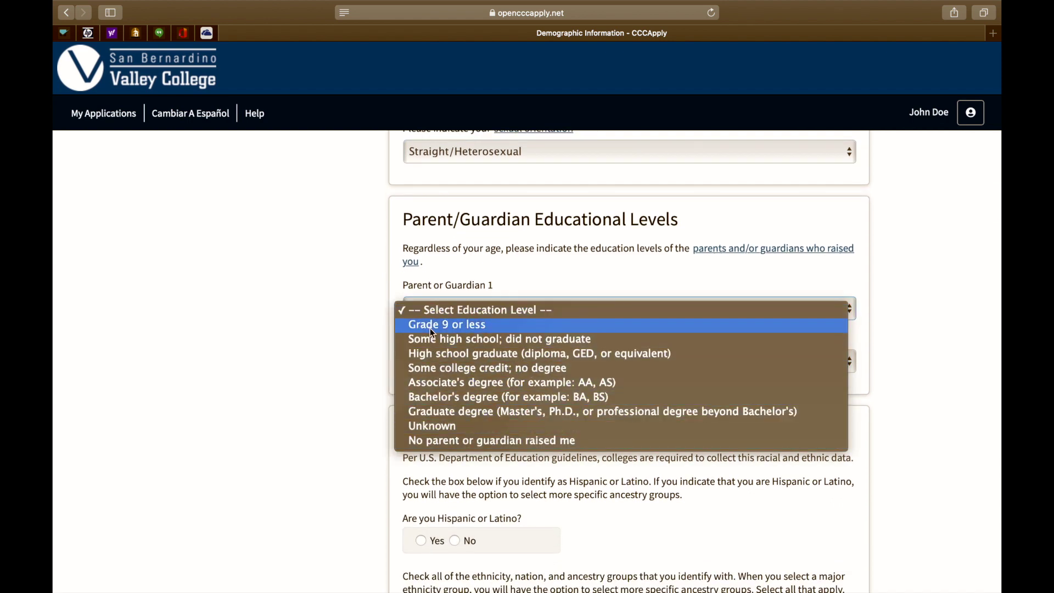
{"action": "left_click", "coordinate": [433, 368]}
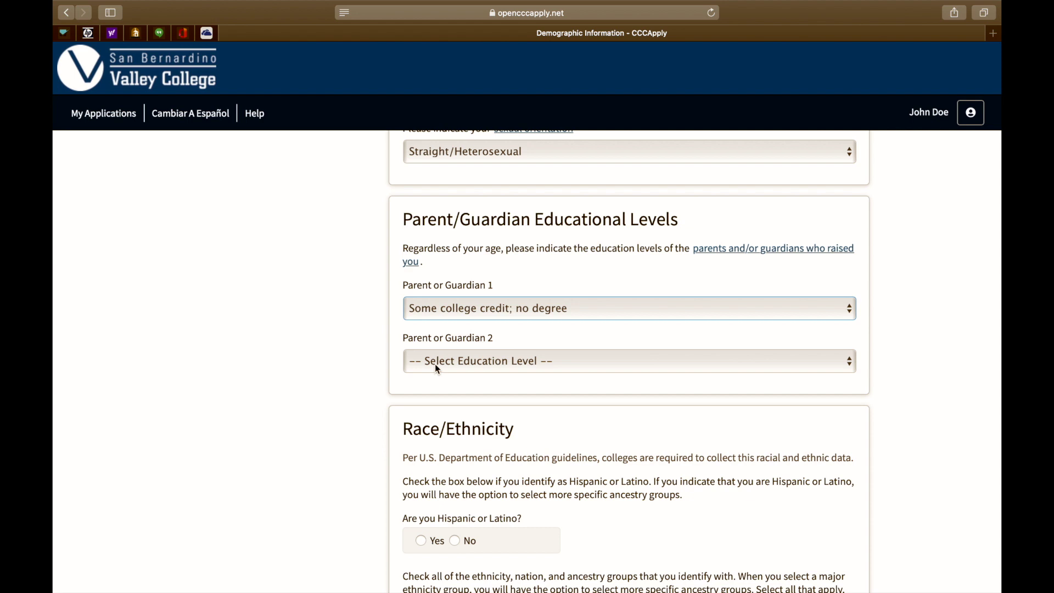
{"action": "left_click", "coordinate": [440, 362]}
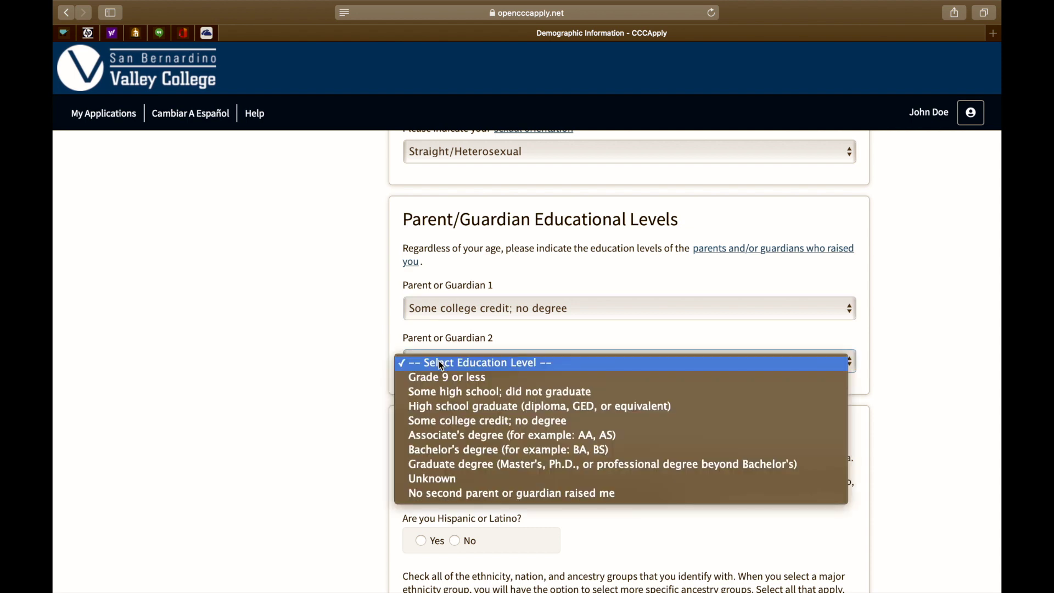
{"action": "left_click", "coordinate": [437, 476]}
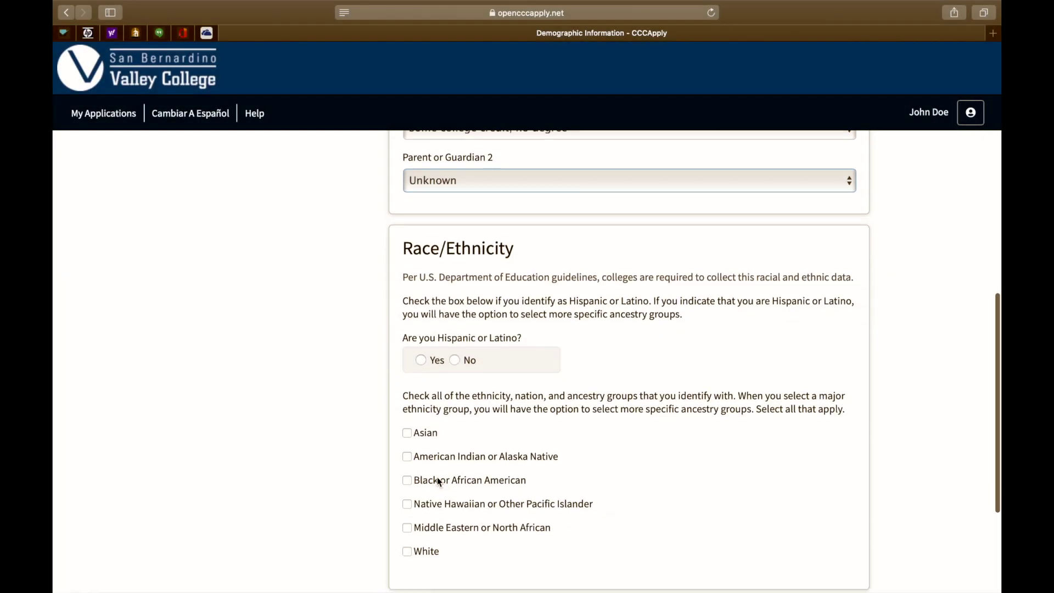
- Answer Yes to Hispanic or Latino with Mexican ancestry and save the demographics
{"action": "scroll", "coordinate": [438, 477], "scroll_direction": "down", "scroll_amount": 1}
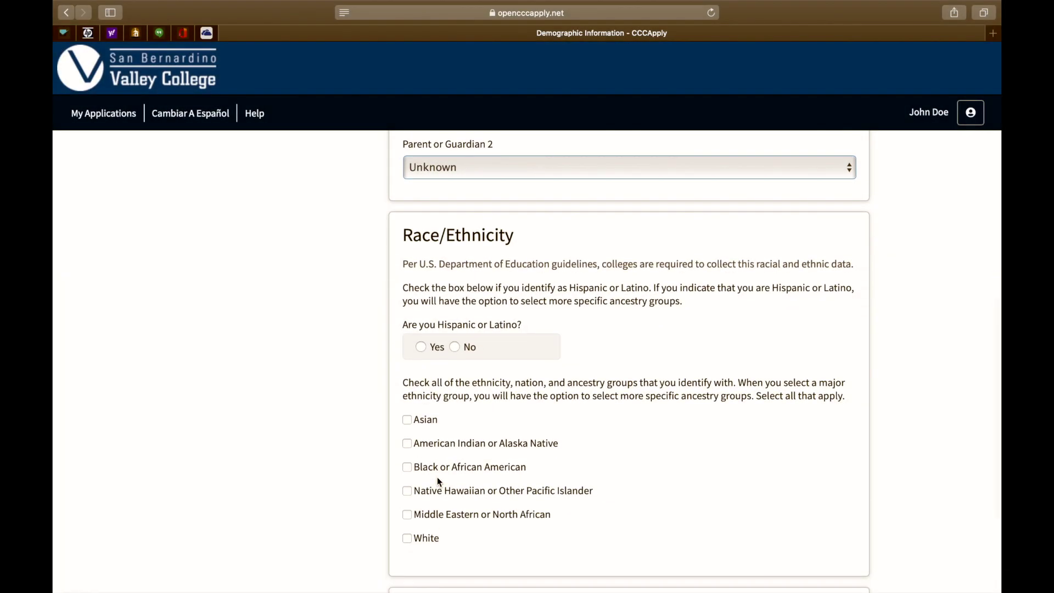
{"action": "left_click", "coordinate": [421, 347]}
{"action": "scroll", "coordinate": [400, 423], "scroll_direction": "down", "scroll_amount": 3}
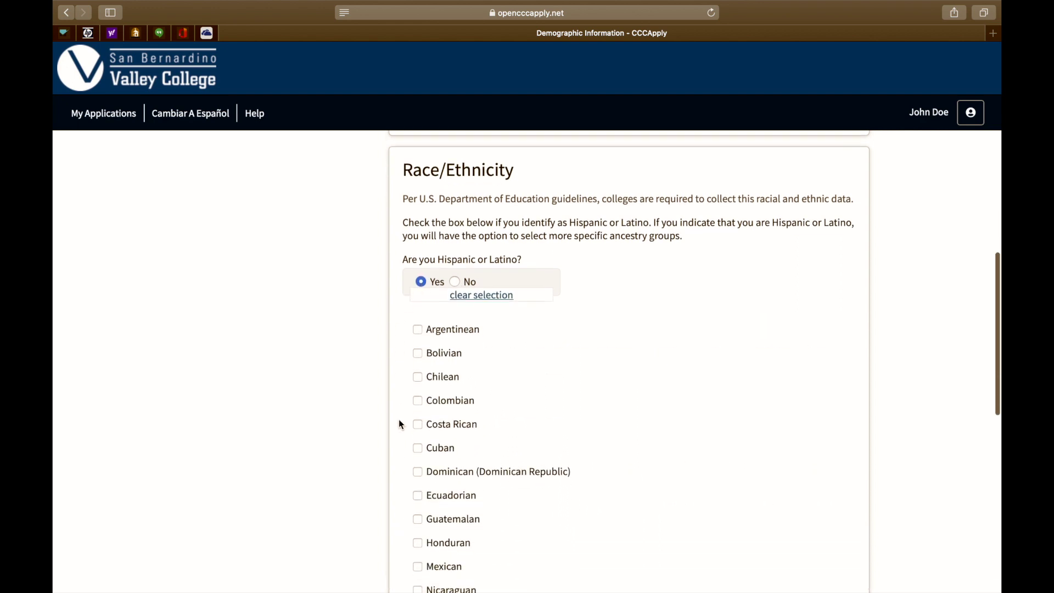
{"action": "scroll", "coordinate": [400, 423], "scroll_direction": "down", "scroll_amount": 5}
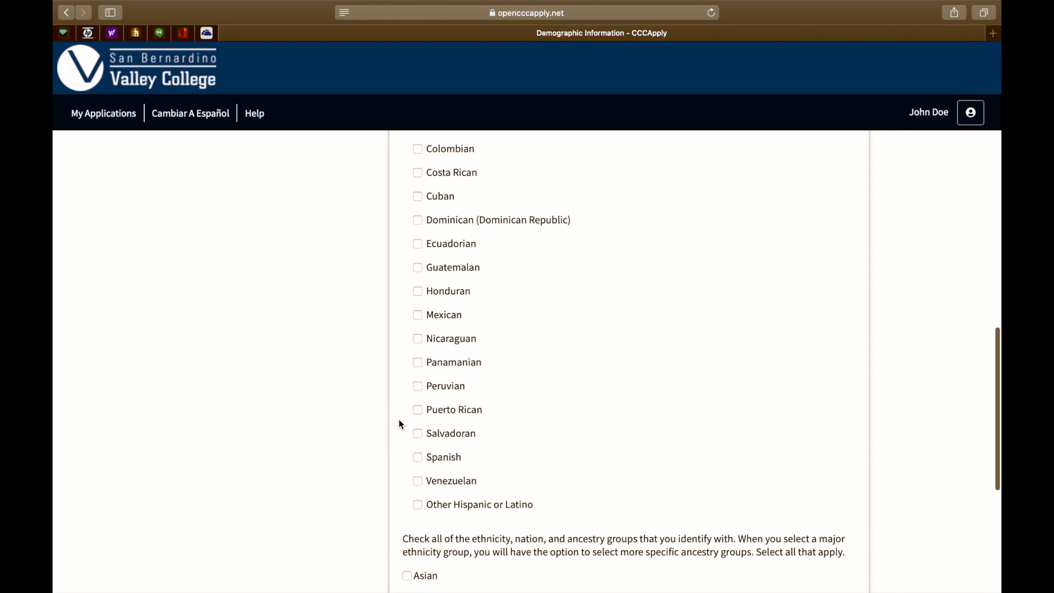
{"action": "left_click", "coordinate": [420, 316]}
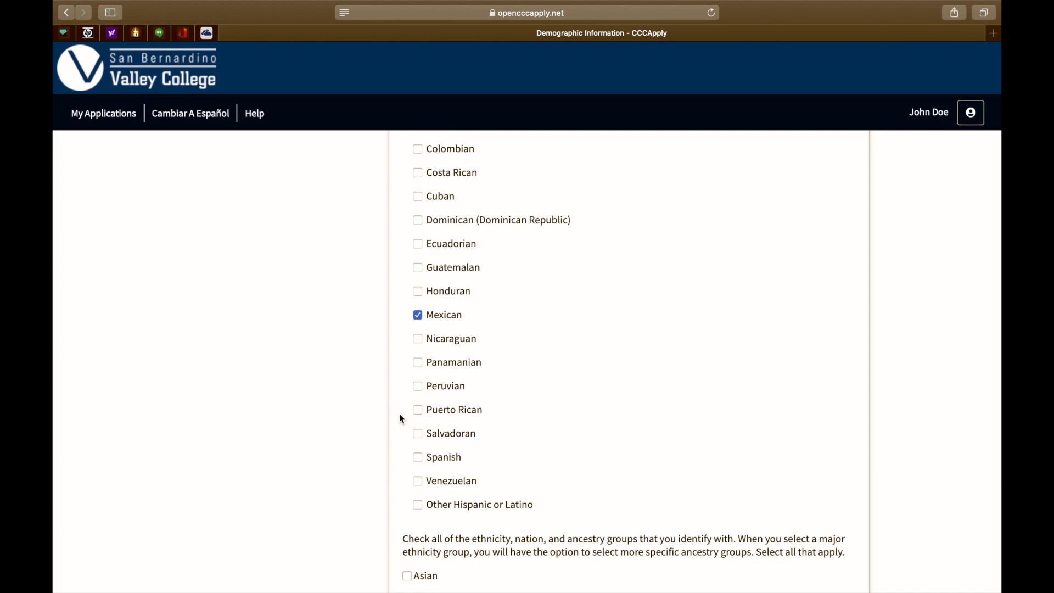
{"action": "scroll", "coordinate": [401, 417], "scroll_direction": "down", "scroll_amount": 4}
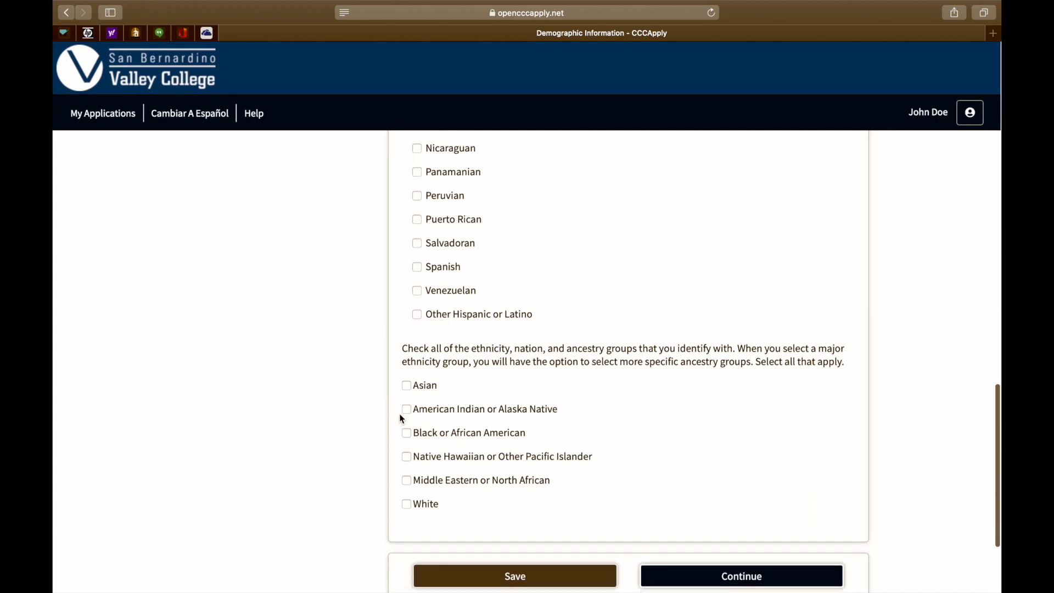
{"action": "scroll", "coordinate": [400, 419], "scroll_direction": "down", "scroll_amount": 3}
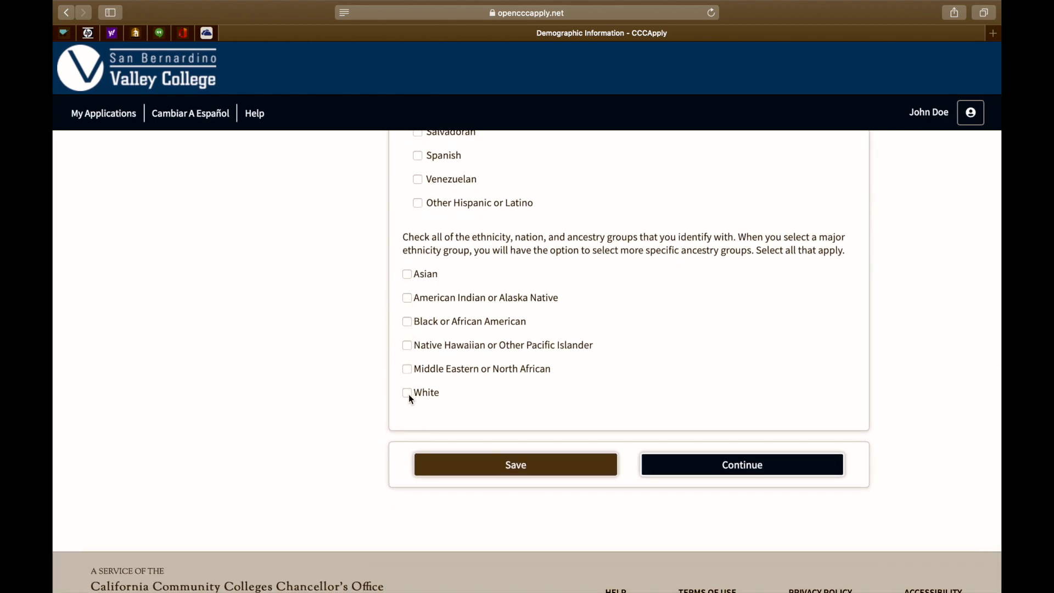
{"action": "left_click", "coordinate": [707, 465]}
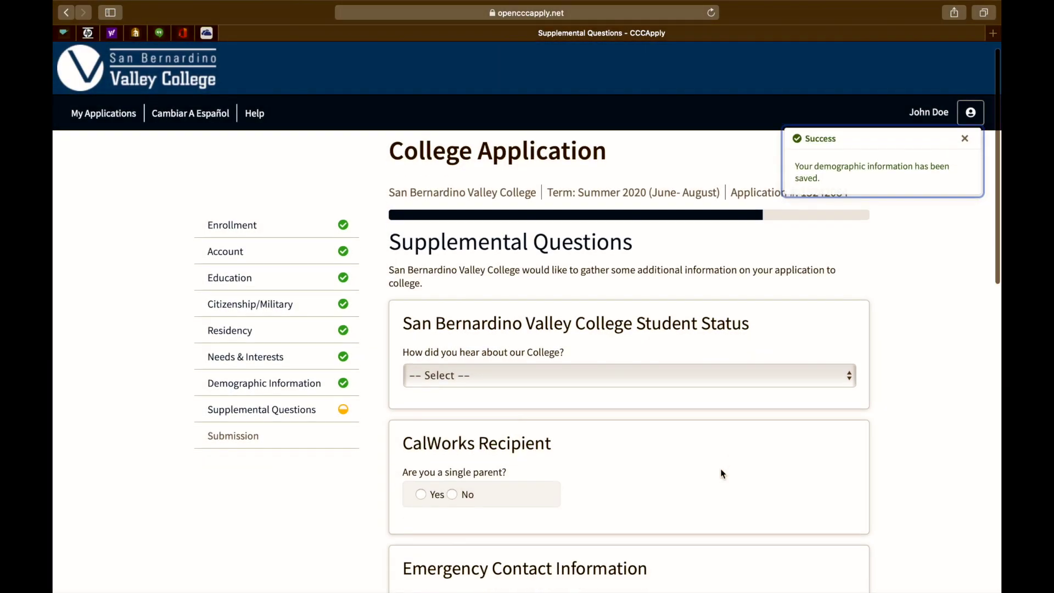
- Choose College Employee as the referral source and answer No to being a single parent
{"action": "scroll", "coordinate": [722, 473], "scroll_direction": "down", "scroll_amount": 2}
{"action": "left_click", "coordinate": [584, 312]}
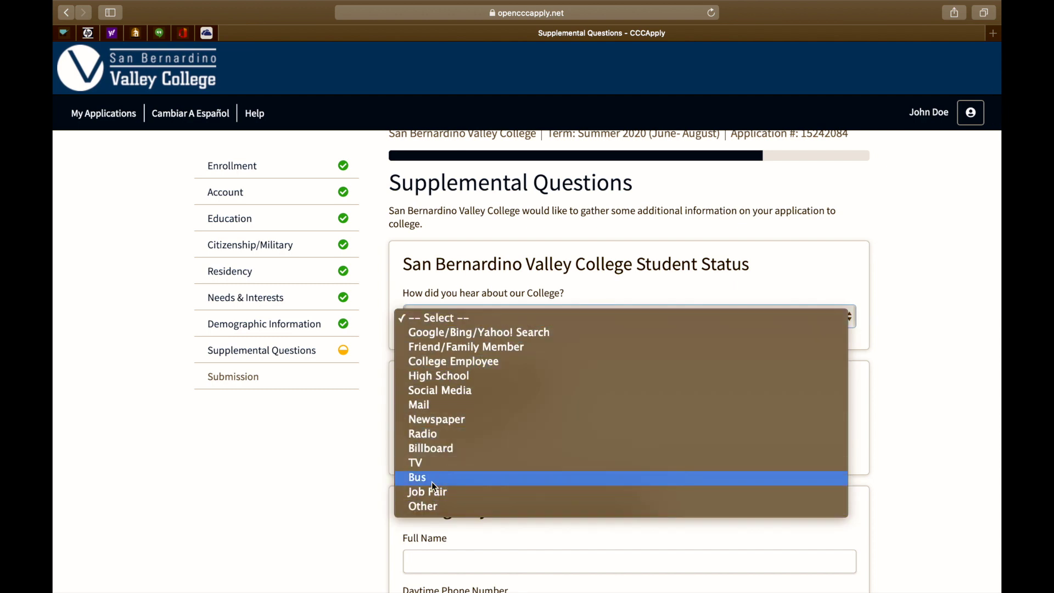
{"action": "left_click", "coordinate": [440, 360]}
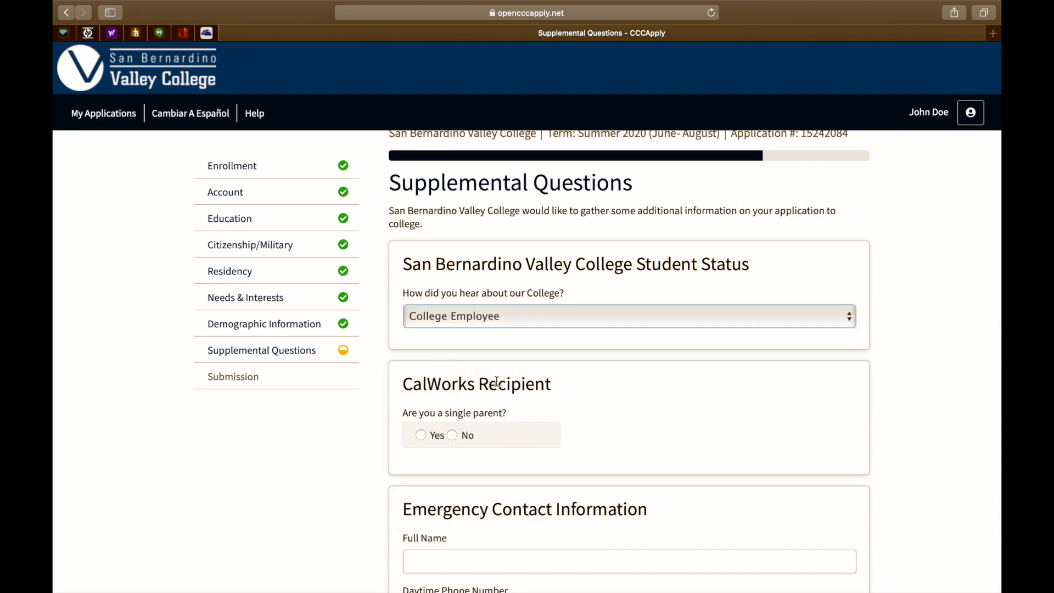
{"action": "scroll", "coordinate": [497, 361], "scroll_direction": "down", "scroll_amount": 4}
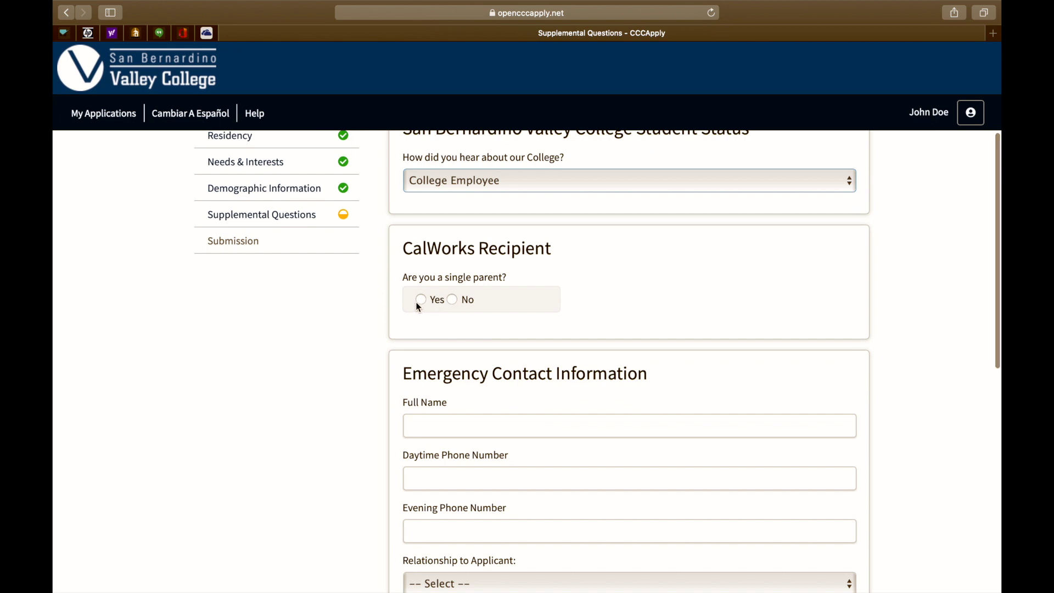
{"action": "left_click", "coordinate": [456, 301]}
{"action": "scroll", "coordinate": [475, 366], "scroll_direction": "down", "scroll_amount": 3}
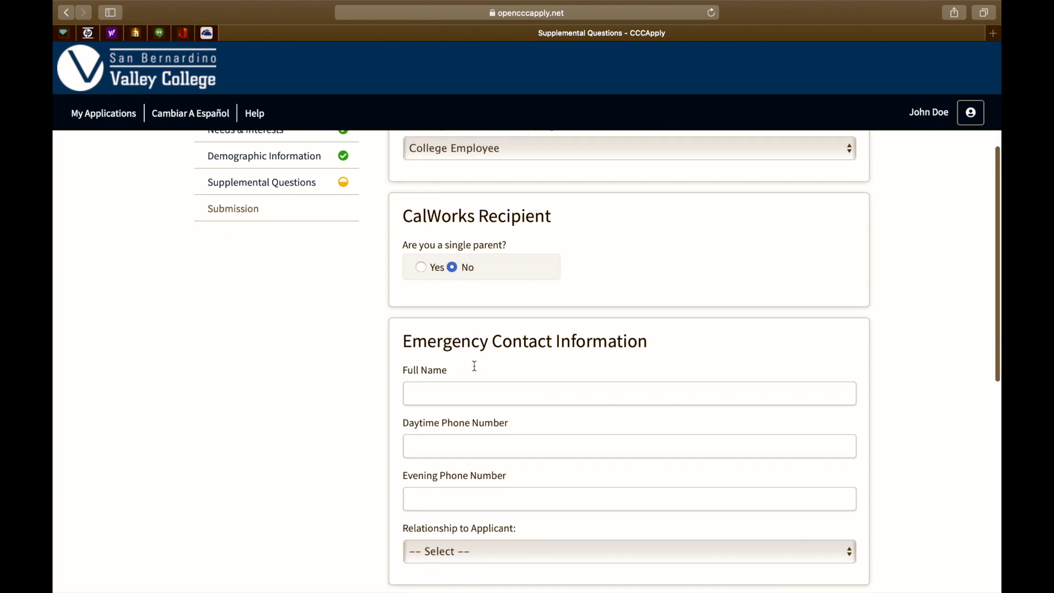
- Enter the emergency contact's full name and daytime and evening phone numbers
{"action": "left_click", "coordinate": [452, 337]}
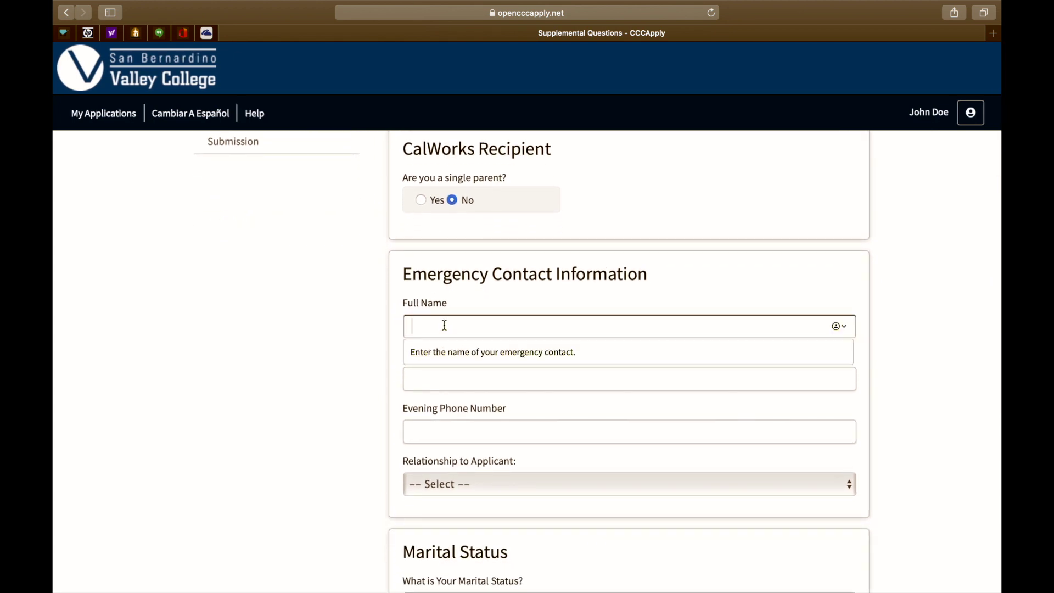
{"action": "type", "text": "John R"}
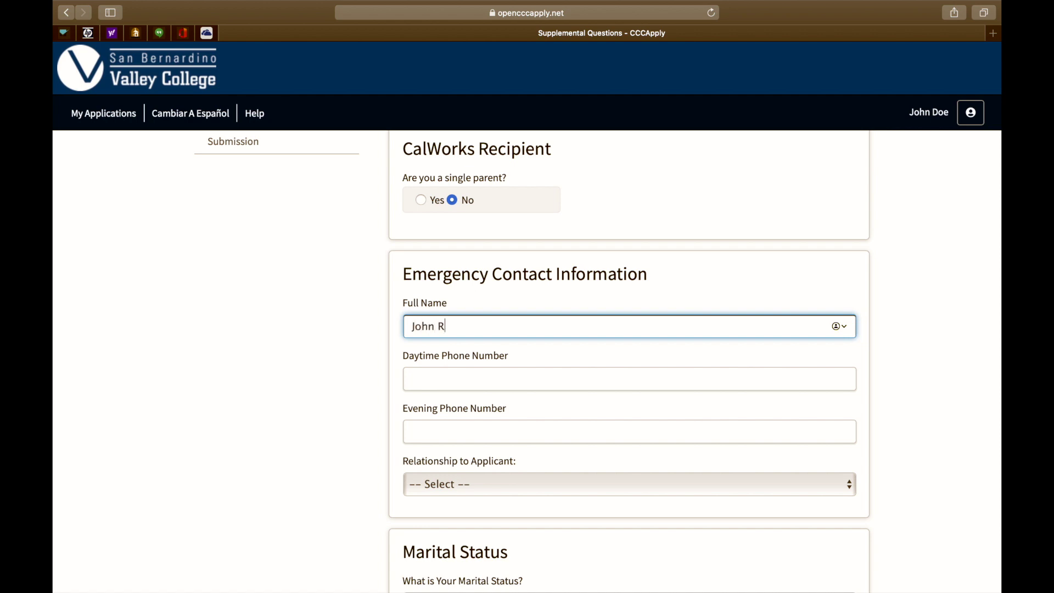
{"action": "type", "text": "oe Doe"}
{"action": "left_click", "coordinate": [447, 381]}
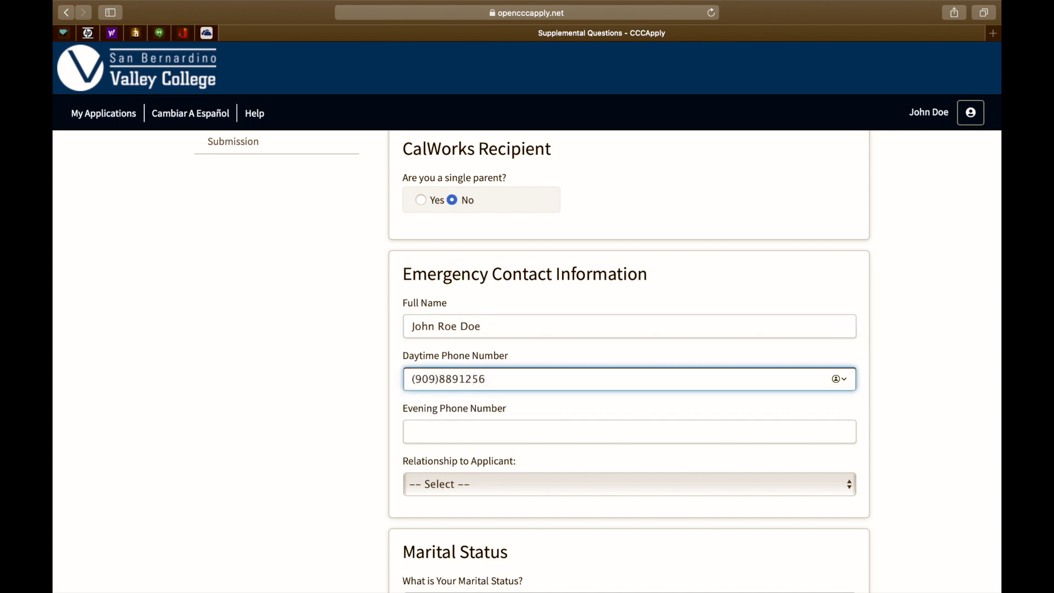
{"action": "key", "text": "Tab"}
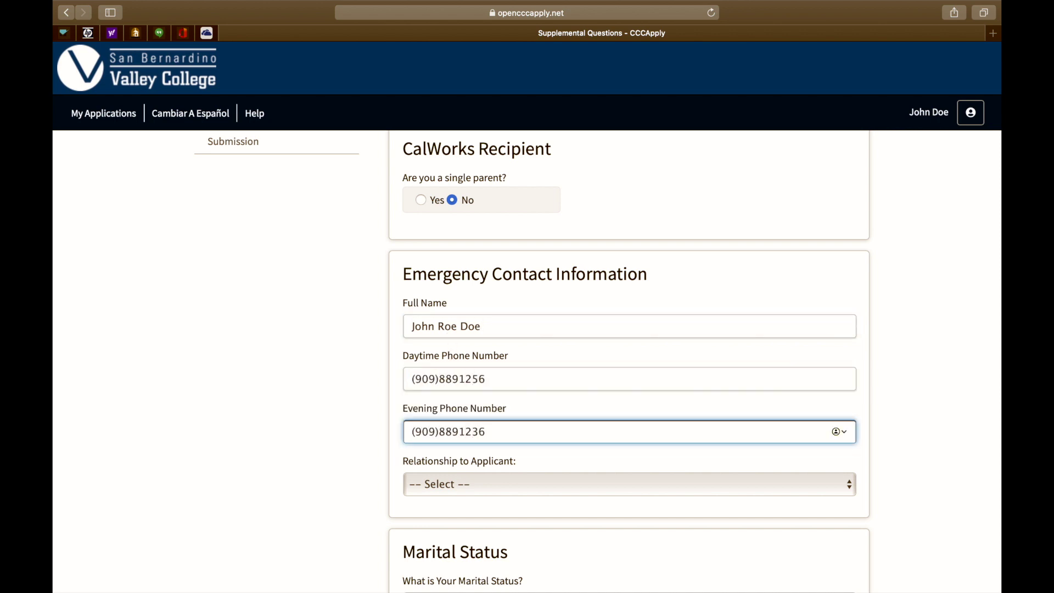
- Set relationship to Parent, marital status to Unmarried, STEM interest Yes, and continue
{"action": "scroll", "coordinate": [630, 357], "scroll_direction": "down", "scroll_amount": 4}
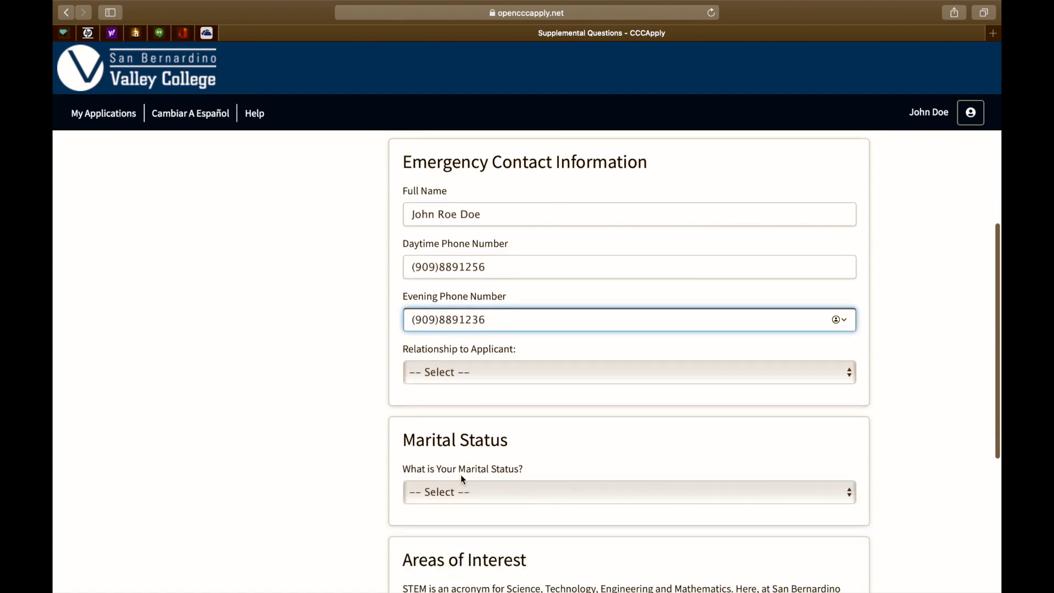
{"action": "left_click", "coordinate": [439, 374]}
{"action": "left_click", "coordinate": [421, 390]}
{"action": "scroll", "coordinate": [422, 391], "scroll_direction": "down", "scroll_amount": 4}
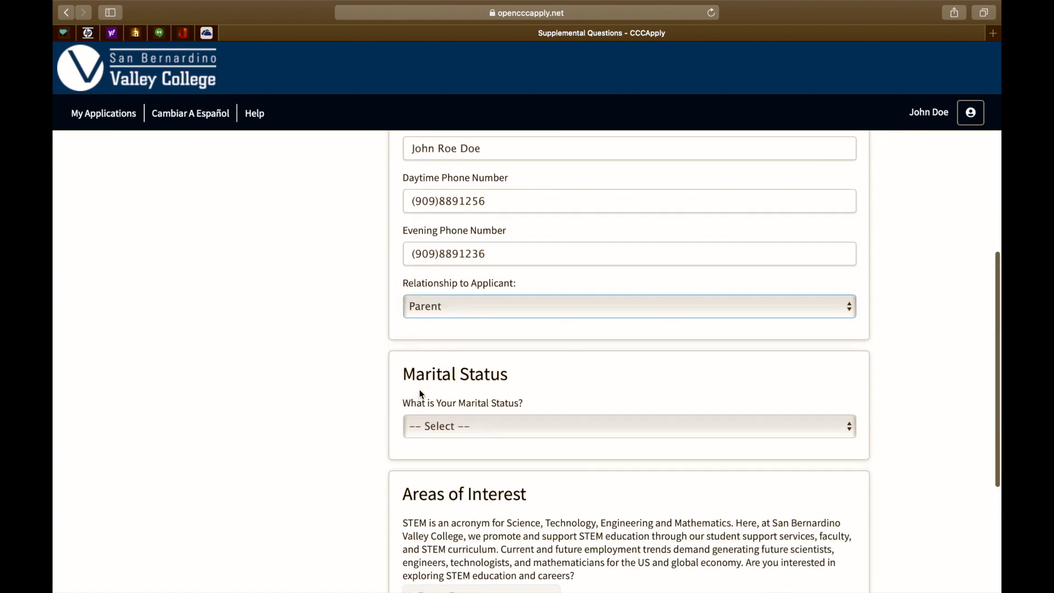
{"action": "left_click", "coordinate": [436, 379]}
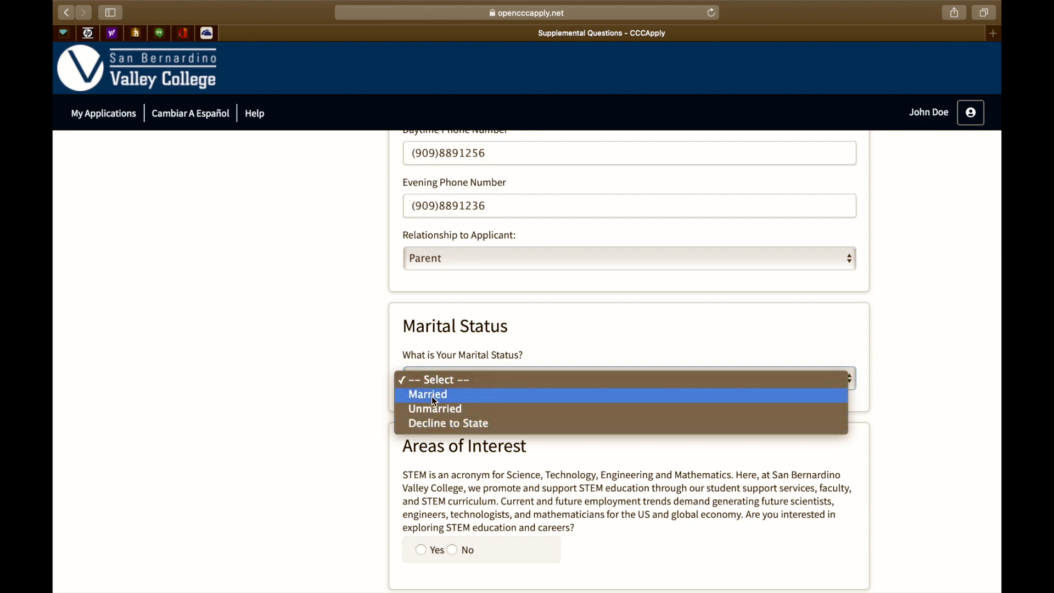
{"action": "left_click", "coordinate": [435, 410]}
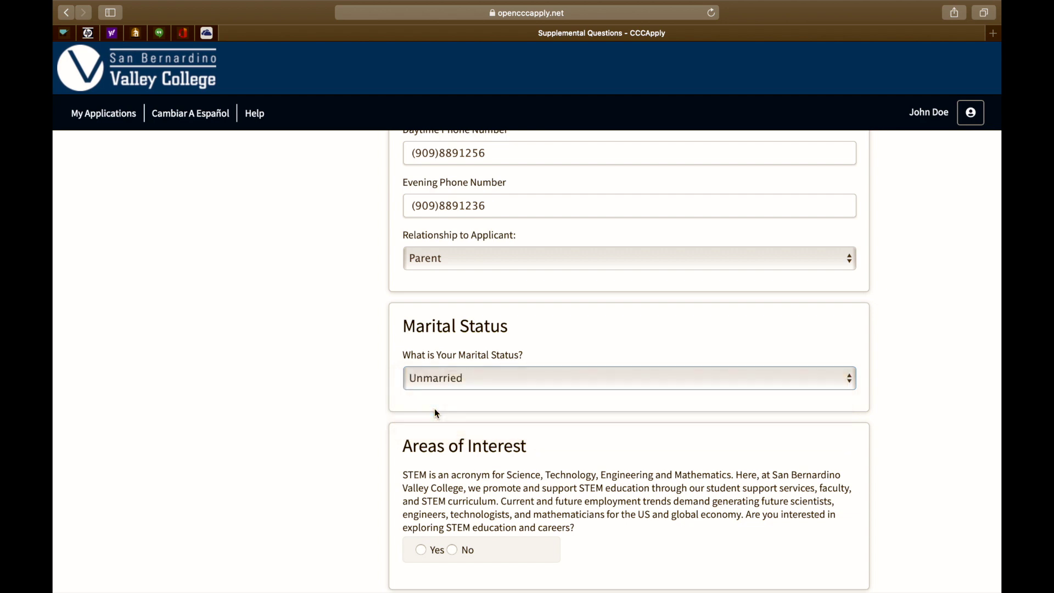
{"action": "scroll", "coordinate": [435, 409], "scroll_direction": "down", "scroll_amount": 4}
{"action": "scroll", "coordinate": [434, 408], "scroll_direction": "down", "scroll_amount": 1}
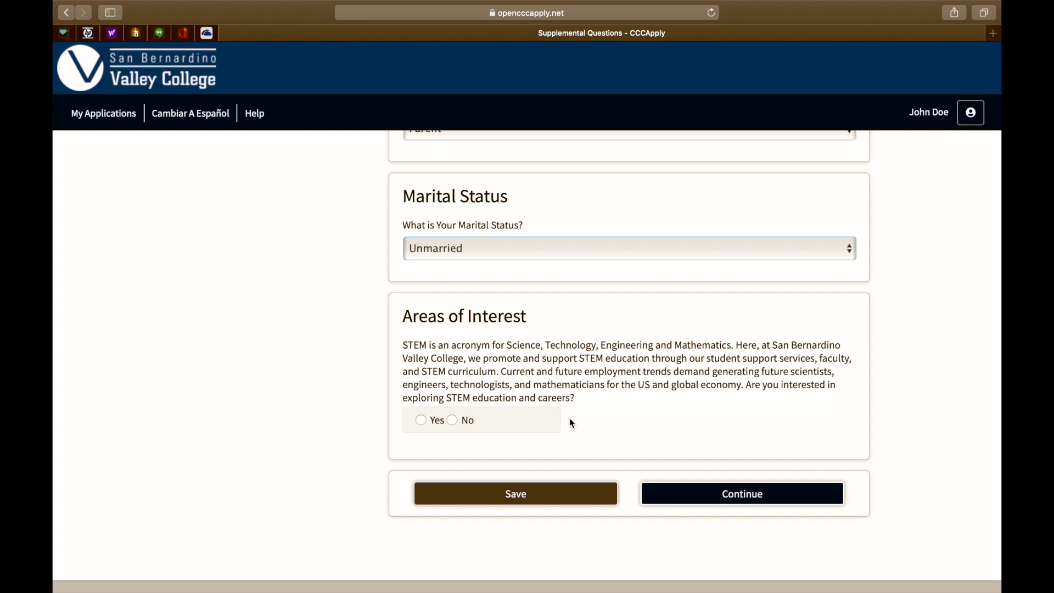
{"action": "left_click", "coordinate": [421, 421]}
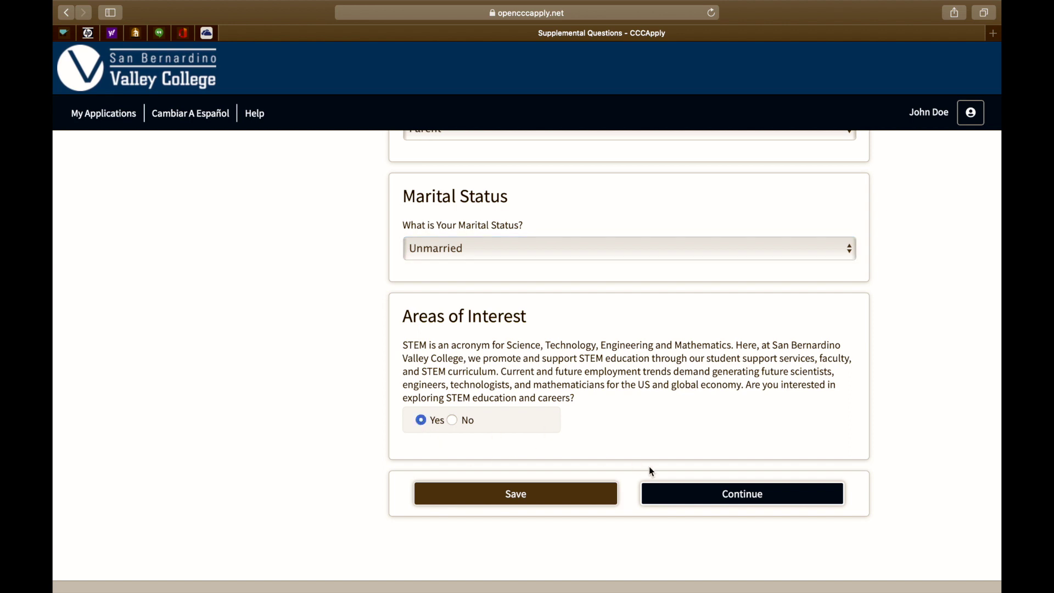
{"action": "left_click", "coordinate": [706, 494]}
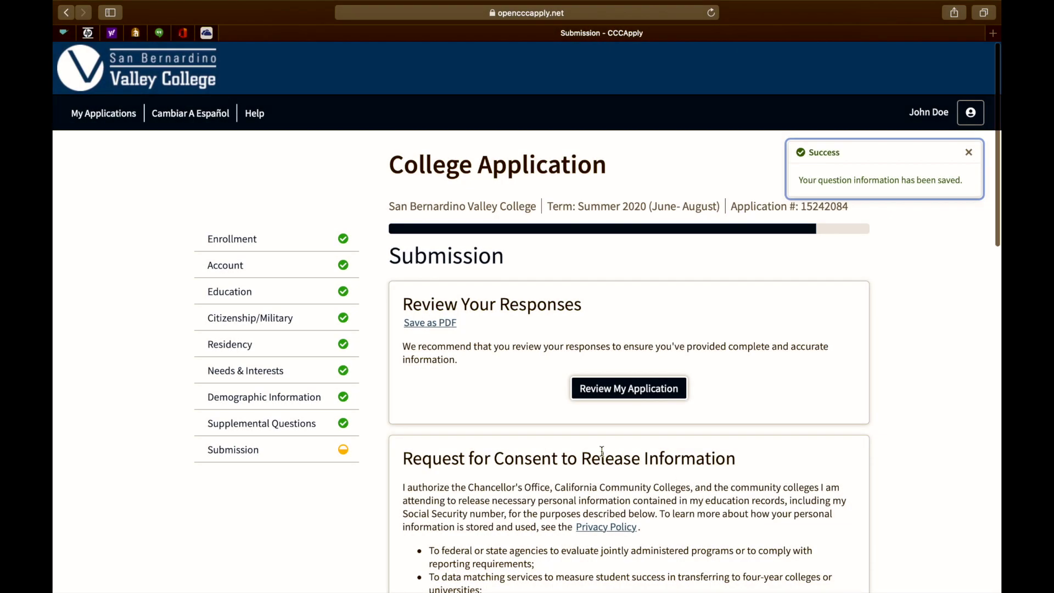
- Agree to the first declaration on the Submission page
{"action": "scroll", "coordinate": [602, 450], "scroll_direction": "down", "scroll_amount": 1}
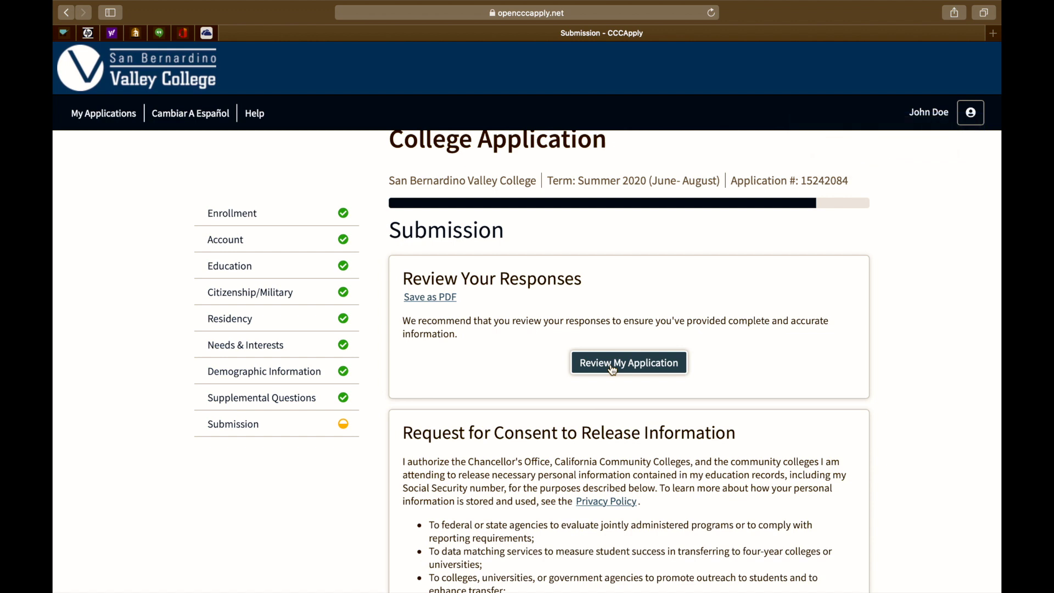
{"action": "scroll", "coordinate": [613, 369], "scroll_direction": "down", "scroll_amount": 6}
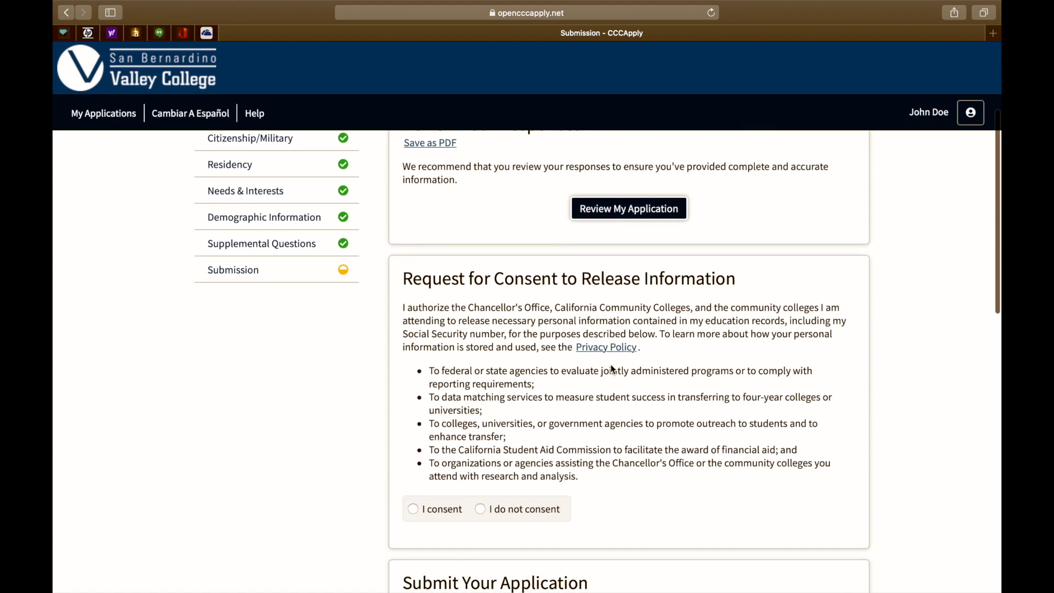
{"action": "scroll", "coordinate": [612, 369], "scroll_direction": "down", "scroll_amount": 4}
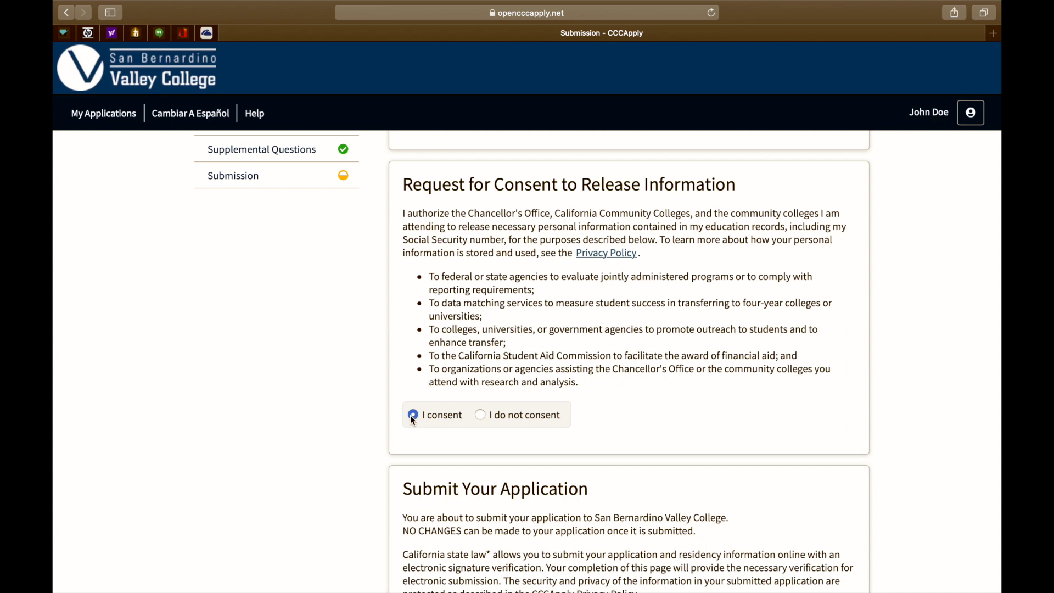
{"action": "scroll", "coordinate": [410, 415], "scroll_direction": "down", "scroll_amount": 4}
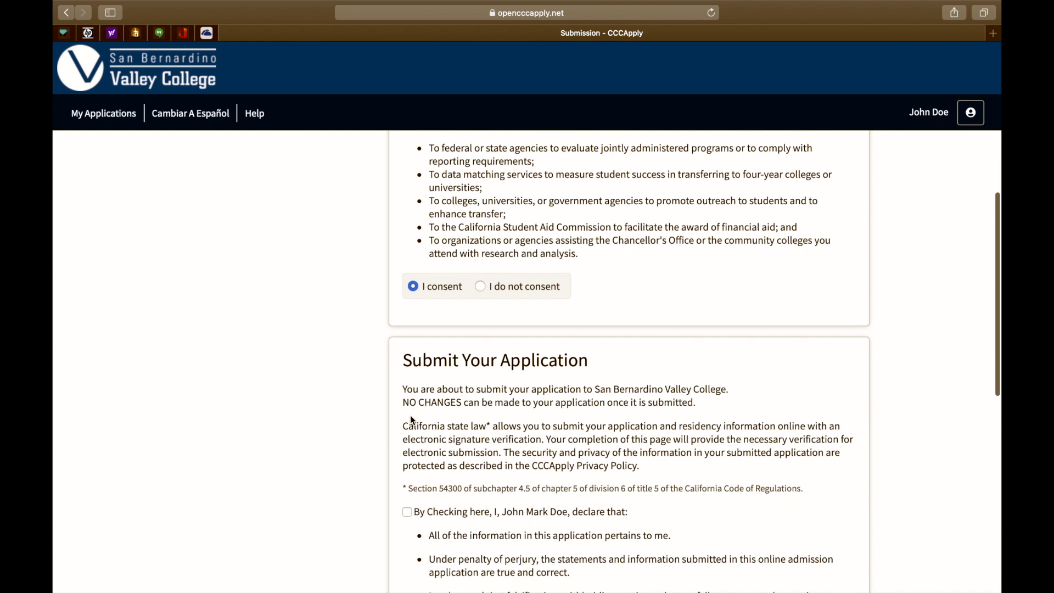
{"action": "scroll", "coordinate": [411, 416], "scroll_direction": "down", "scroll_amount": 3}
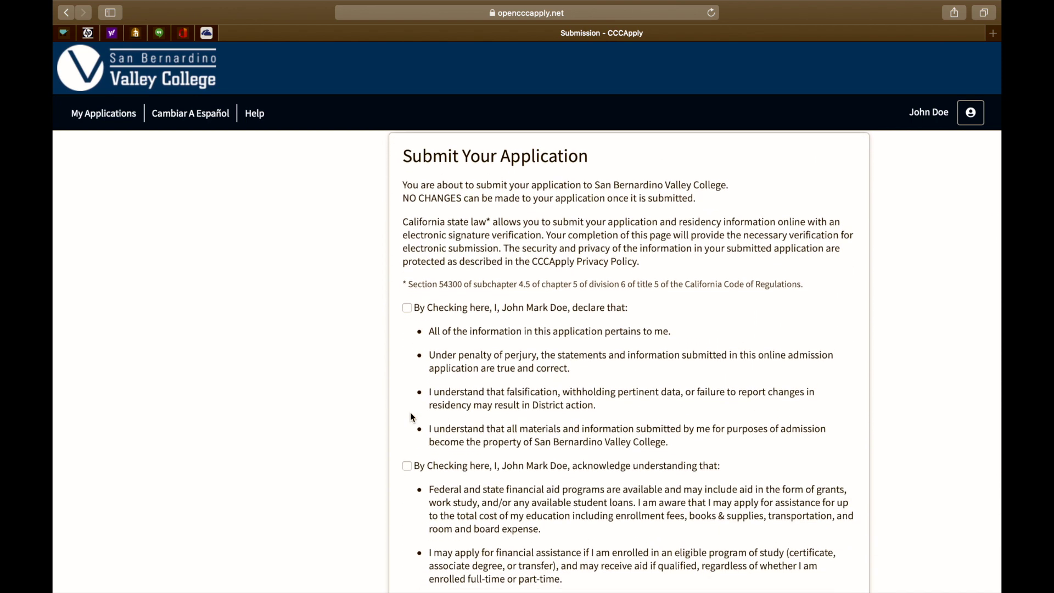
{"action": "left_click", "coordinate": [412, 309]}
{"action": "scroll", "coordinate": [407, 468], "scroll_direction": "down", "scroll_amount": 5}
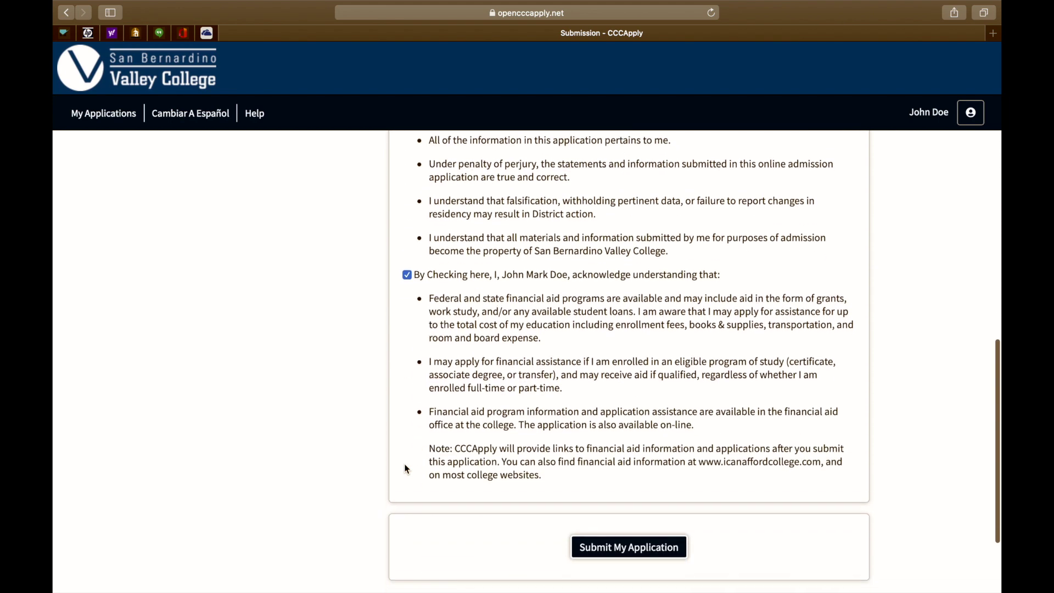
{"action": "scroll", "coordinate": [407, 468], "scroll_direction": "down", "scroll_amount": 3}
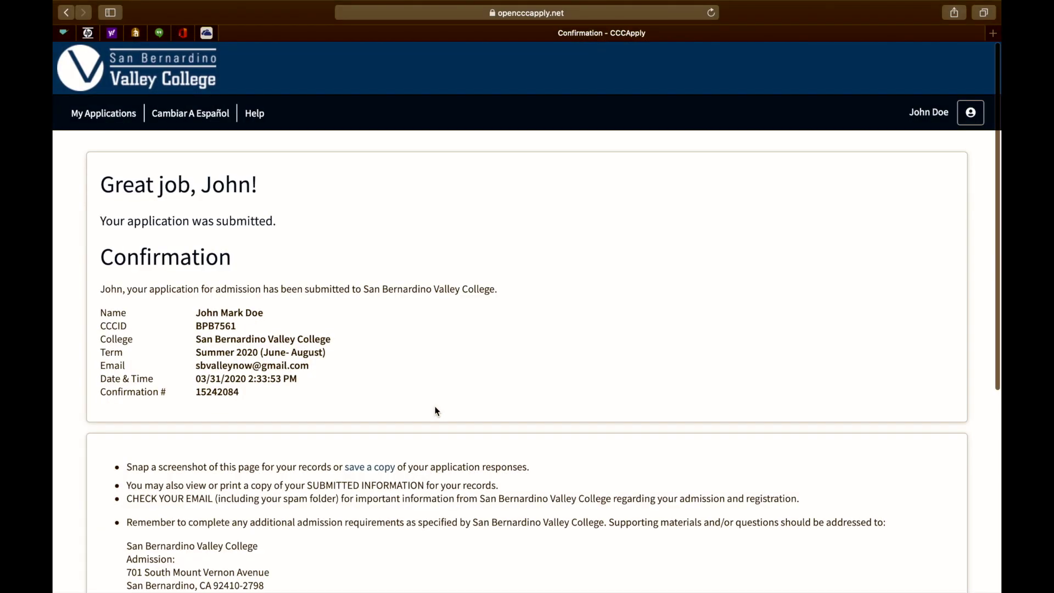
{"action": "scroll", "coordinate": [437, 411], "scroll_direction": "down", "scroll_amount": 2}
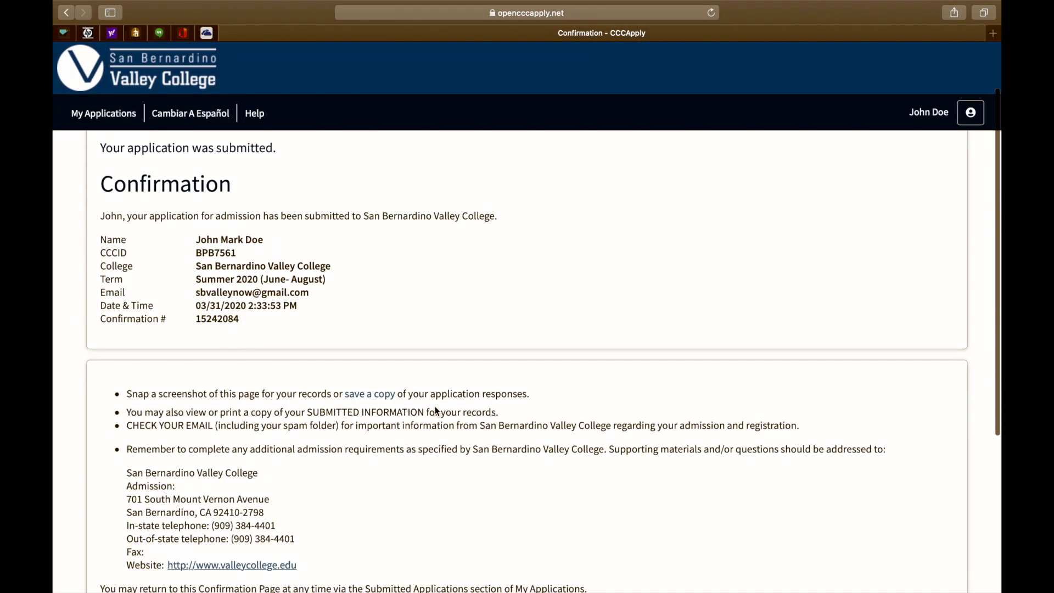
- Continue from the Confirmation page to the Application Survey
{"action": "scroll", "coordinate": [436, 411], "scroll_direction": "down", "scroll_amount": 5}
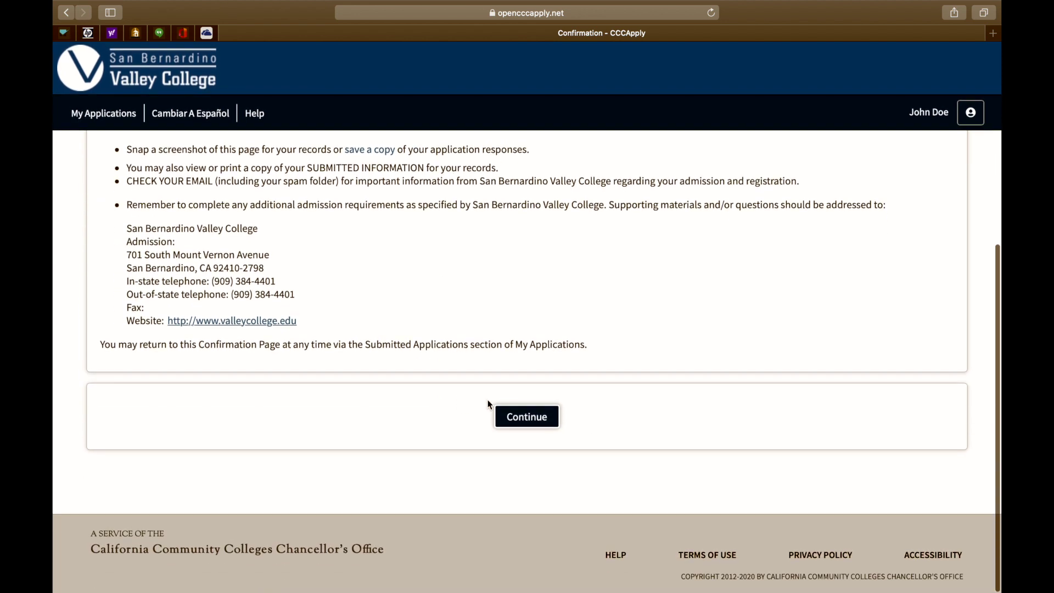
{"action": "left_click", "coordinate": [502, 416]}
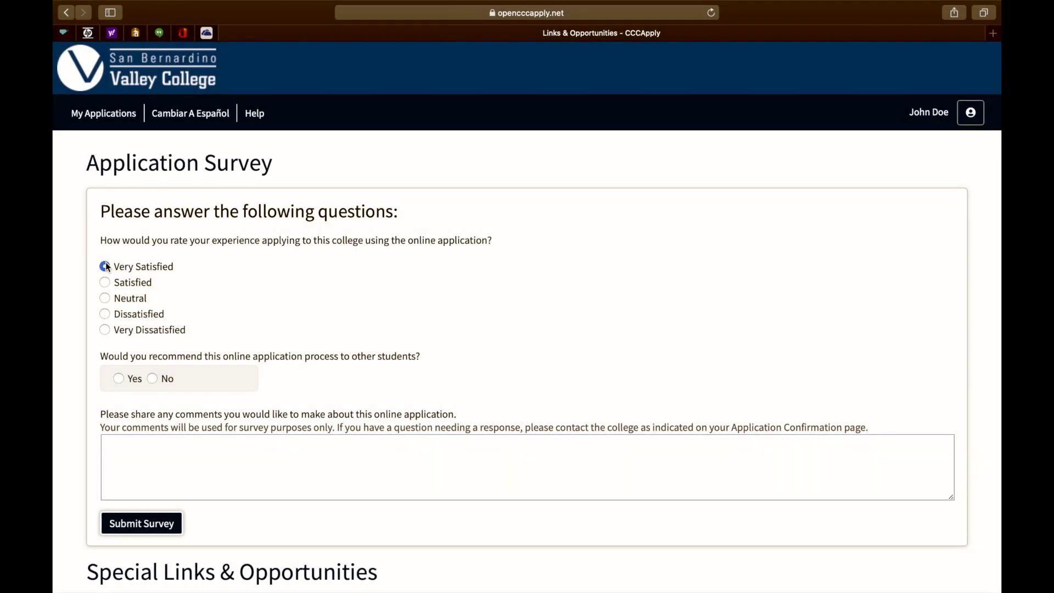
- Answer Yes to recommending CCCApply to other students, then use Sign Out & Finish
{"action": "left_click", "coordinate": [118, 378]}
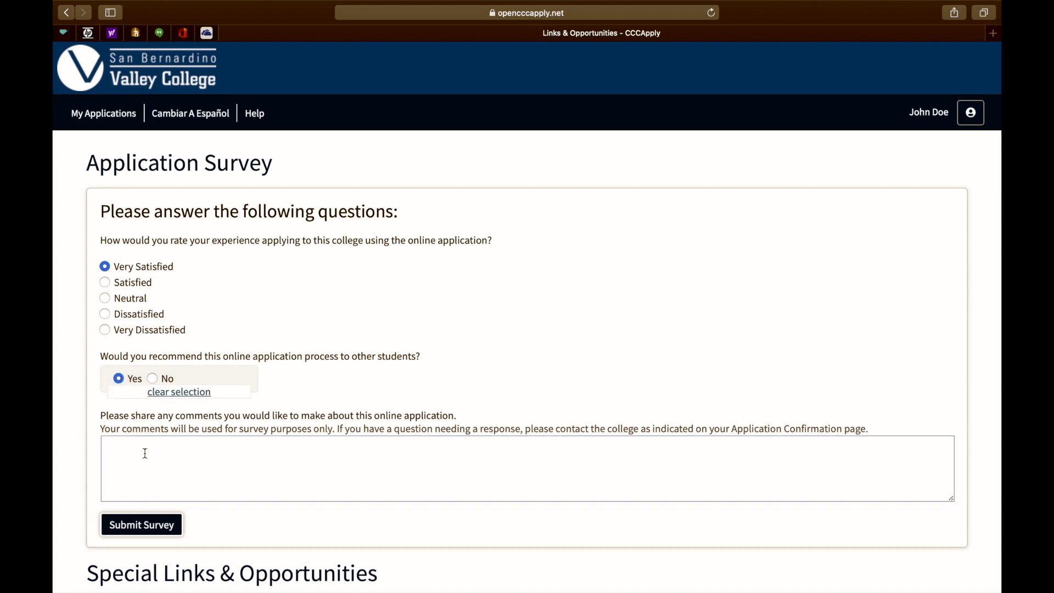
{"action": "scroll", "coordinate": [145, 453], "scroll_direction": "down", "scroll_amount": 5}
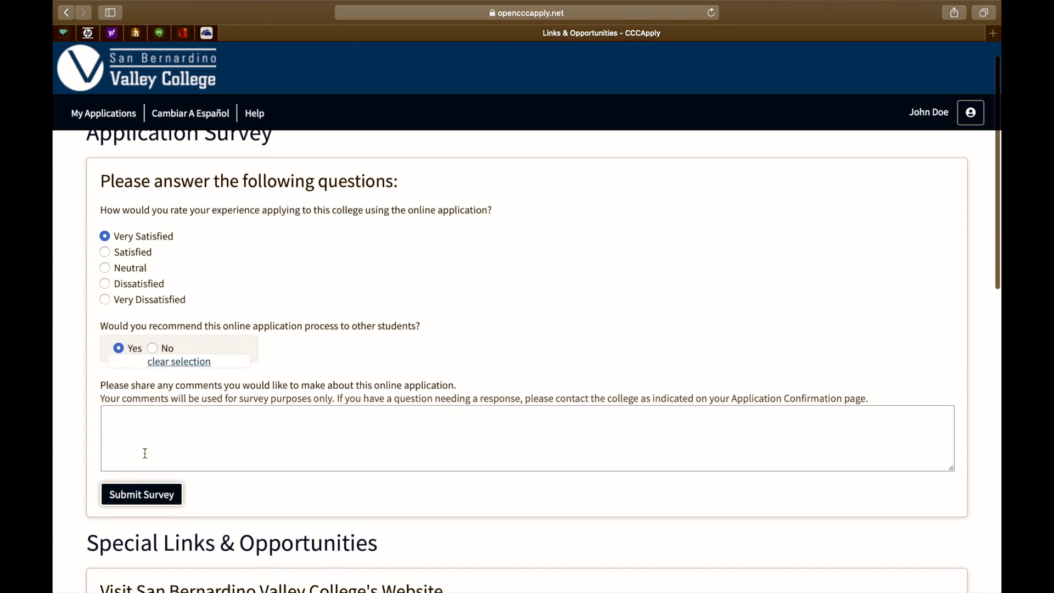
{"action": "scroll", "coordinate": [145, 454], "scroll_direction": "down", "scroll_amount": 4}
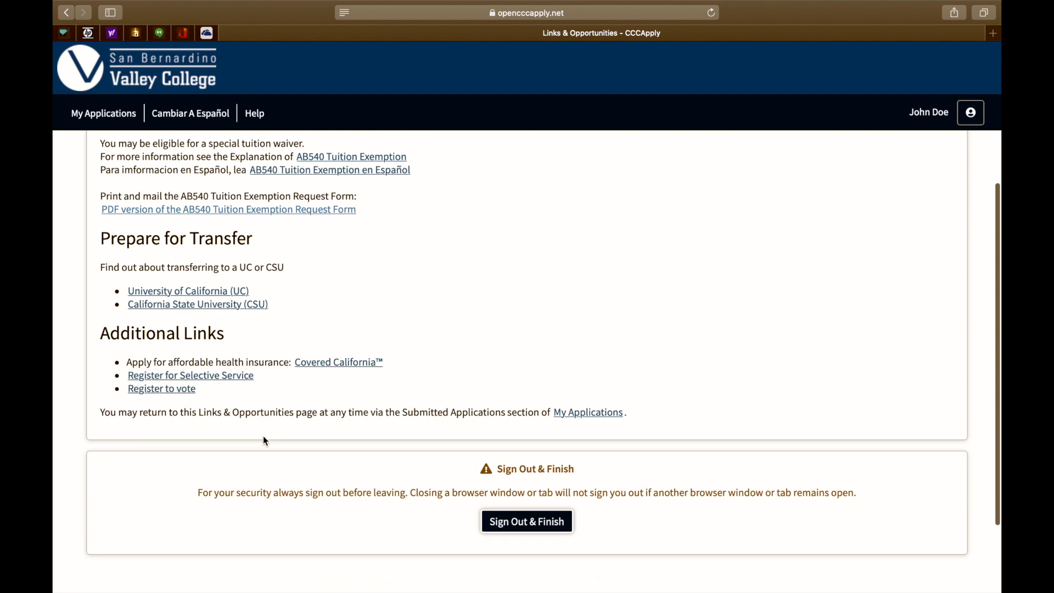
{"action": "left_click", "coordinate": [528, 513]}
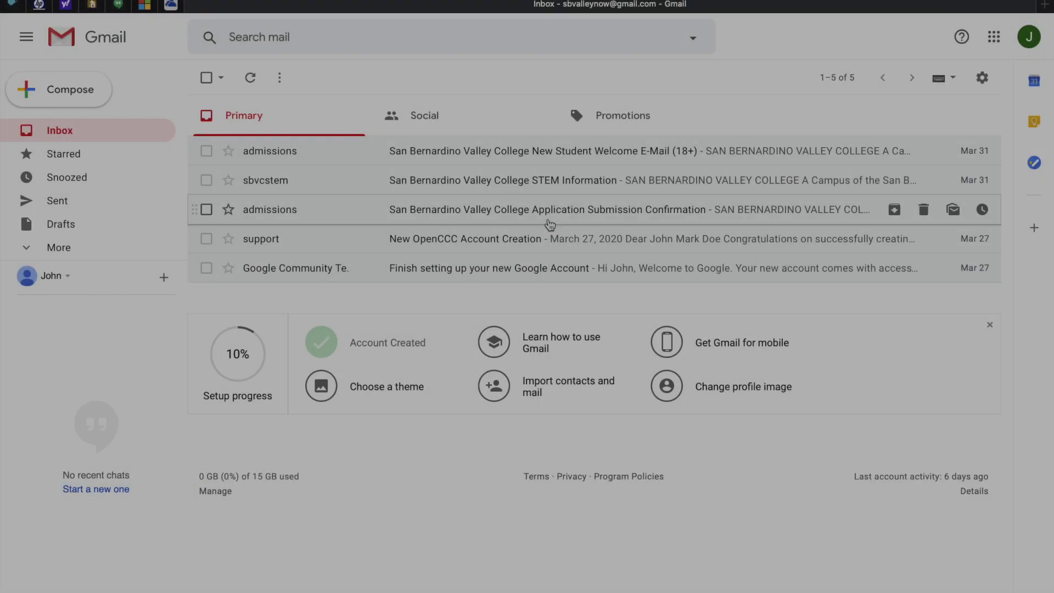
- Open the San Bernardino Valley College submission confirmation email and select its confirmation number
{"action": "left_click", "coordinate": [549, 209]}
{"action": "scroll", "coordinate": [541, 381], "scroll_direction": "down", "scroll_amount": 5}
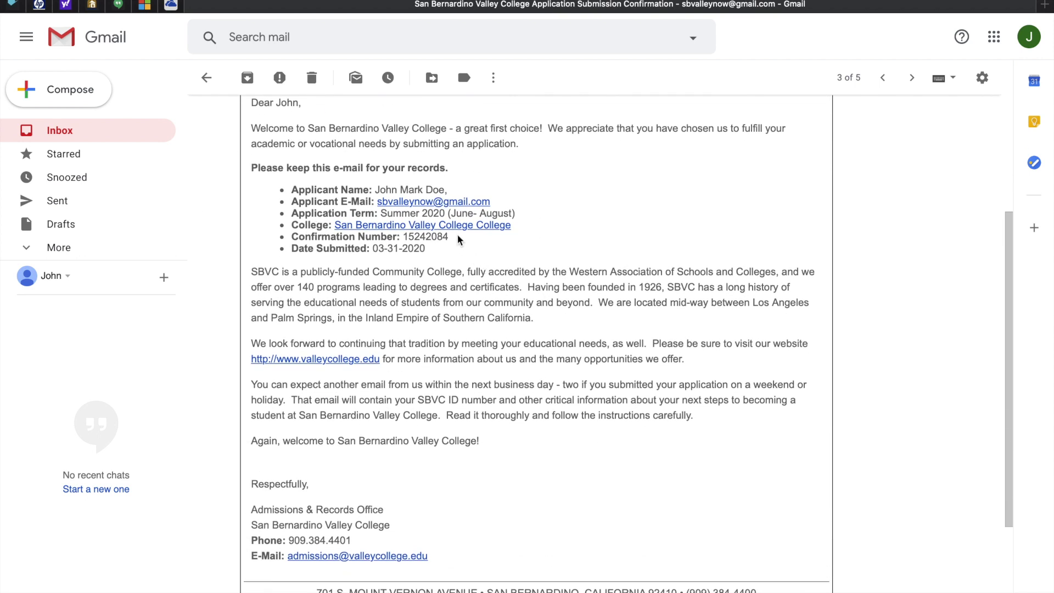
{"action": "left_click_drag", "start_coordinate": [459, 240], "coordinate": [405, 236]}
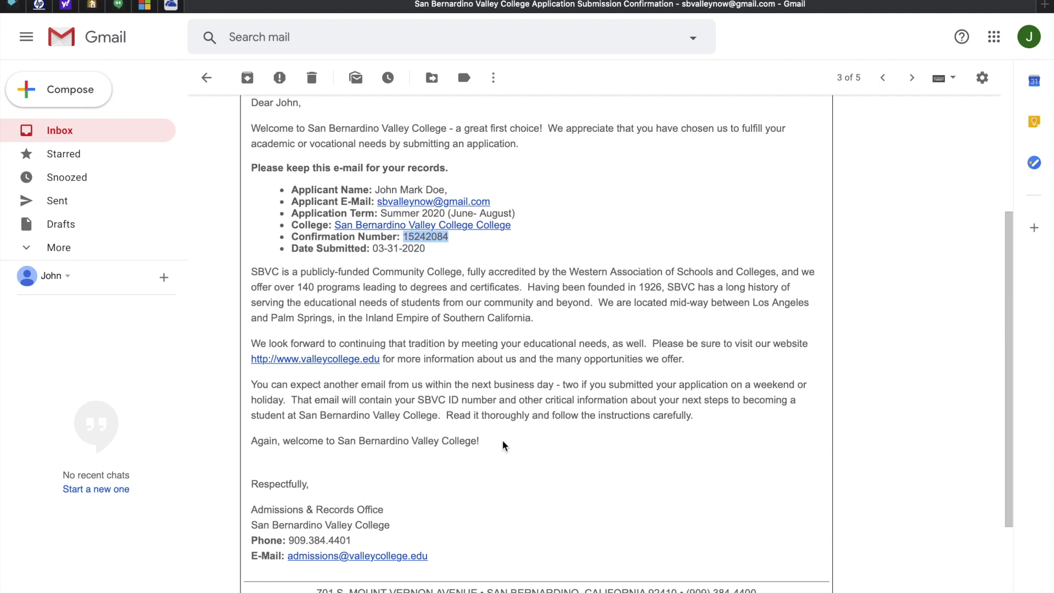
{"action": "scroll", "coordinate": [505, 445], "scroll_direction": "down", "scroll_amount": 5}
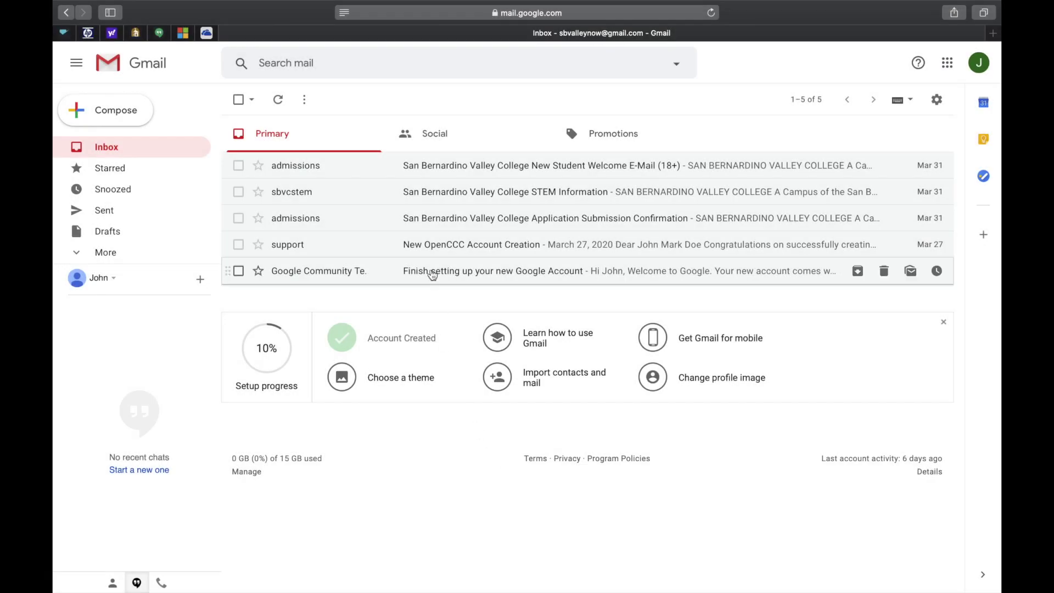
- Open the New Student Welcome E-Mail and select the Student ID Number in it
{"action": "left_click", "coordinate": [426, 172]}
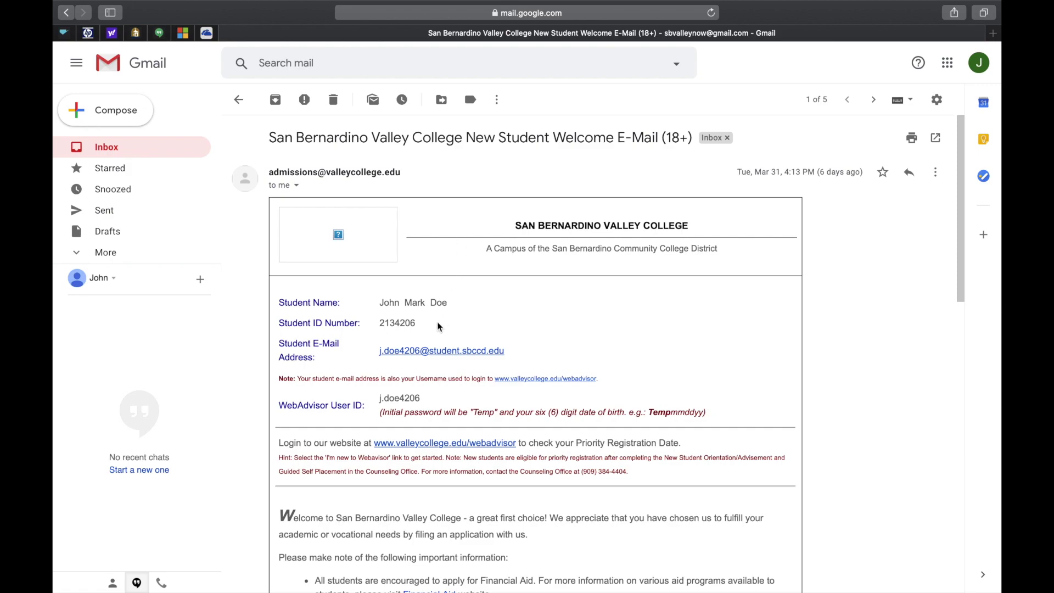
{"action": "left_click_drag", "start_coordinate": [417, 324], "coordinate": [379, 324]}
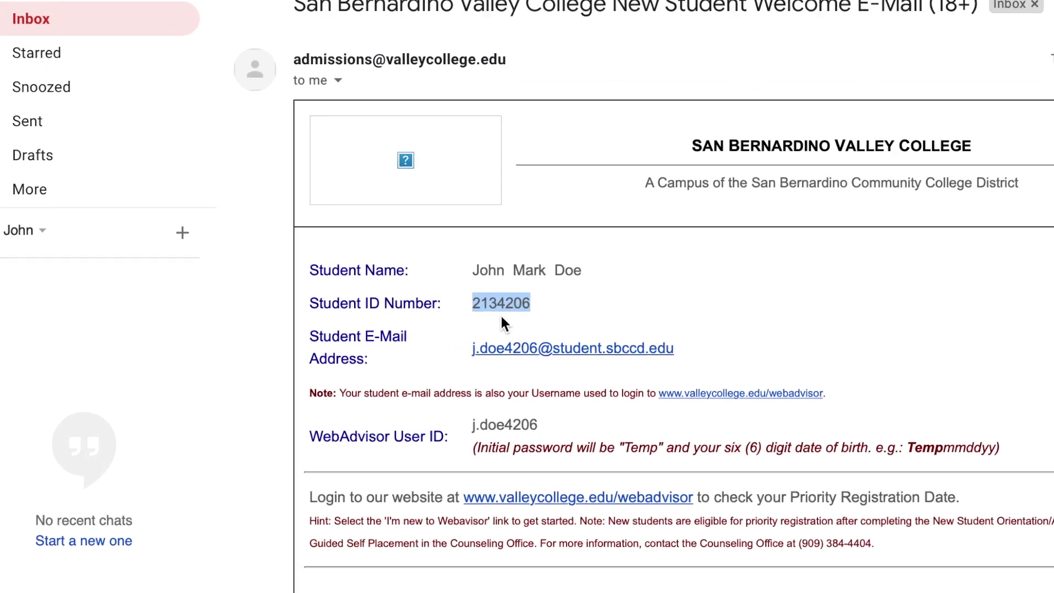